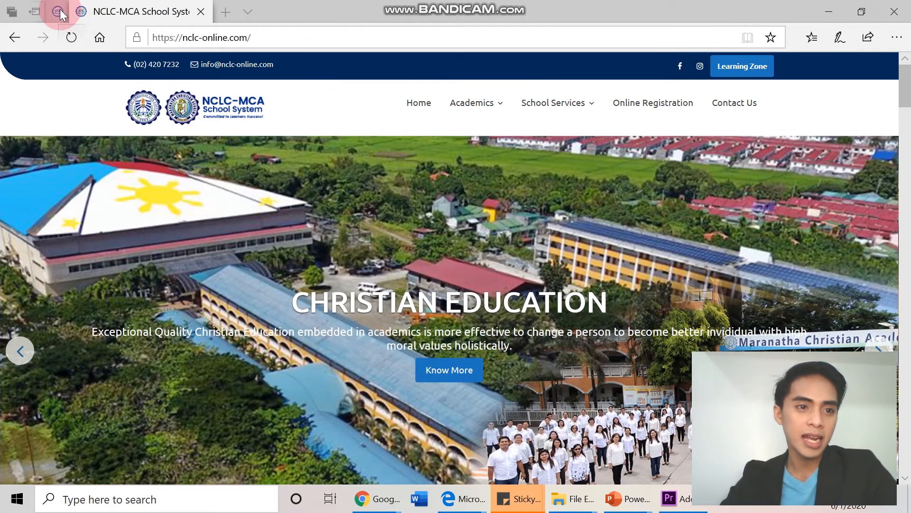
# Step: Switch to the learning zone dashboard and open the gssci6 course
pyautogui.click(58, 11)
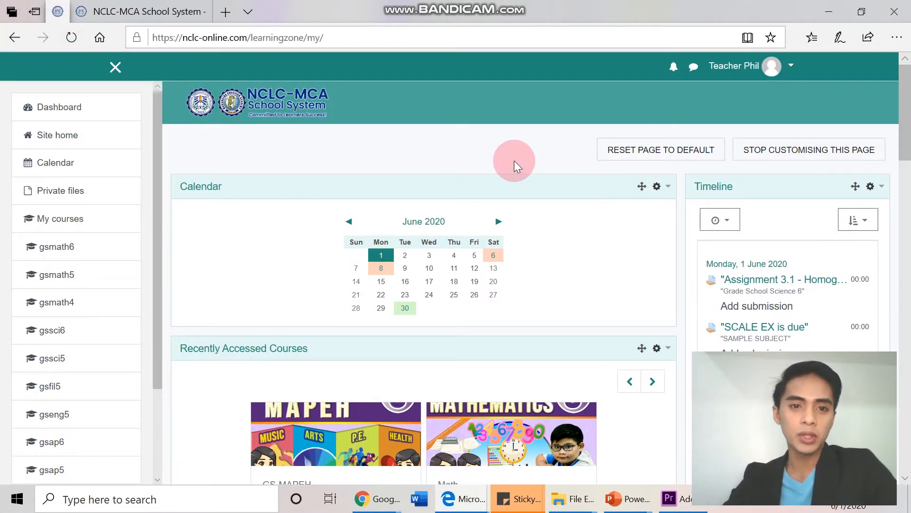
pyautogui.scroll(-1, 514, 161)
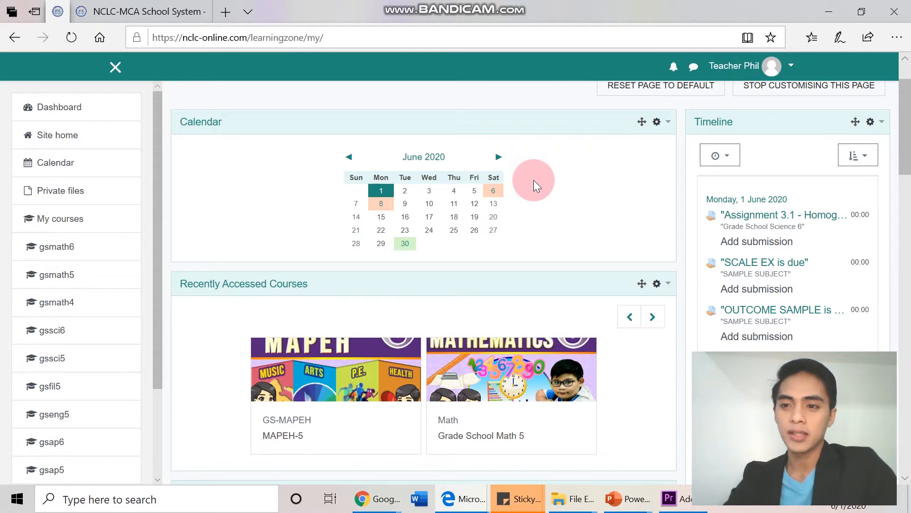
pyautogui.scroll(-1, 534, 181)
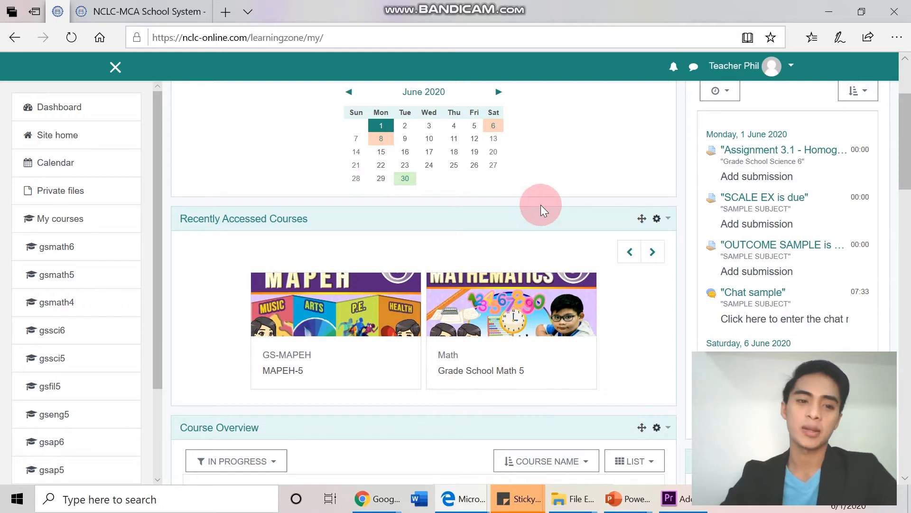
pyautogui.scroll(-1, 160, 146)
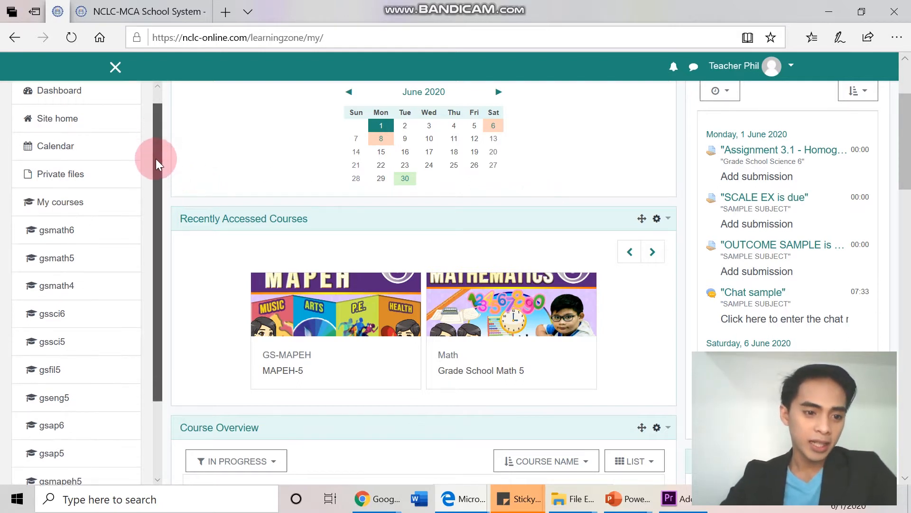
pyautogui.click(75, 321)
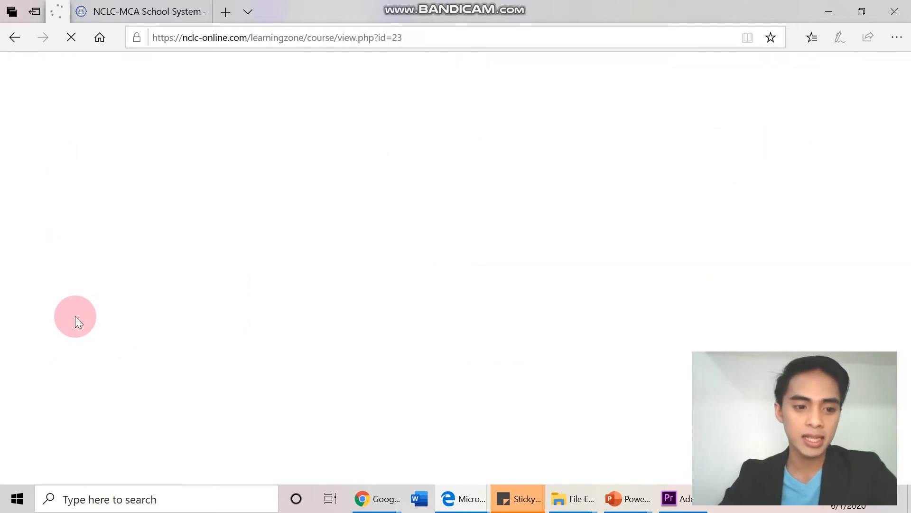
# Step: Turn editing off for the Grade School Science 6 course and turn it back on
pyautogui.scroll(-10, 505, 290)
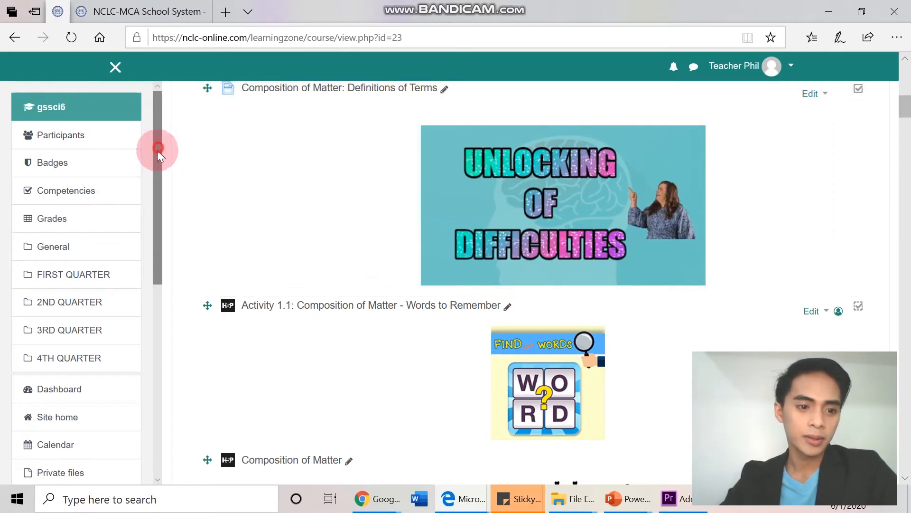
pyautogui.scroll(-1, 158, 150)
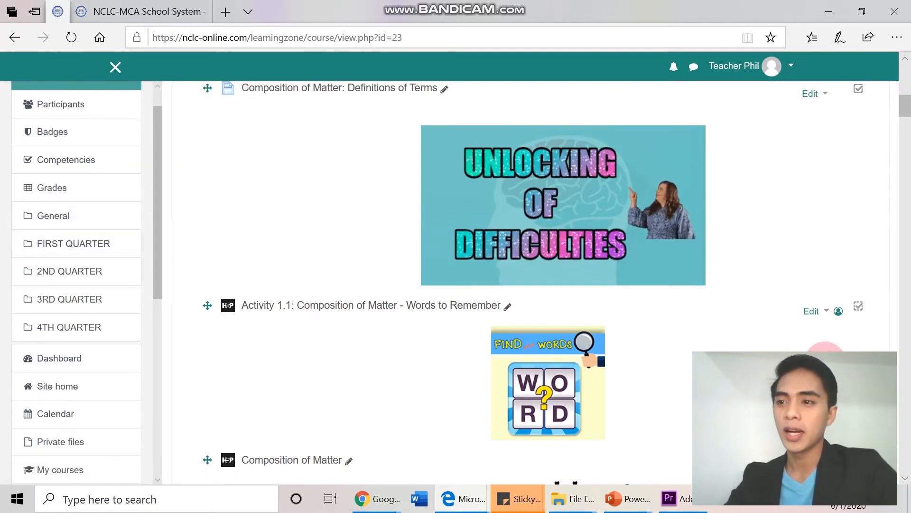
pyautogui.scroll(10, 753, 281)
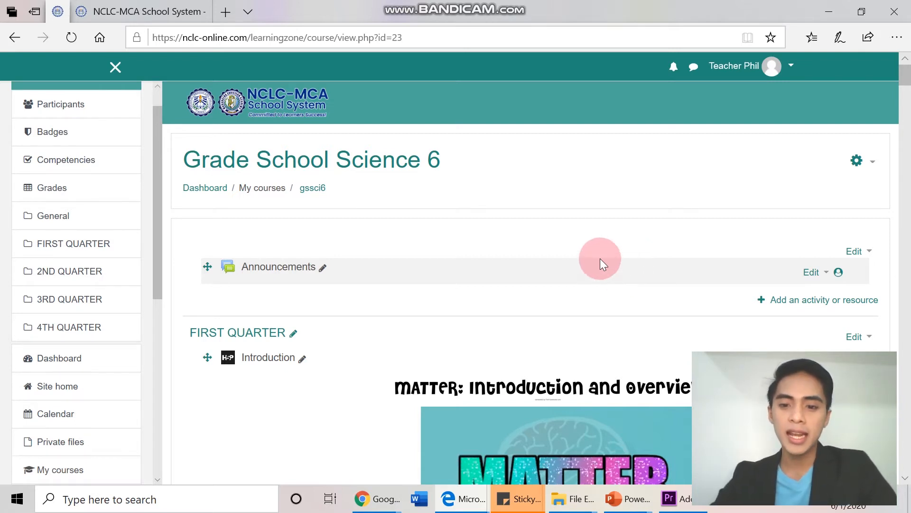
pyautogui.click(857, 160)
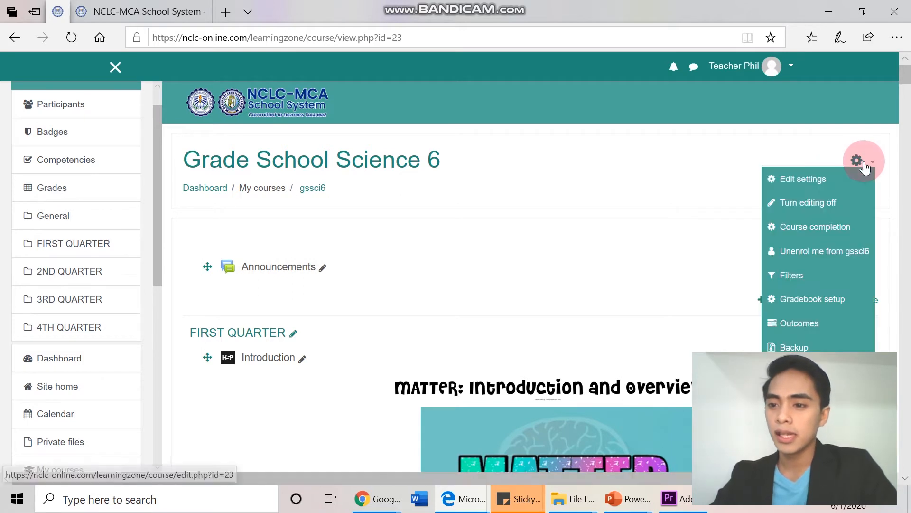
pyautogui.click(793, 208)
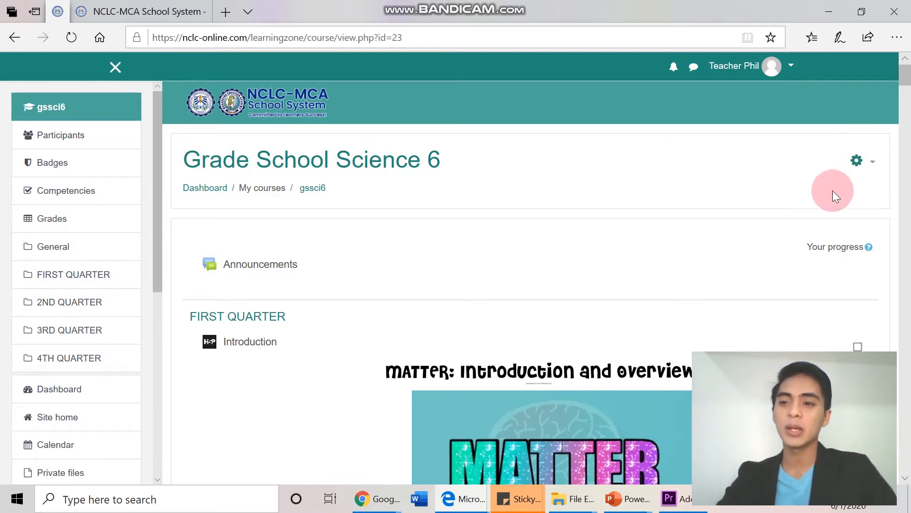
pyautogui.click(873, 164)
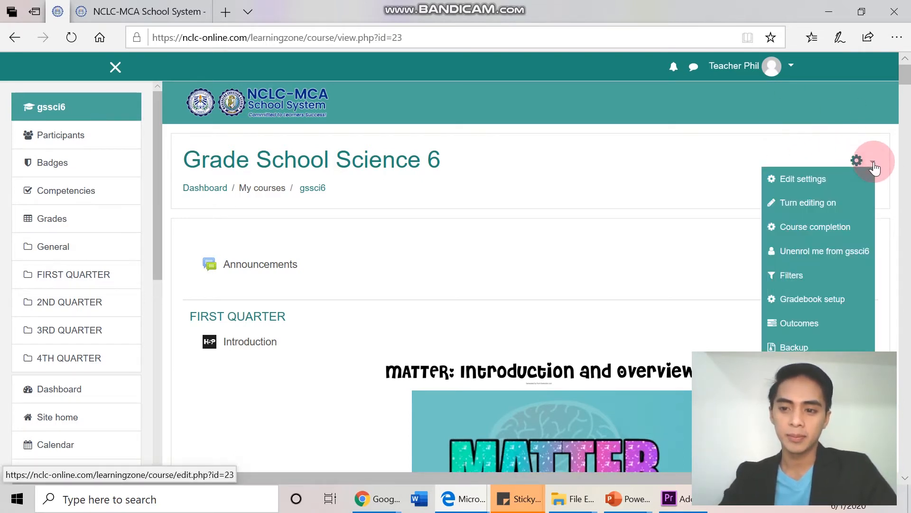
pyautogui.click(832, 209)
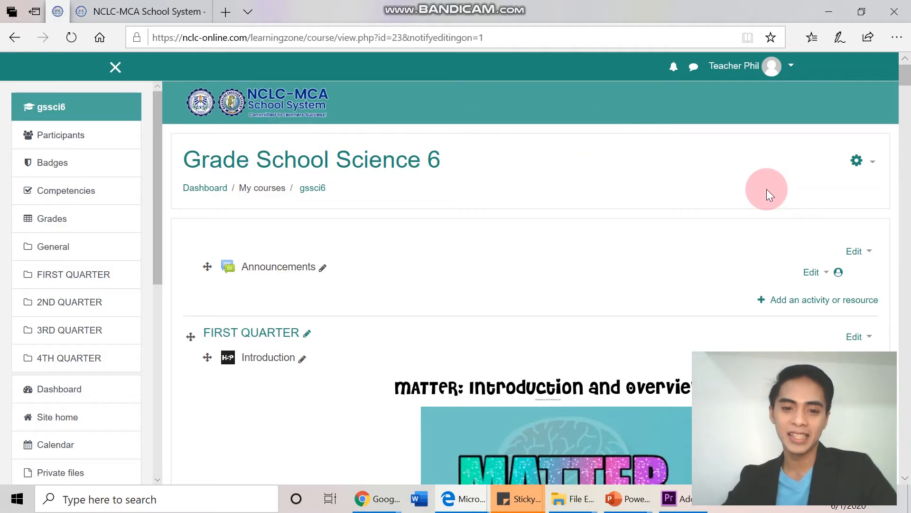
# Step: Examine the course's lessons and activities from the FIRST QUARTER section down to the 4TH QUARTER section
pyautogui.scroll(-2, 767, 193)
pyautogui.scroll(-10, 767, 204)
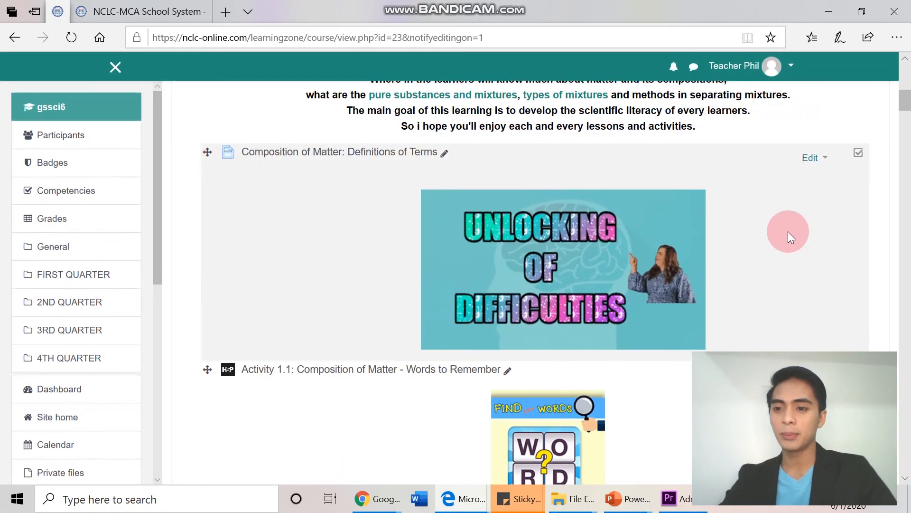
pyautogui.scroll(8, 788, 231)
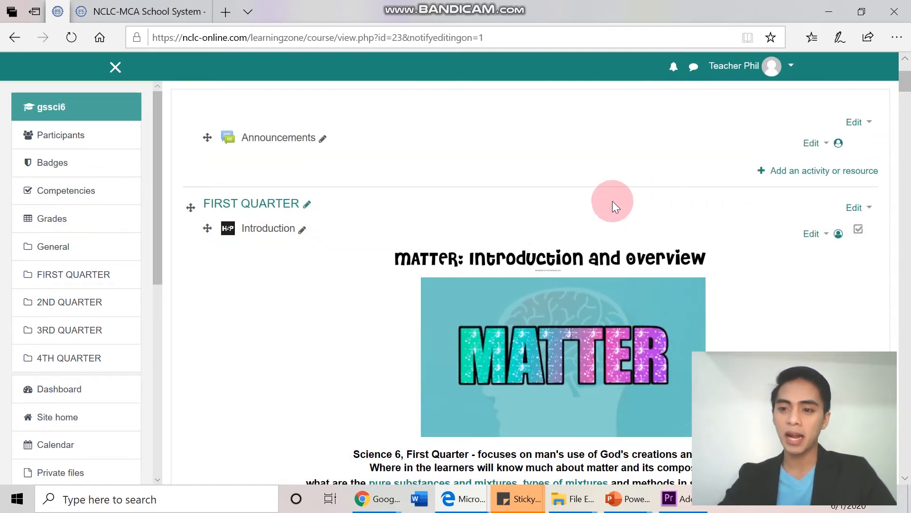
pyautogui.scroll(2, 793, 203)
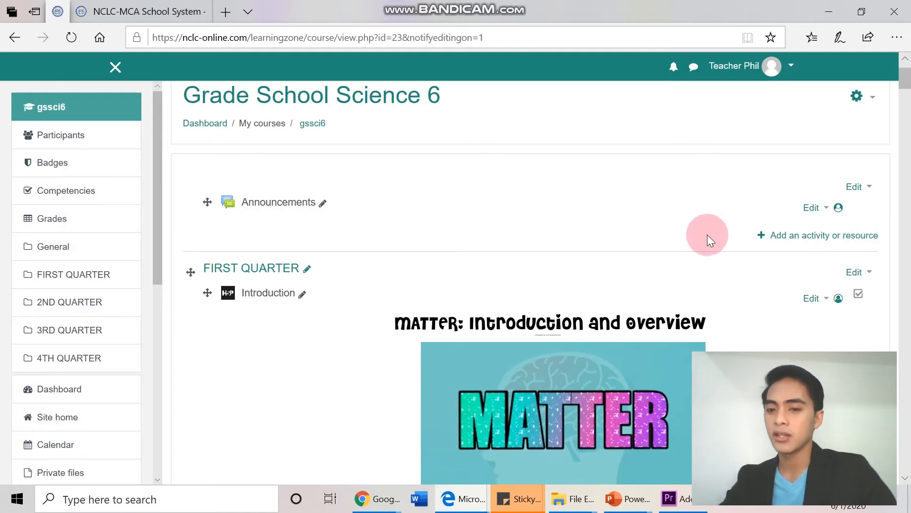
pyautogui.scroll(-4, 803, 237)
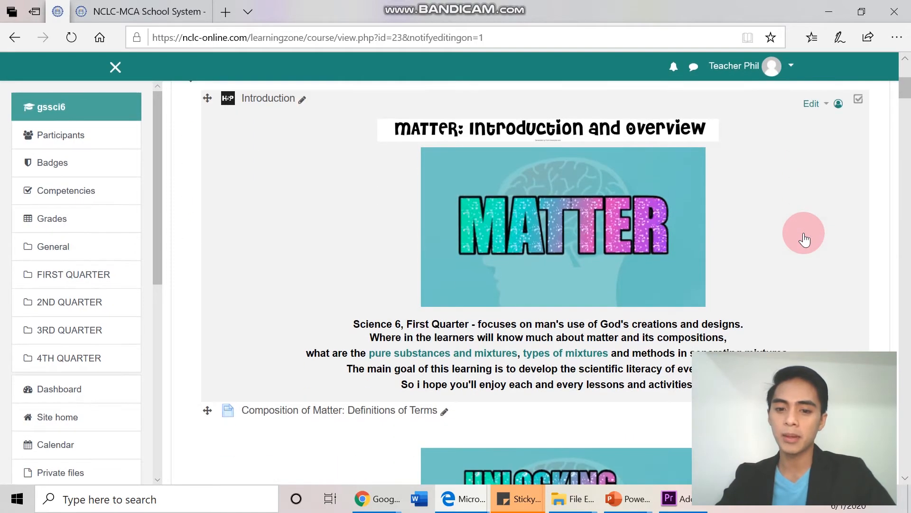
pyautogui.scroll(-10, 803, 239)
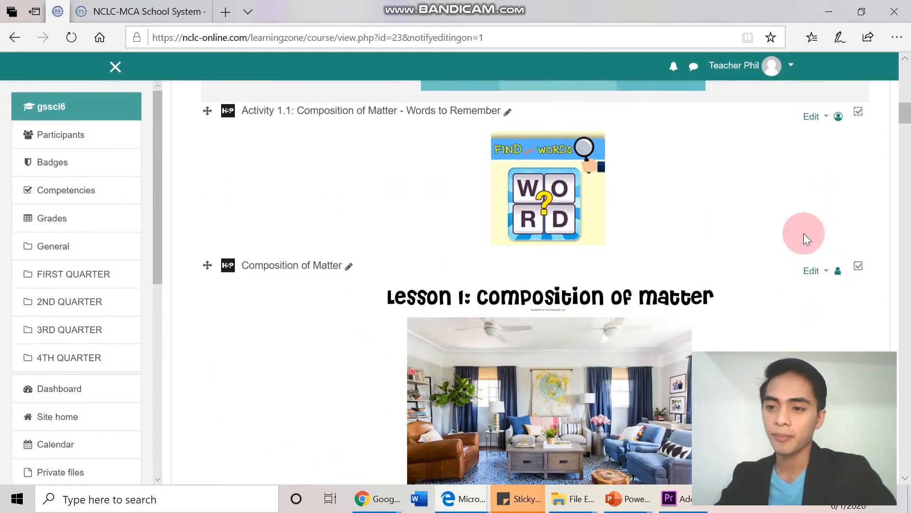
pyautogui.scroll(-3, 804, 232)
pyautogui.scroll(8, 804, 232)
pyautogui.scroll(10, 804, 232)
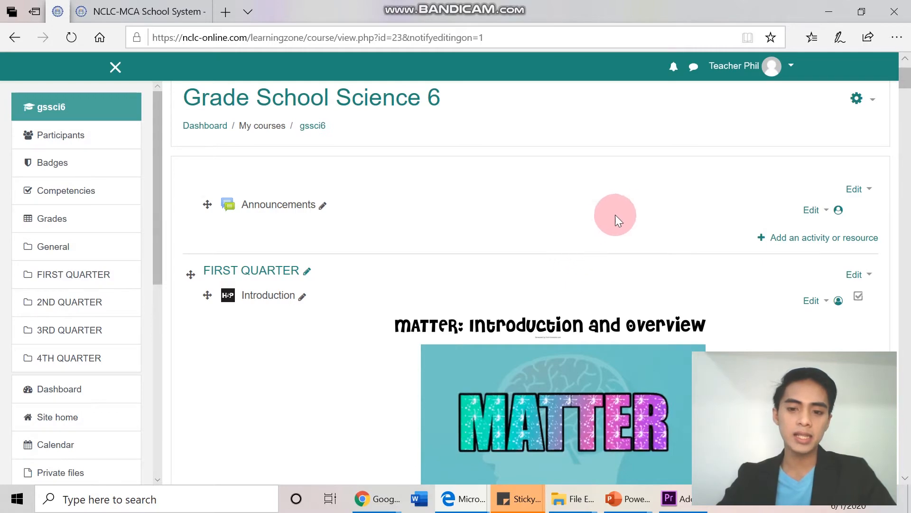
pyautogui.scroll(-10, 648, 239)
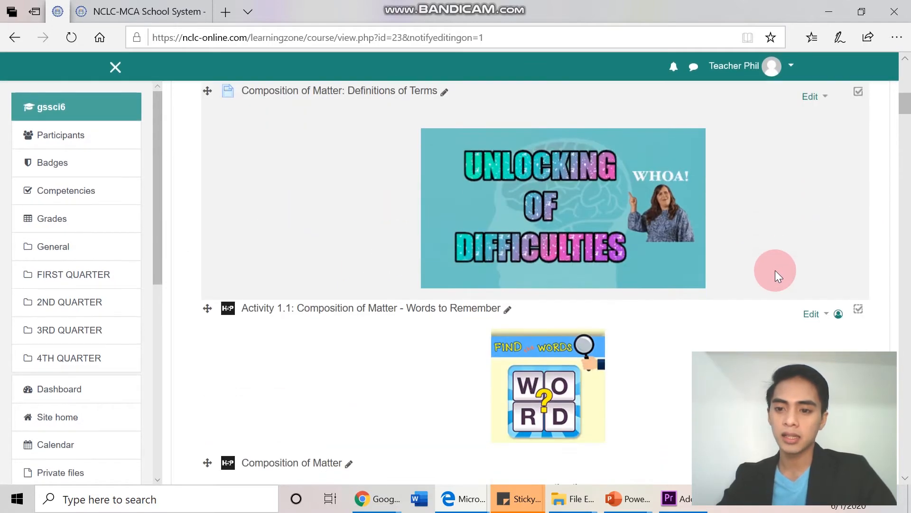
pyautogui.scroll(-10, 775, 270)
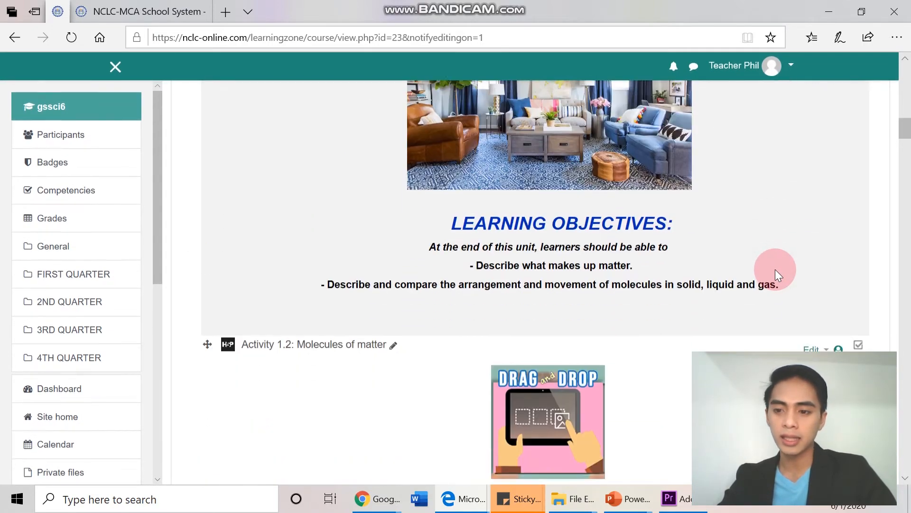
pyautogui.scroll(-3, 776, 269)
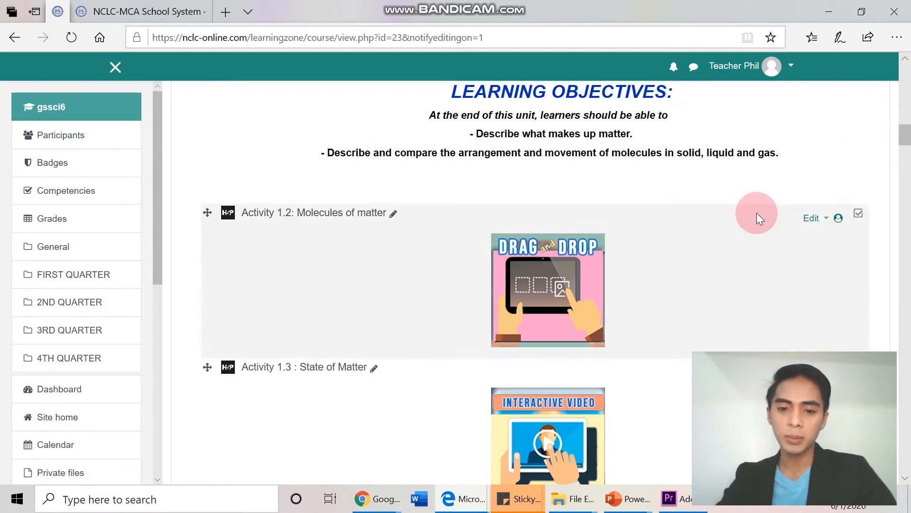
pyautogui.scroll(-18, 756, 212)
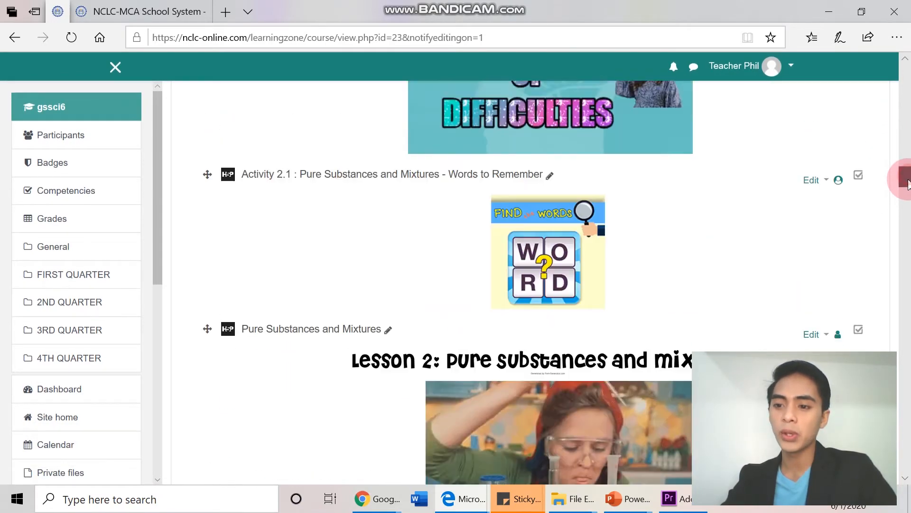
pyautogui.moveTo(907, 184); pyautogui.dragTo(907, 417)
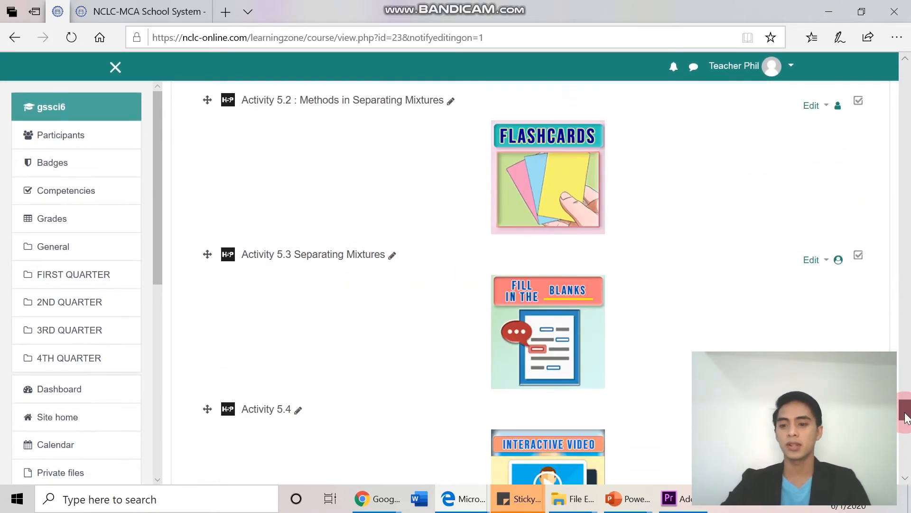
pyautogui.scroll(-15, 769, 323)
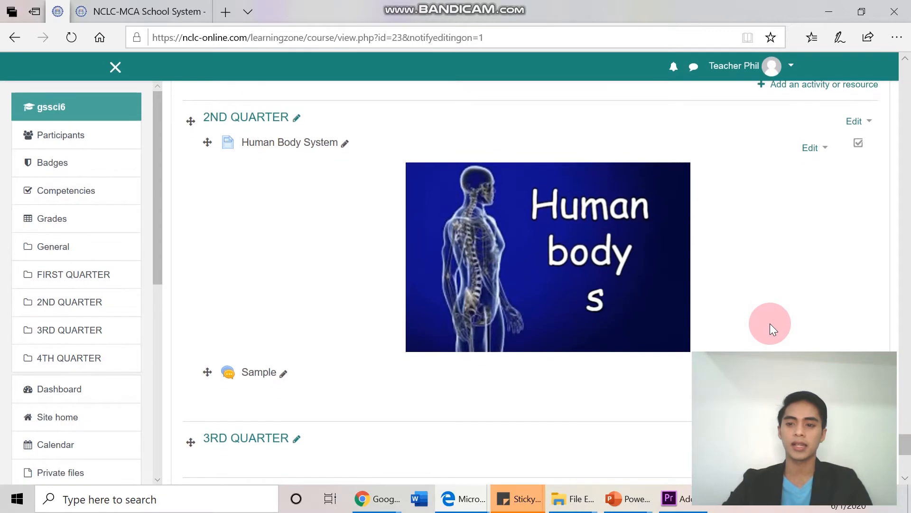
# Step: Add an Interactive Content (H5P) activity to the 3RD QUARTER section
pyautogui.scroll(4, 769, 323)
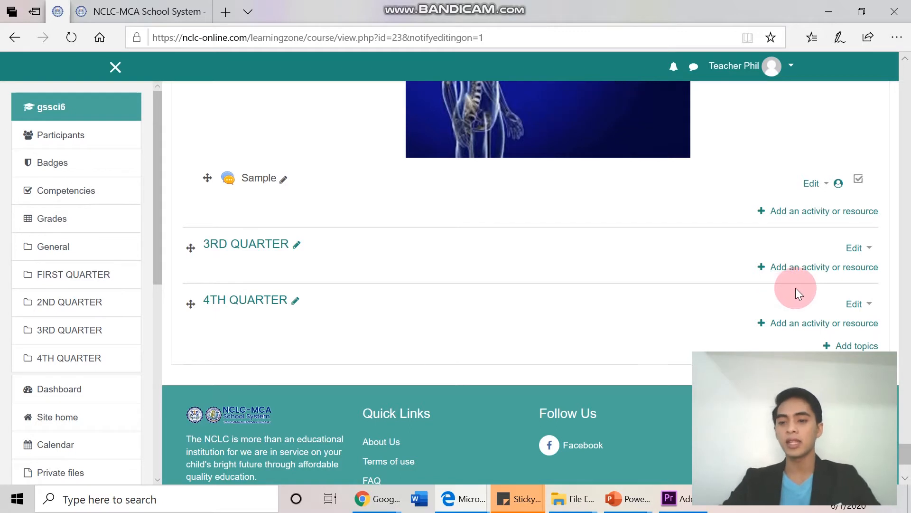
pyautogui.click(824, 268)
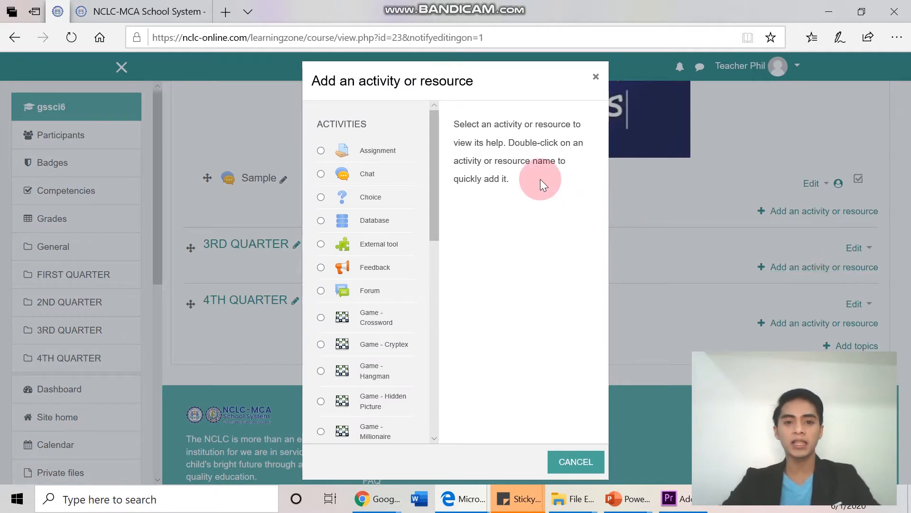
pyautogui.click(483, 93)
pyautogui.moveTo(483, 85)
pyautogui.mouseDown()
pyautogui.moveTo(479, 61)
pyautogui.moveTo(477, 83)
pyautogui.mouseUp()
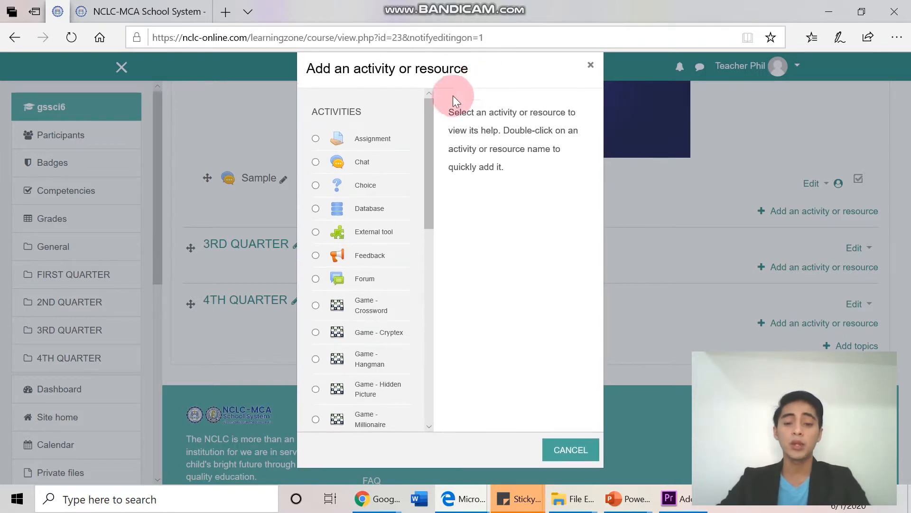
pyautogui.moveTo(429, 109); pyautogui.dragTo(431, 222)
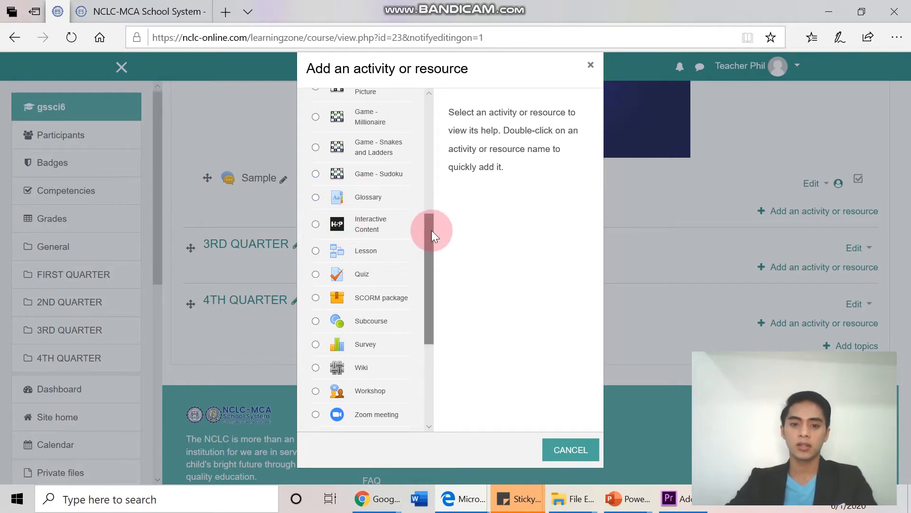
pyautogui.moveTo(431, 229)
pyautogui.mouseDown()
pyautogui.moveTo(431, 210)
pyautogui.moveTo(429, 224)
pyautogui.mouseUp()
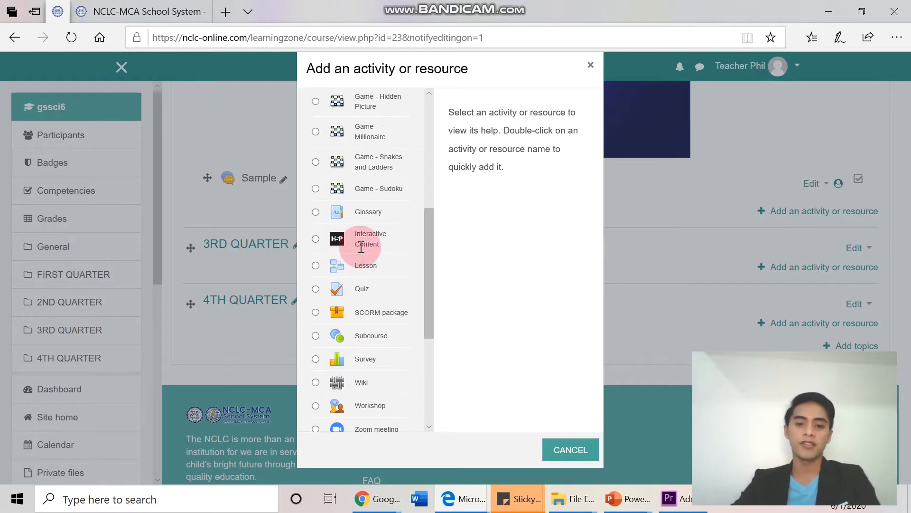
pyautogui.click(314, 239)
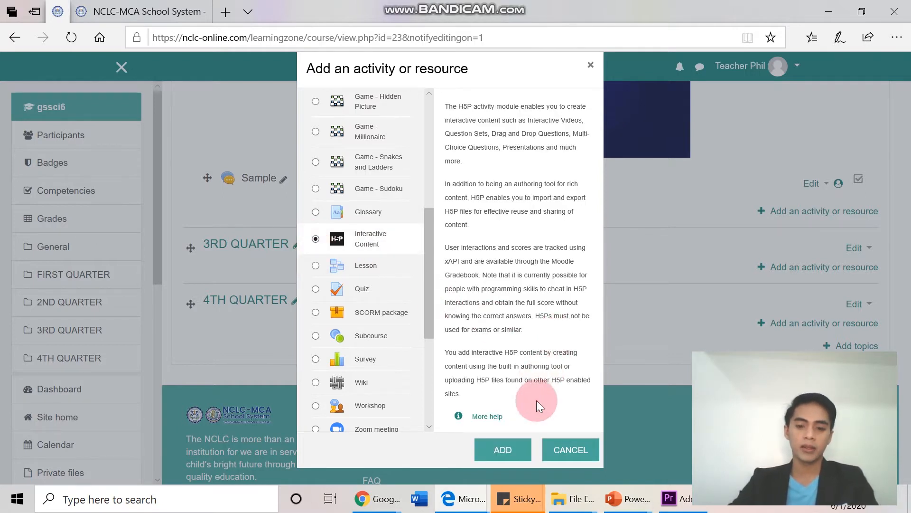
pyautogui.click(503, 457)
pyautogui.click(515, 456)
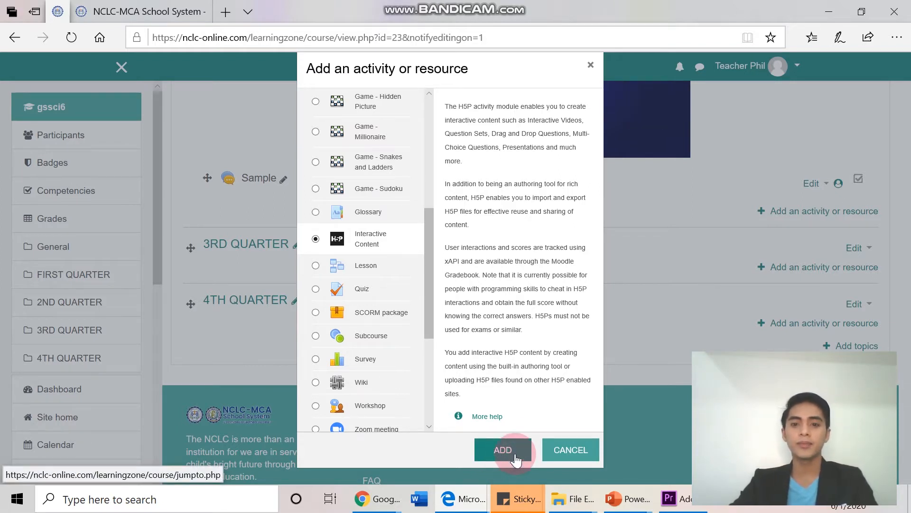
pyautogui.click(502, 456)
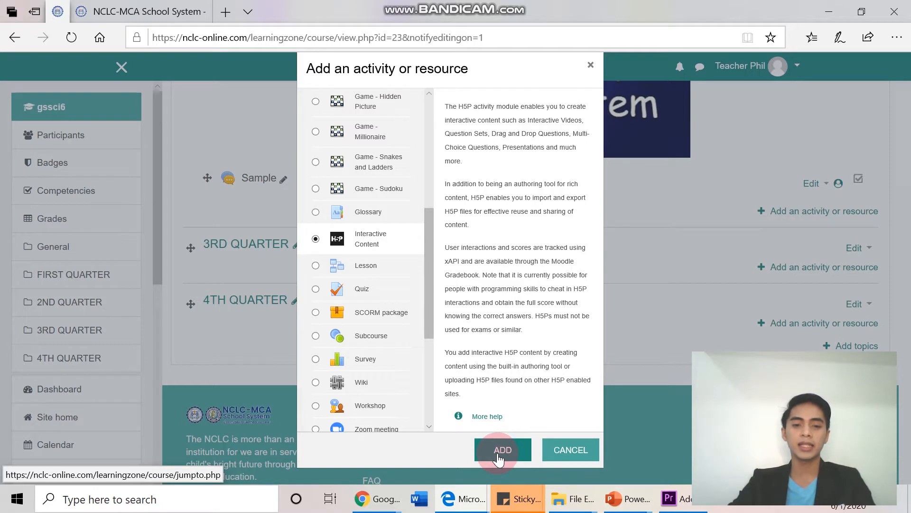
pyautogui.click(501, 457)
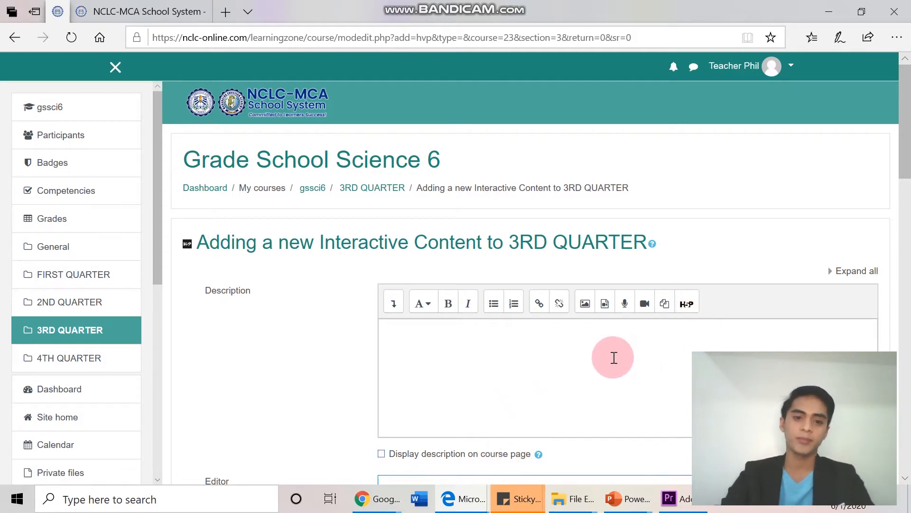
# Step: Examine the new Interactive Content form's course title, breadcrumb, heading and Description field
pyautogui.scroll(-3, 536, 341)
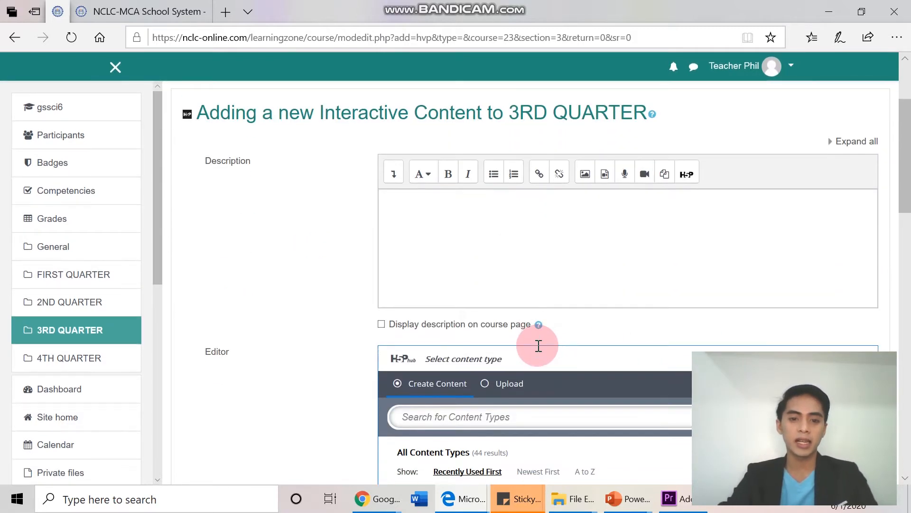
pyautogui.scroll(-4, 539, 345)
pyautogui.scroll(4, 538, 342)
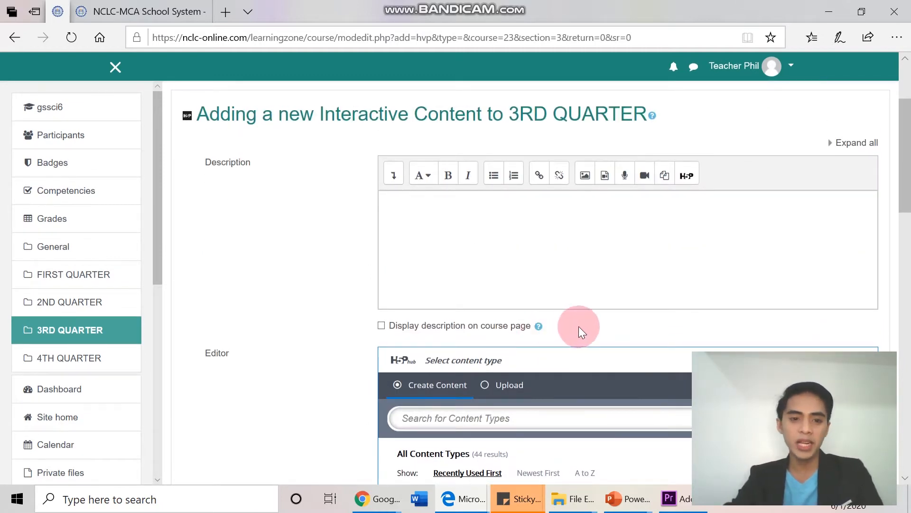
pyautogui.scroll(3, 579, 327)
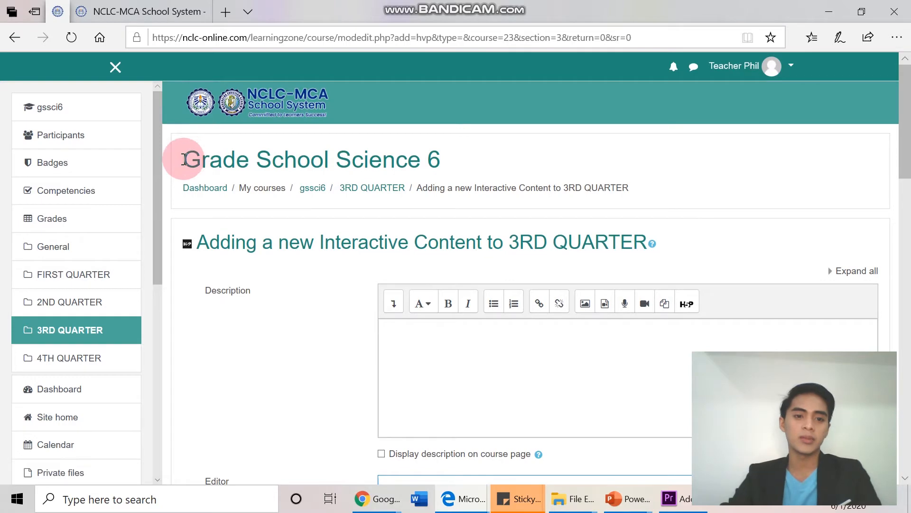
pyautogui.moveTo(183, 161); pyautogui.dragTo(460, 173)
pyautogui.click(451, 183)
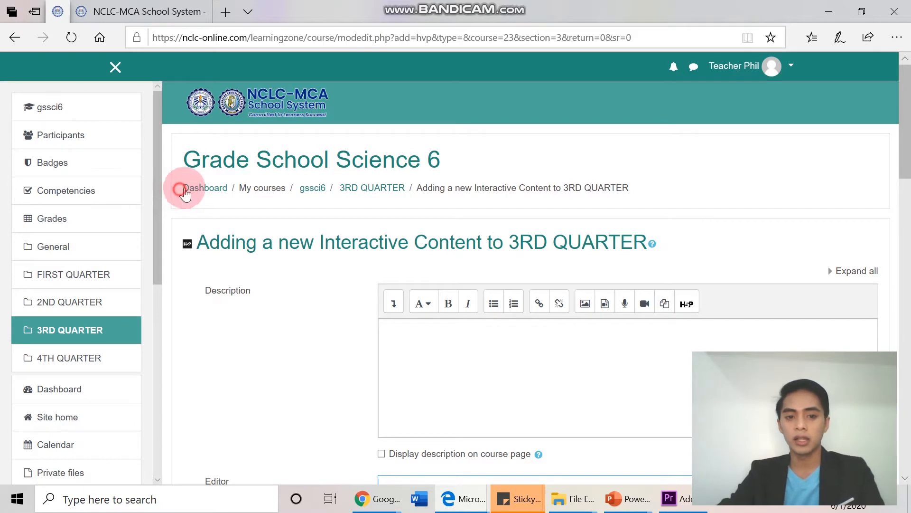
pyautogui.moveTo(179, 189); pyautogui.dragTo(671, 183)
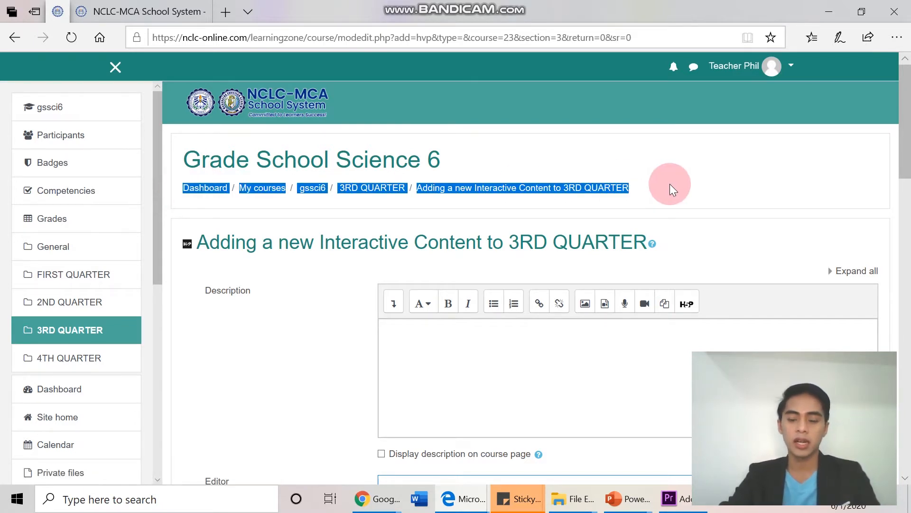
pyautogui.click(673, 218)
pyautogui.scroll(-3, 695, 243)
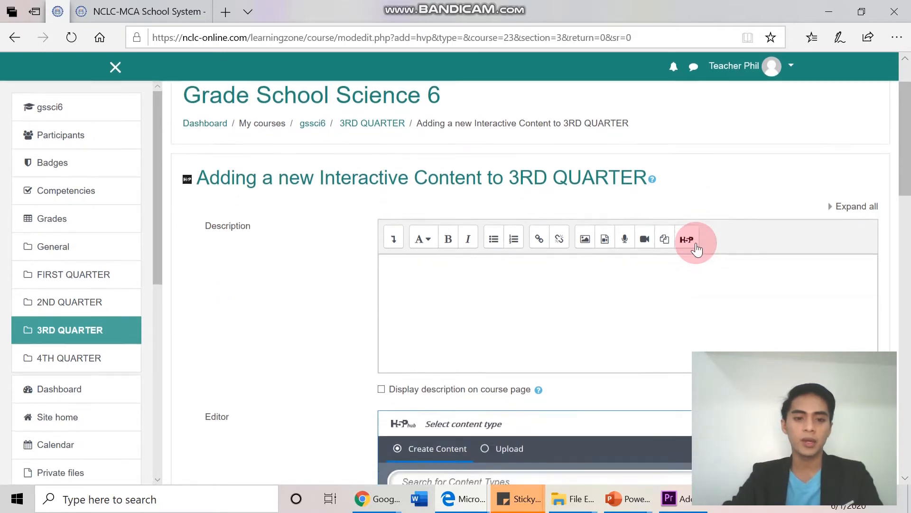
pyautogui.click(397, 198)
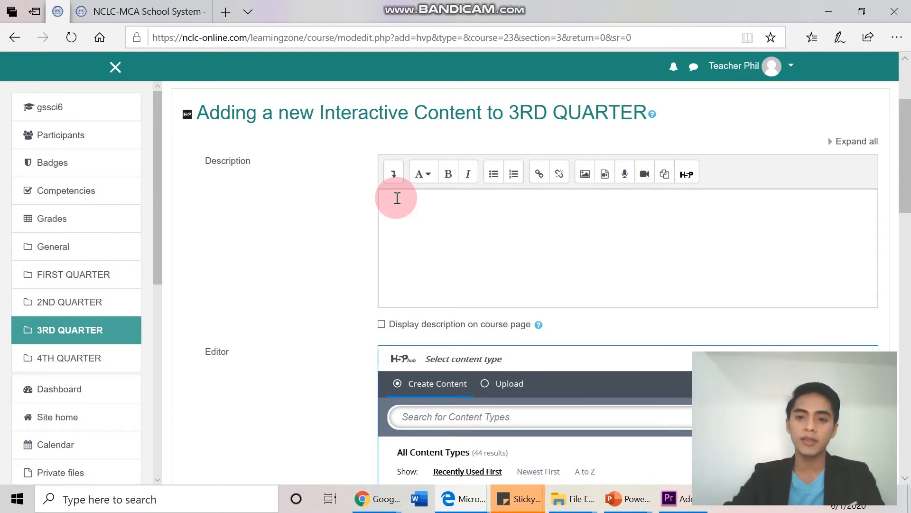
pyautogui.click(246, 160)
pyautogui.moveTo(193, 122); pyautogui.dragTo(670, 109)
pyautogui.click(673, 115)
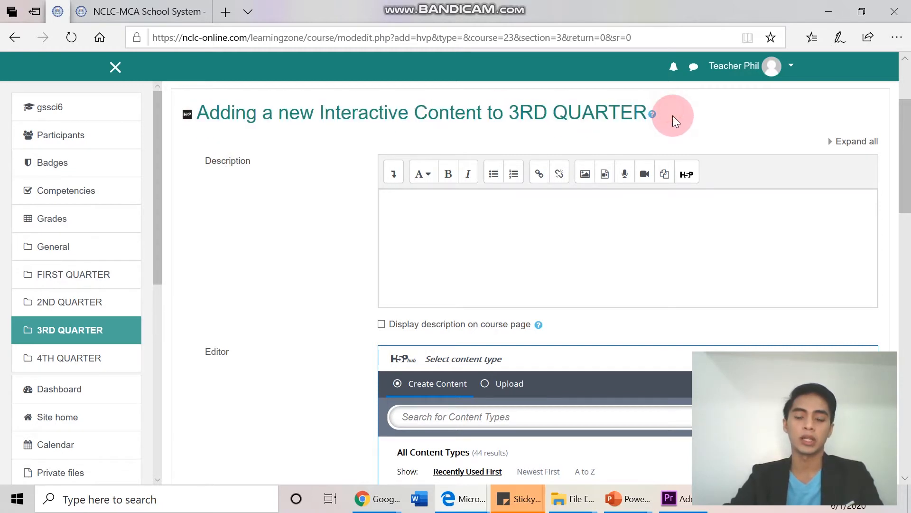
pyautogui.click(654, 150)
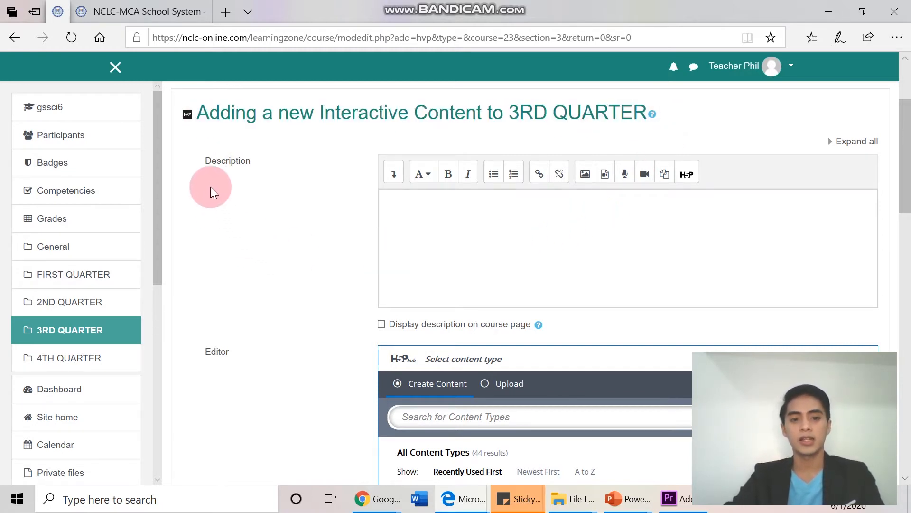
pyautogui.moveTo(203, 162); pyautogui.dragTo(253, 164)
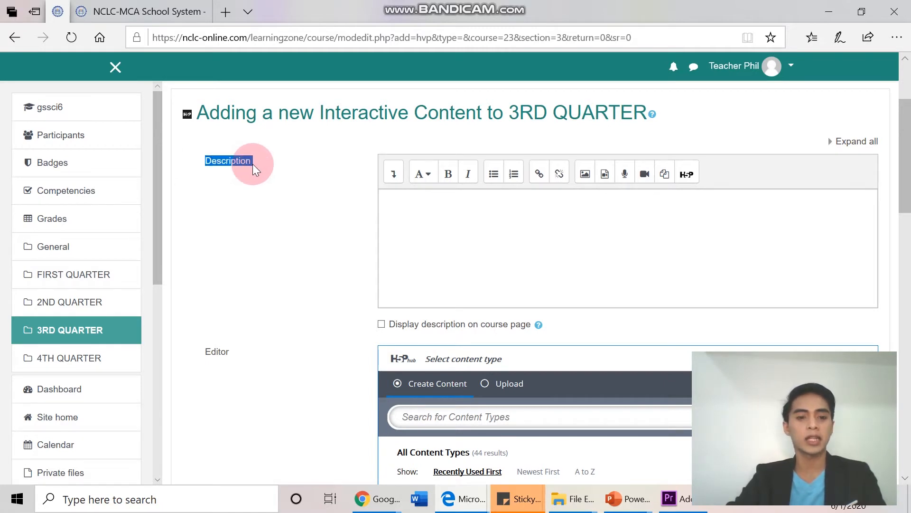
pyautogui.click(271, 185)
# Step: Enter "The Order of Planets." as the activity's description
pyautogui.click(520, 241)
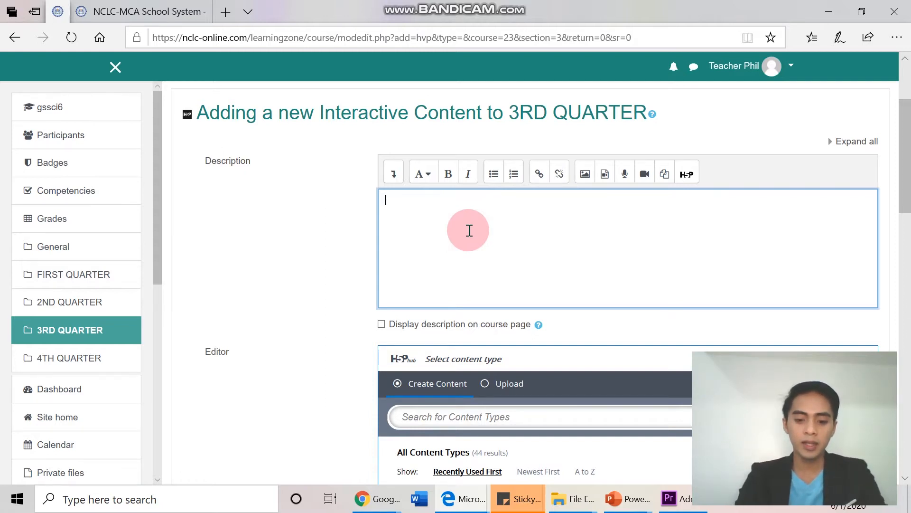
pyautogui.write('The')
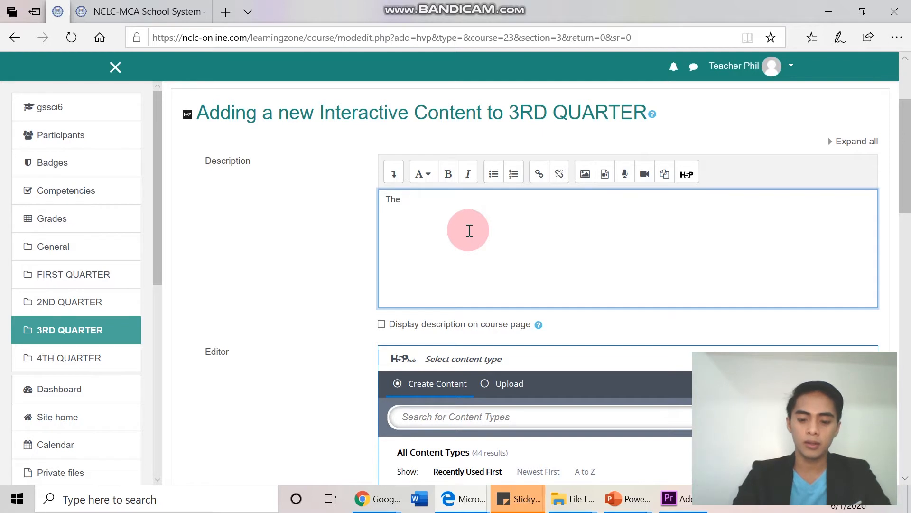
pyautogui.write(' Order of ')
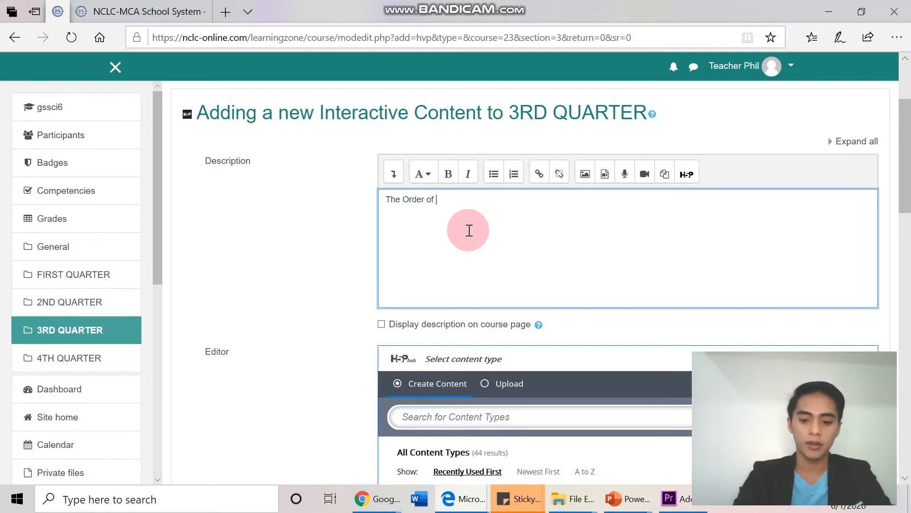
pyautogui.write('Planets')
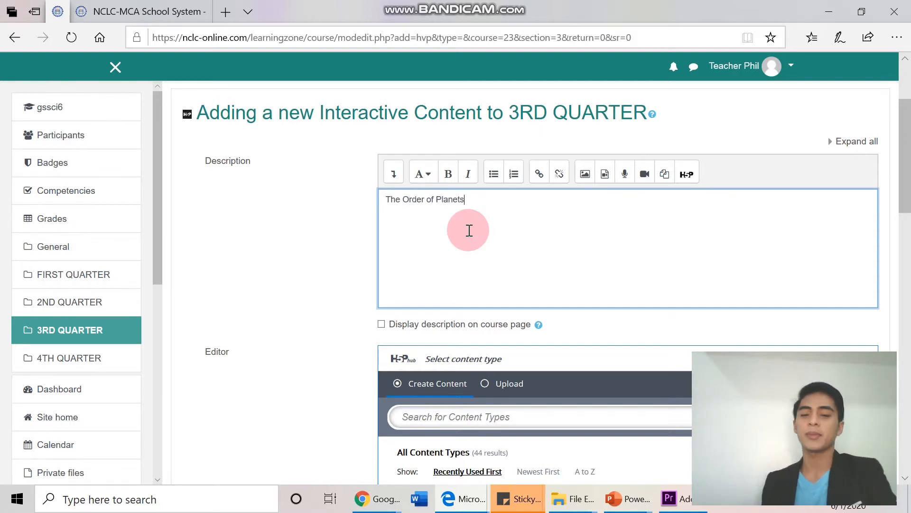
pyautogui.write('.')
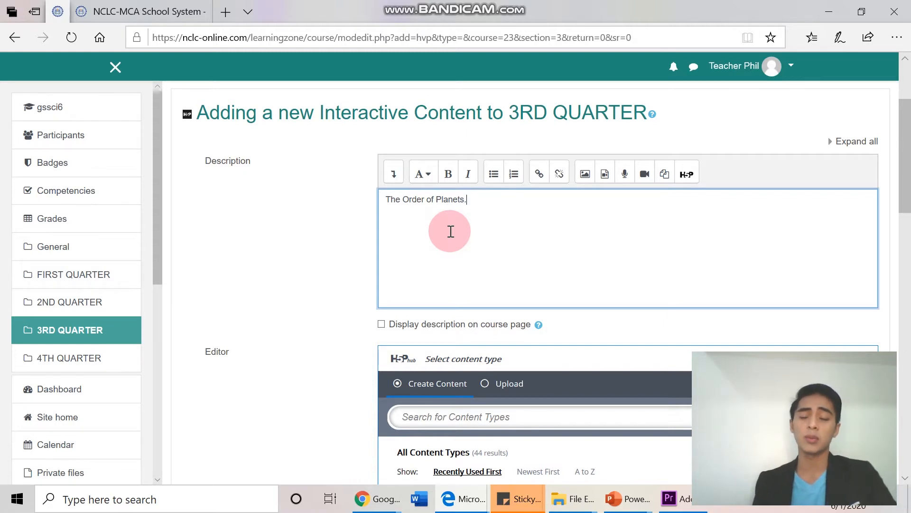
# Step: Shorten the description to "Planets" and enable displaying it on the course page
pyautogui.click(439, 201)
pyautogui.press('BackSpace')
pyautogui.press('BackSpace')
pyautogui.press('BackSpace')
pyautogui.press('BackSpace')
pyautogui.press('BackSpace')
pyautogui.press('BackSpace')
pyautogui.press('BackSpace')
pyautogui.press('BackSpace')
pyautogui.press('BackSpace')
pyautogui.press('BackSpace')
pyautogui.press('BackSpace')
pyautogui.press('BackSpace')
pyautogui.press('BackSpace')
pyautogui.click(439, 202)
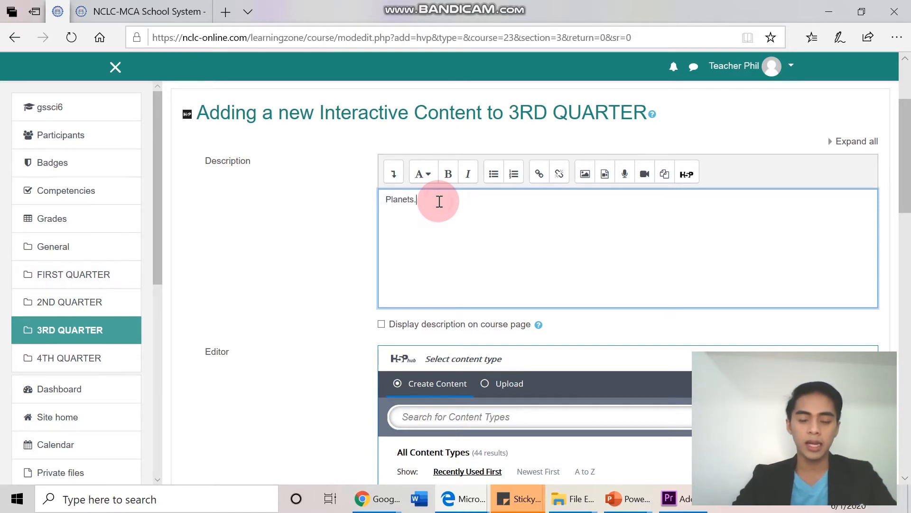
pyautogui.press('BackSpace')
pyautogui.click(420, 334)
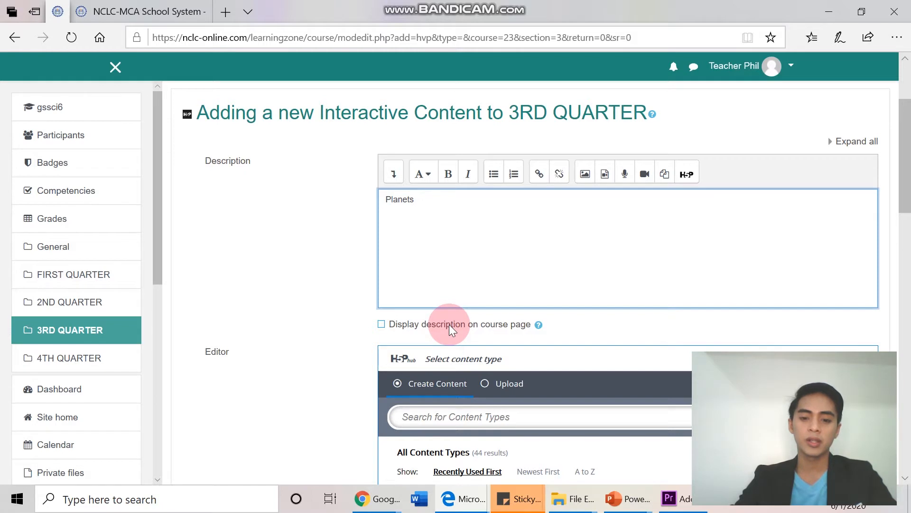
pyautogui.click(381, 324)
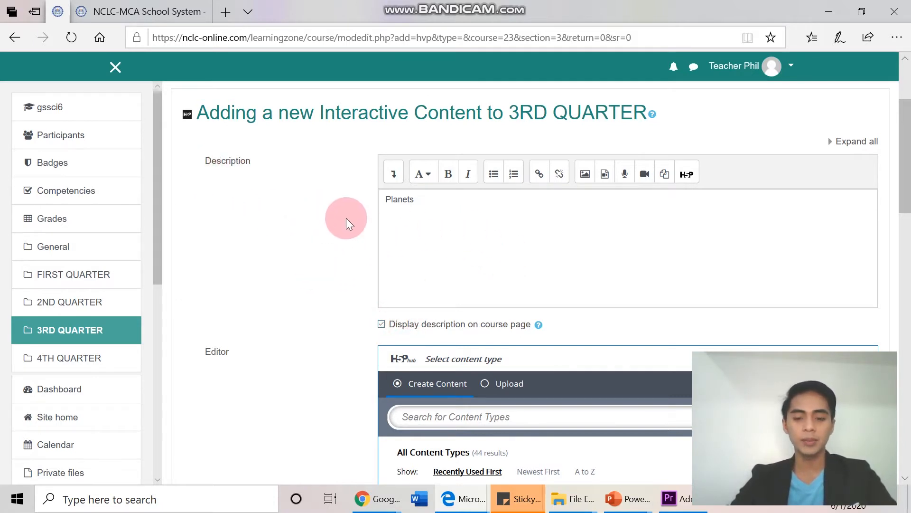
pyautogui.click(452, 216)
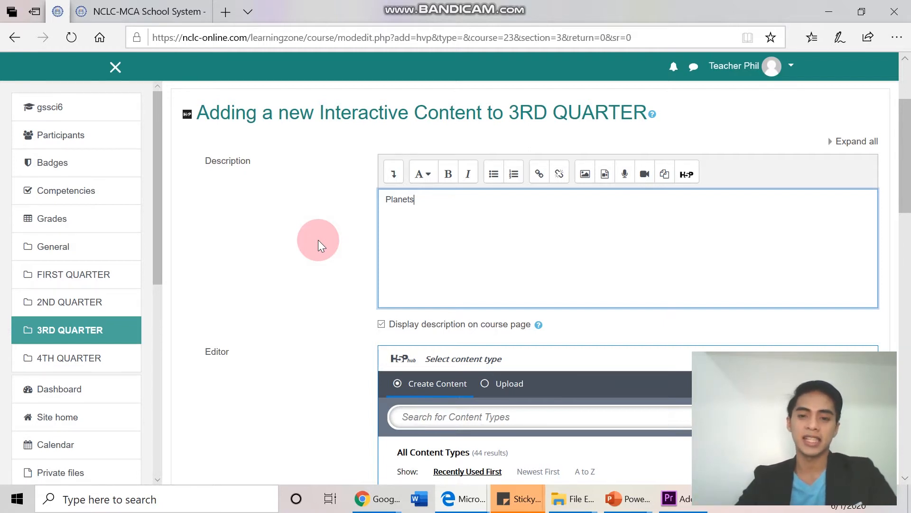
# Step: Examine the H5P content types available in the editor, from Fill in the Blanks down to Memory Game
pyautogui.scroll(-1, 318, 240)
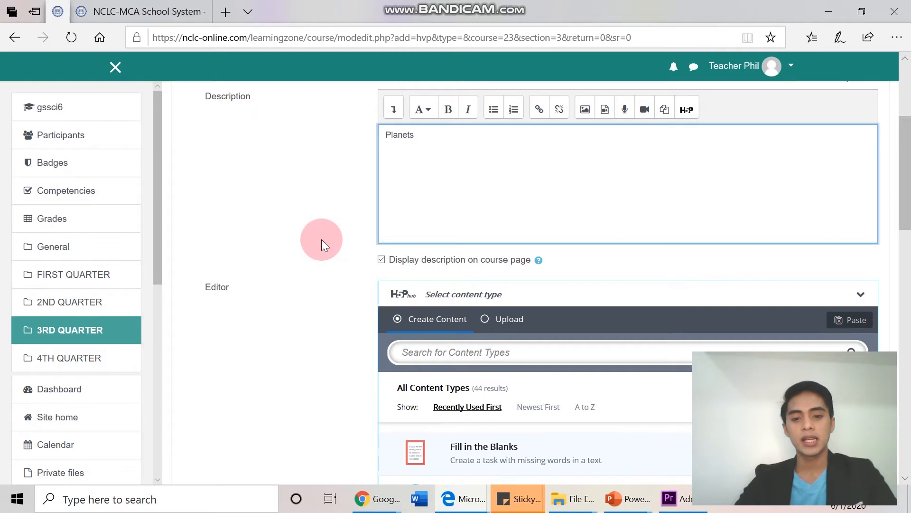
pyautogui.scroll(-1, 321, 239)
pyautogui.scroll(-1, 322, 240)
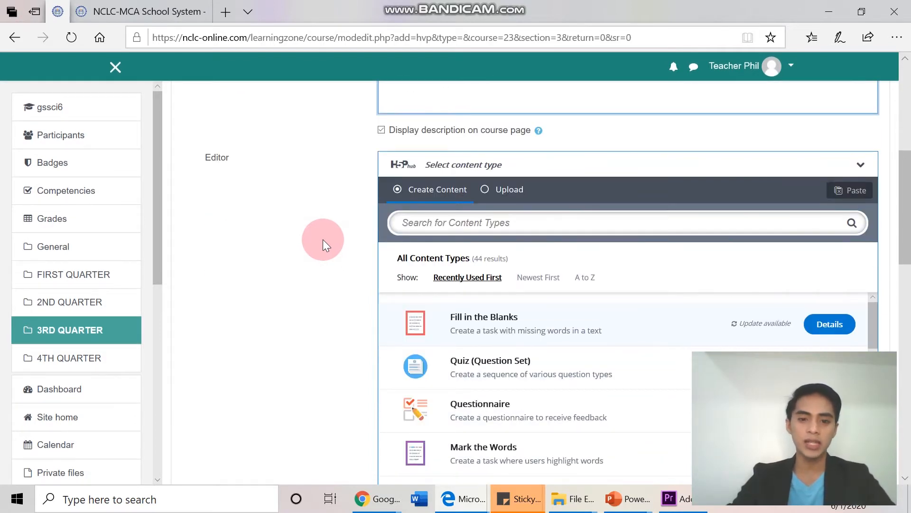
pyautogui.scroll(-1, 323, 240)
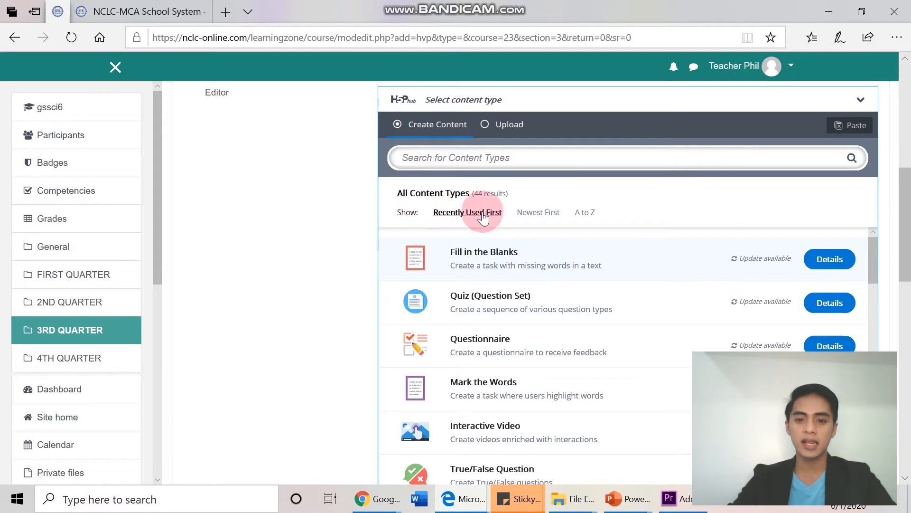
pyautogui.scroll(-2, 728, 198)
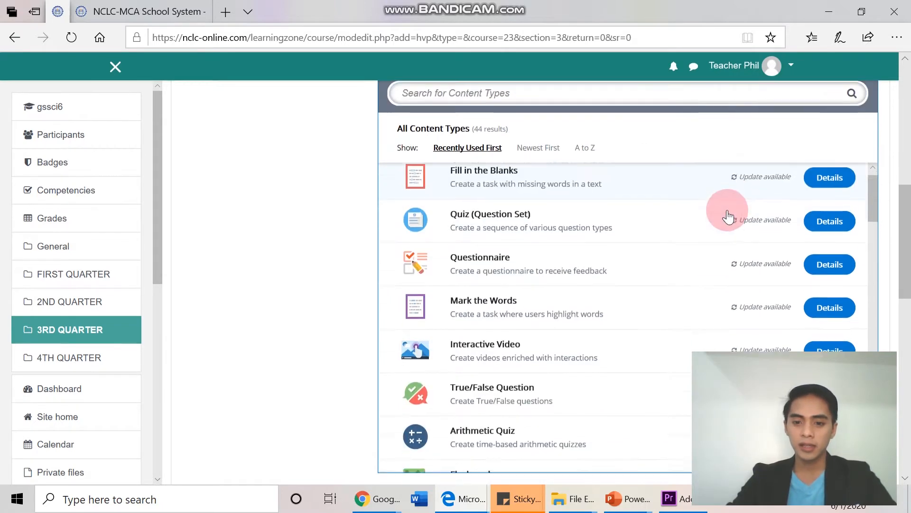
pyautogui.scroll(-1, 718, 260)
pyautogui.scroll(-2, 620, 322)
pyautogui.scroll(-6, 621, 326)
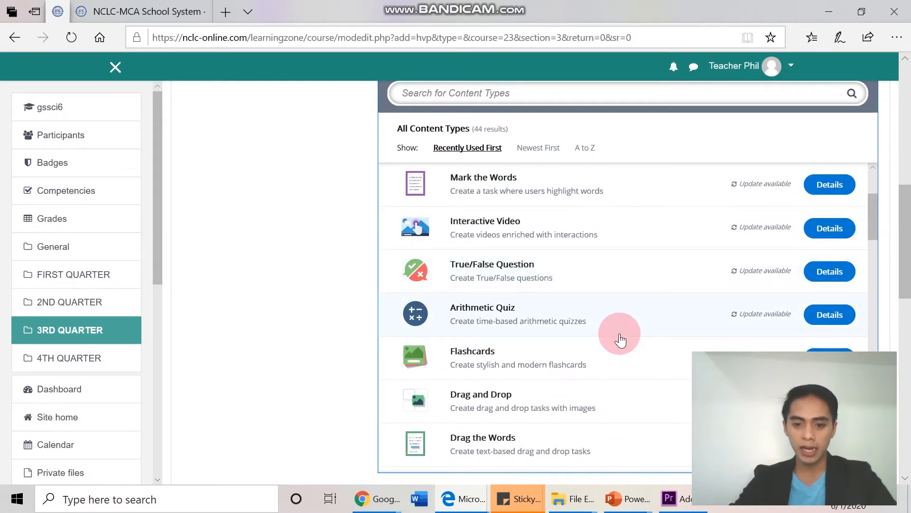
pyautogui.scroll(-8, 619, 374)
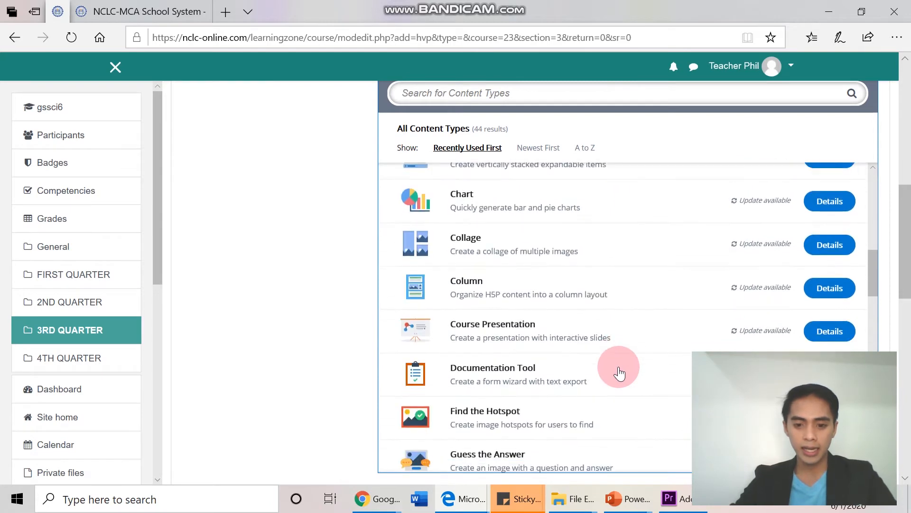
pyautogui.scroll(8, 617, 342)
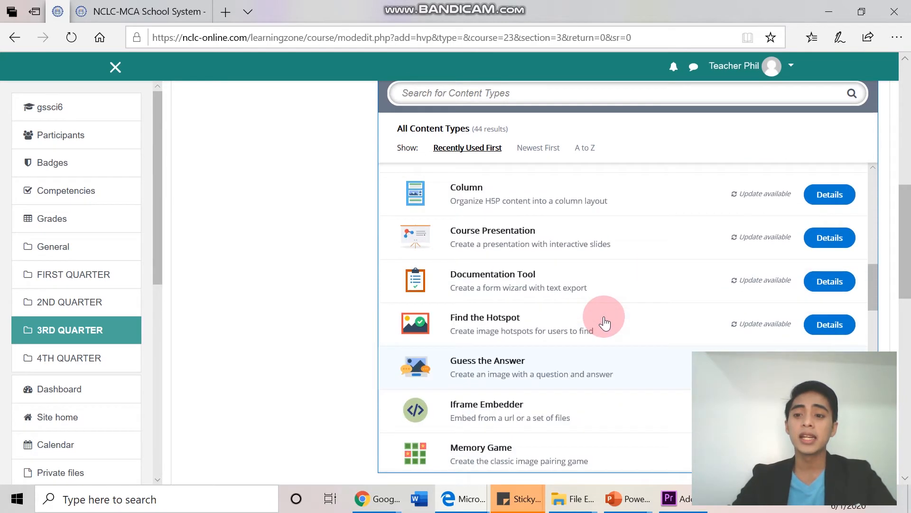
pyautogui.moveTo(872, 252); pyautogui.dragTo(876, 189)
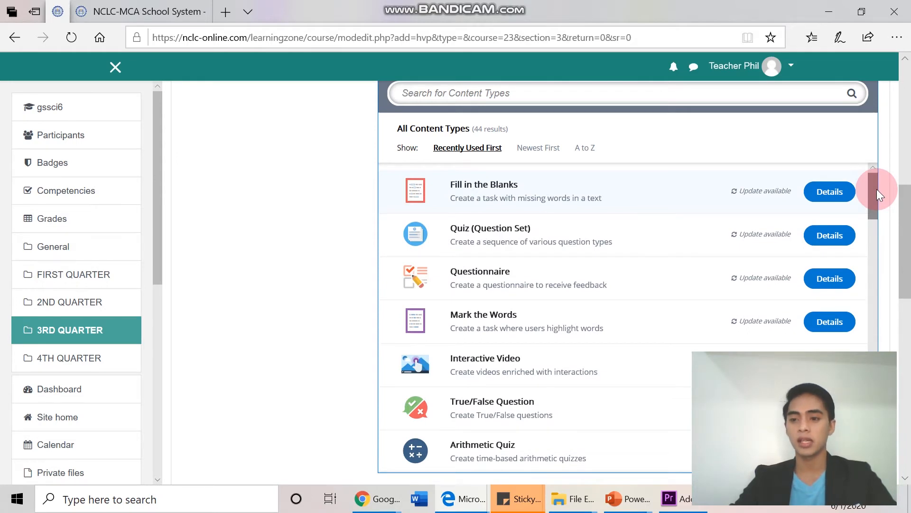
# Step: Search the content types for "image sequencing" and choose Image Sequencing for the activity
pyautogui.scroll(1, 323, 185)
pyautogui.click(464, 153)
pyautogui.write('i')
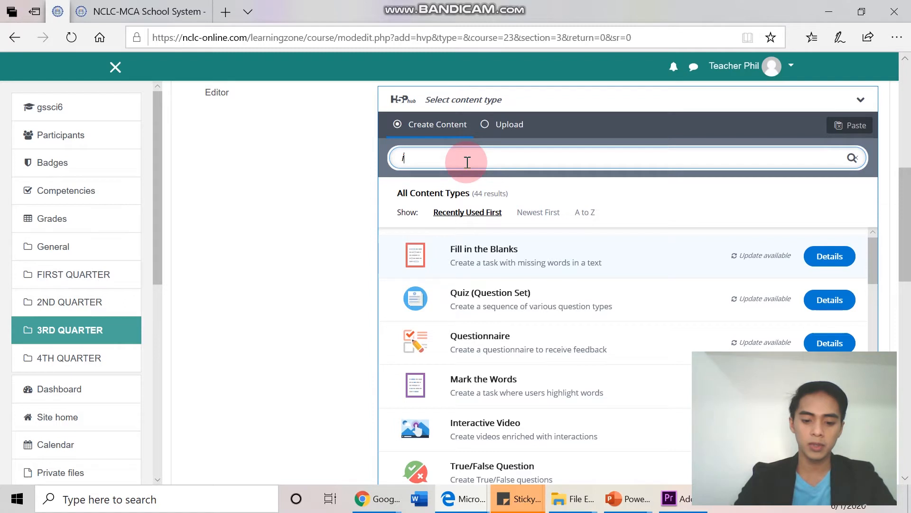
pyautogui.write('mage s')
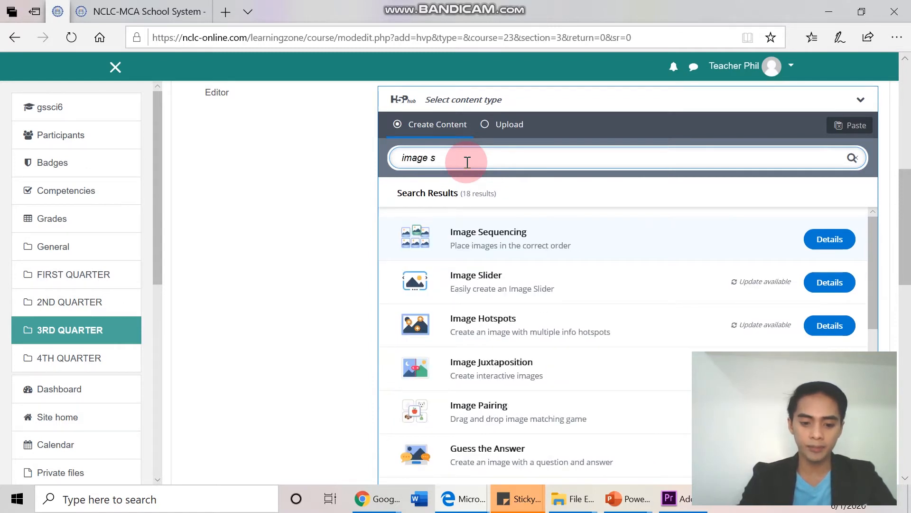
pyautogui.write('equencing')
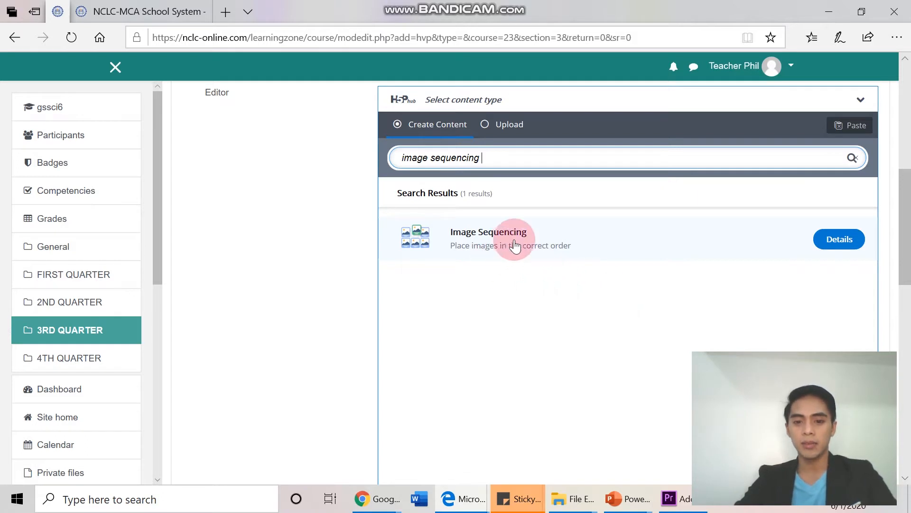
pyautogui.click(595, 245)
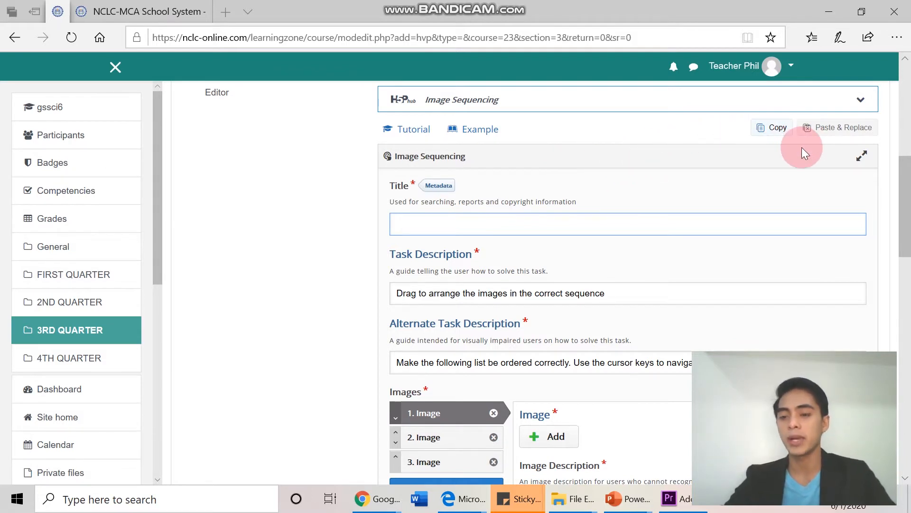
pyautogui.scroll(-1, 793, 152)
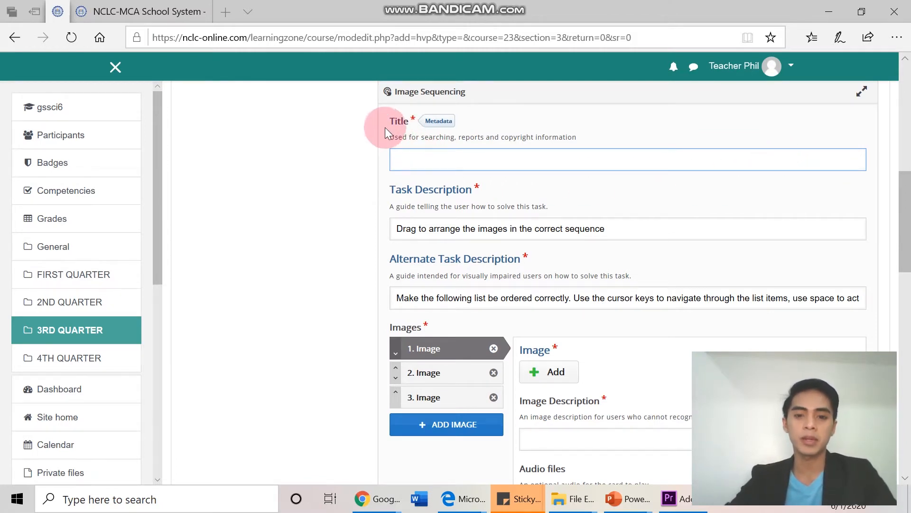
pyautogui.click(424, 164)
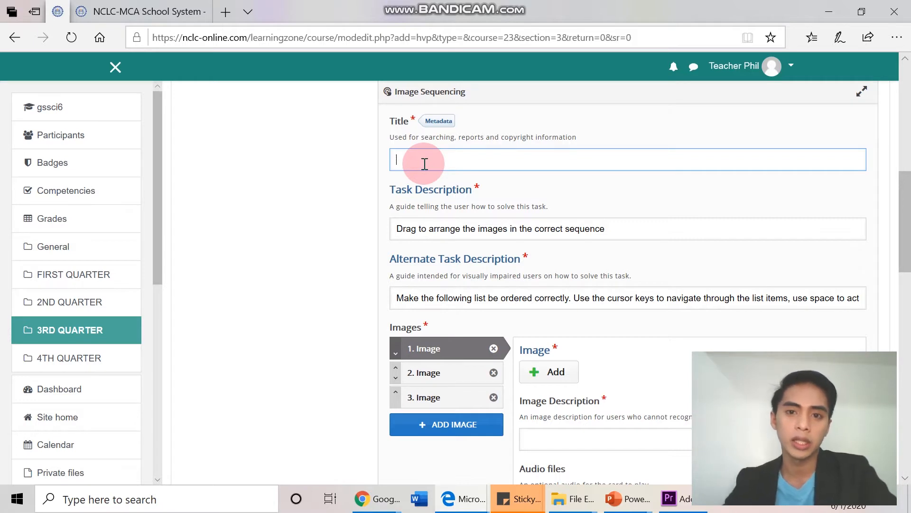
pyautogui.write('Activity')
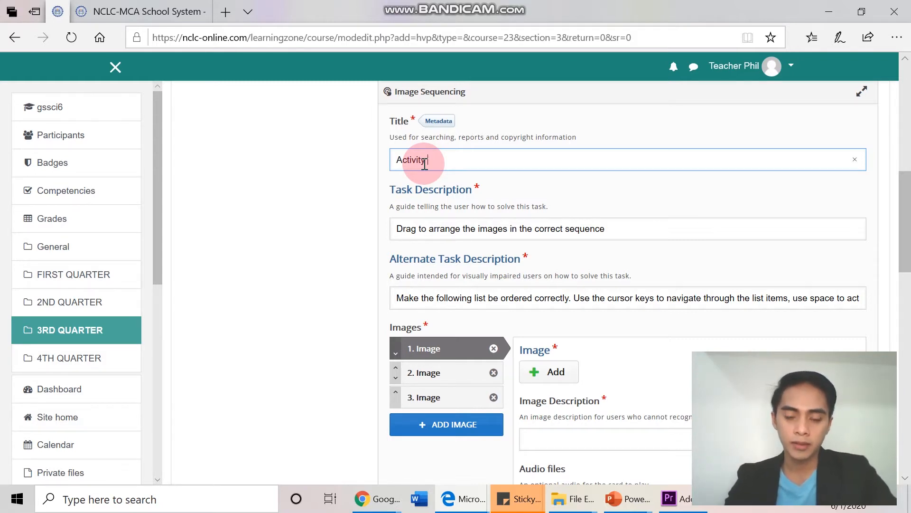
pyautogui.press('BackSpace')
pyautogui.press('BackSpace')
pyautogui.press('BackSpace')
pyautogui.press('BackSpace')
pyautogui.press('BackSpace')
pyautogui.press('BackSpace')
pyautogui.press('BackSpace')
pyautogui.press('BackSpace')
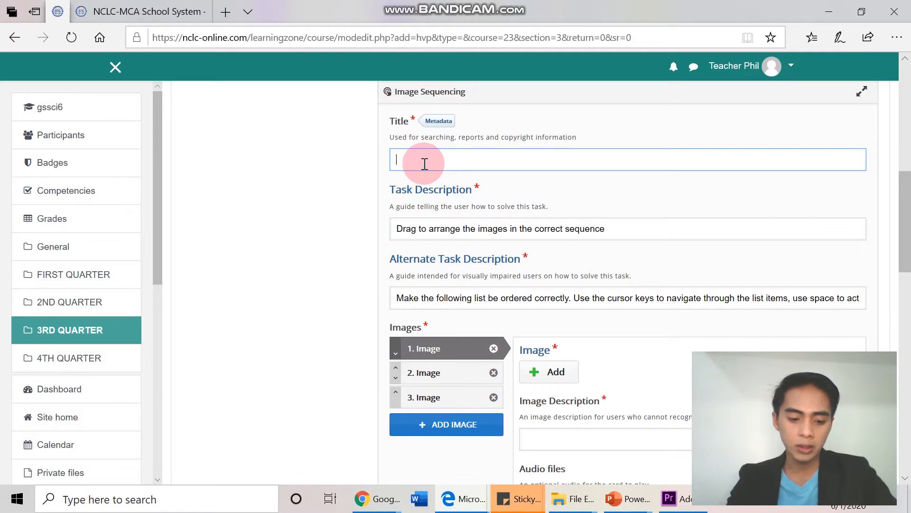
# Step: Enter "Activity 1 - Planets" as the title of the Image Sequencing content
pyautogui.write('Activity 1 -')
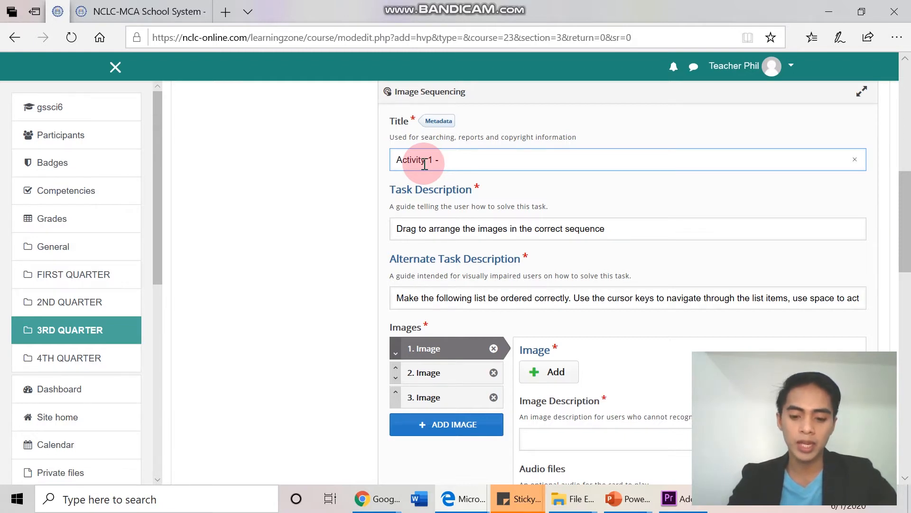
pyautogui.write('PLanets')
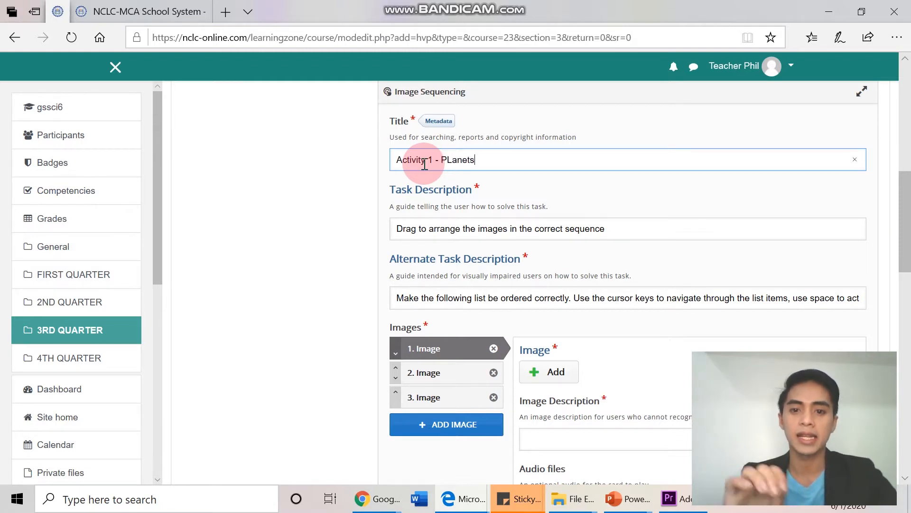
pyautogui.press('BackSpace')
pyautogui.press('BackSpace')
pyautogui.press('BackSpace')
pyautogui.press('BackSpace')
pyautogui.press('BackSpace')
pyautogui.press('BackSpace')
pyautogui.write('l')
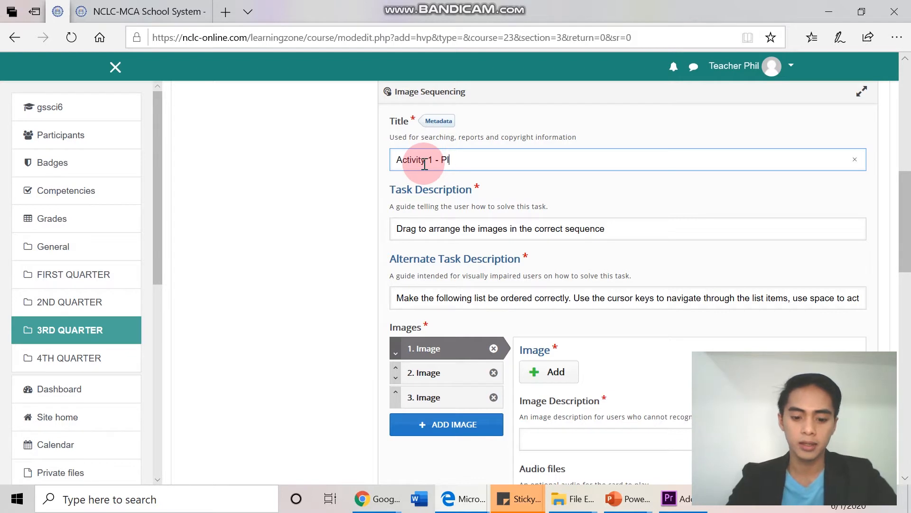
pyautogui.write('anets')
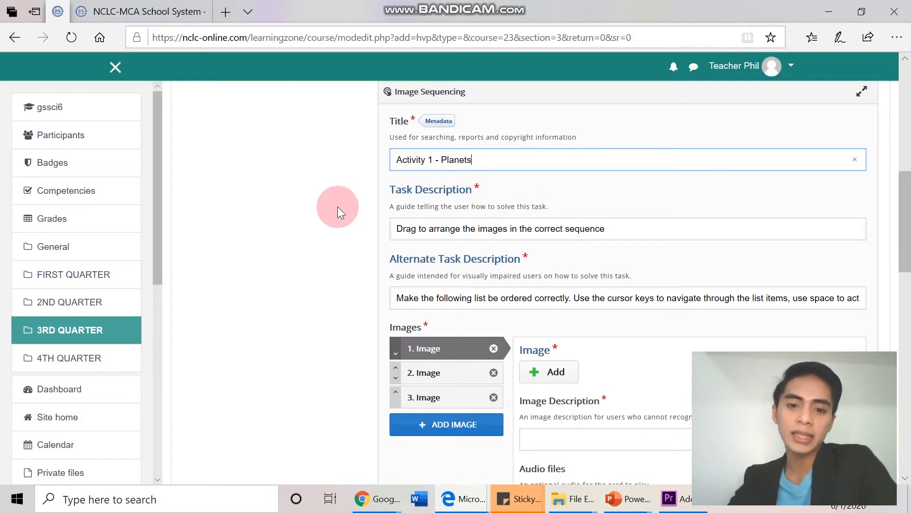
# Step: Replace the default task description with "Drag the images according to the right order of the planets"
pyautogui.scroll(-1, 343, 207)
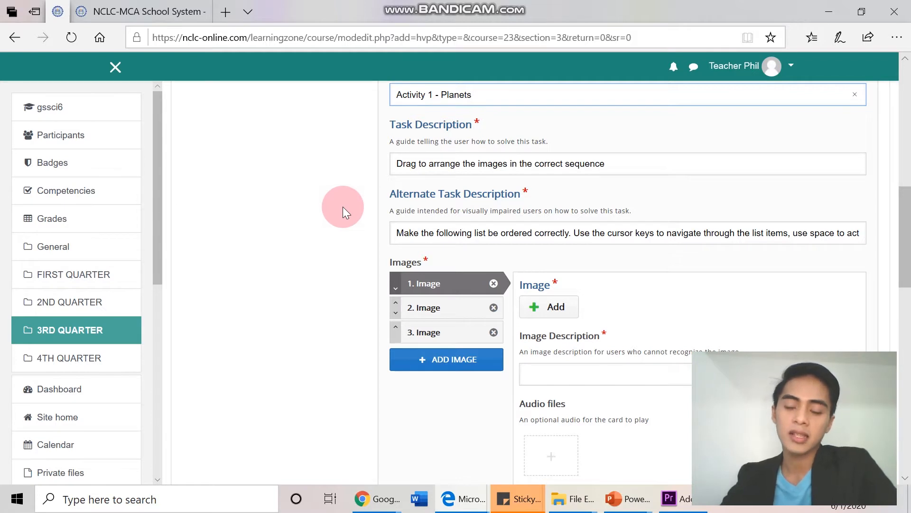
pyautogui.click(638, 163)
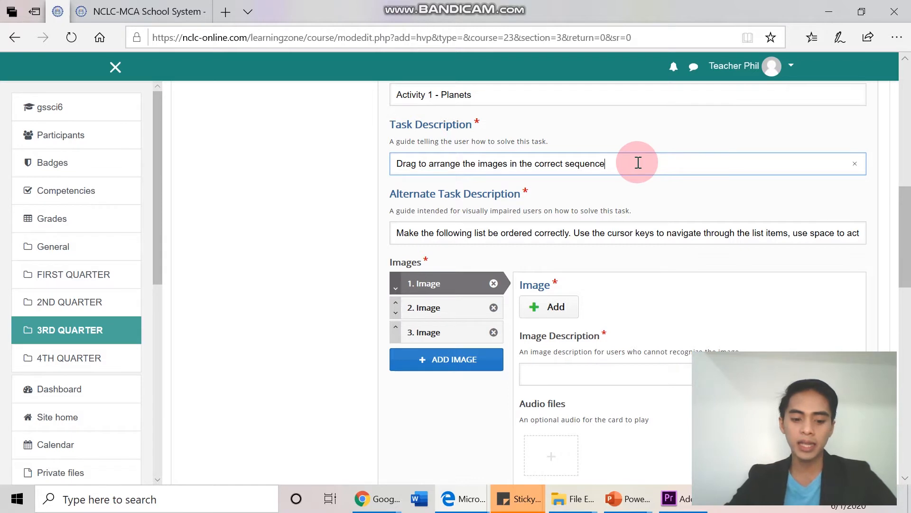
pyautogui.hotkey('ctrl', 'a')
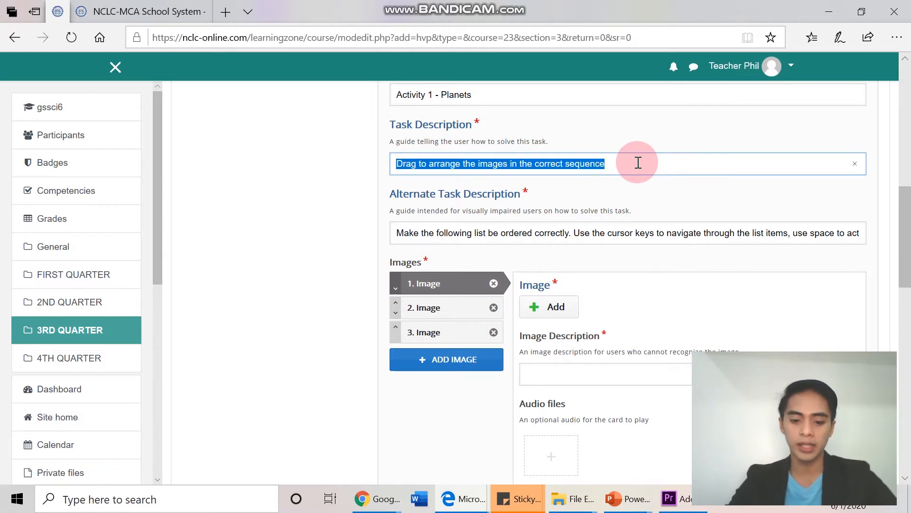
pyautogui.write('Drag the ')
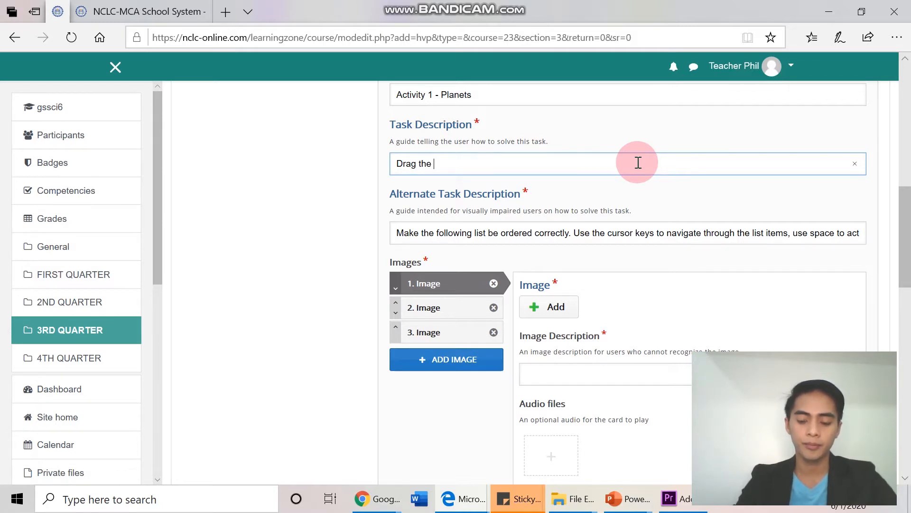
pyautogui.write('images aco')
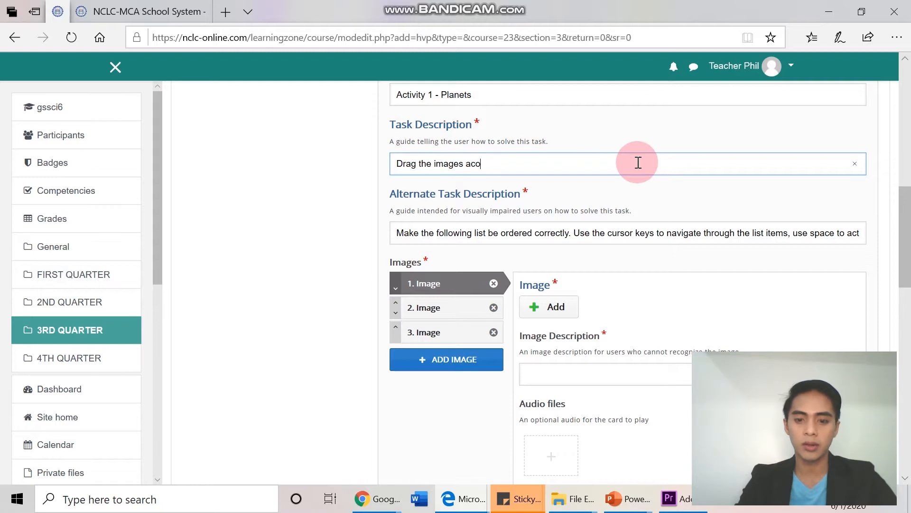
pyautogui.press('BackSpace')
pyautogui.write('coridn')
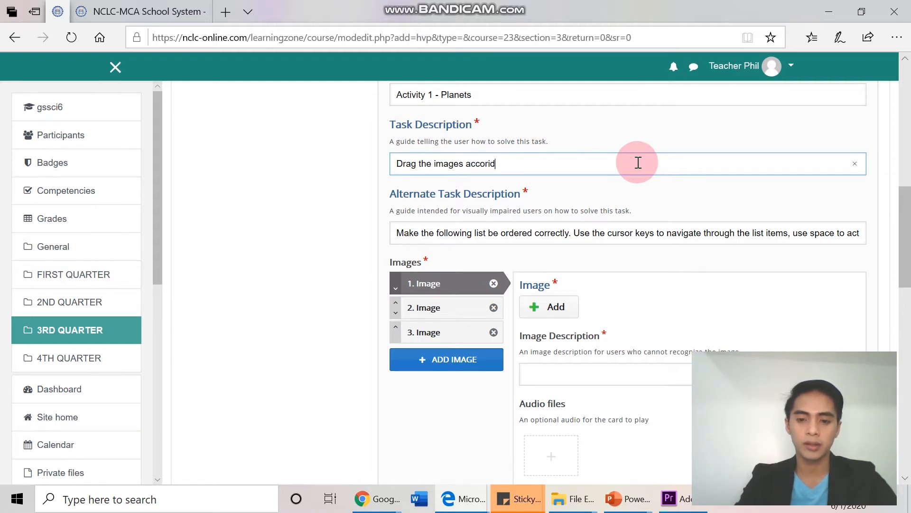
pyautogui.press('BackSpace')
pyautogui.press('BackSpace')
pyautogui.press('BackSpace')
pyautogui.write('ding to th')
pyautogui.write('e rightd')
pyautogui.press('BackSpace')
pyautogui.press('BackSpace')
pyautogui.press('BackSpace')
pyautogui.press('BackSpace')
pyautogui.press('BackSpace')
pyautogui.press('BackSpace')
pyautogui.write('ir')
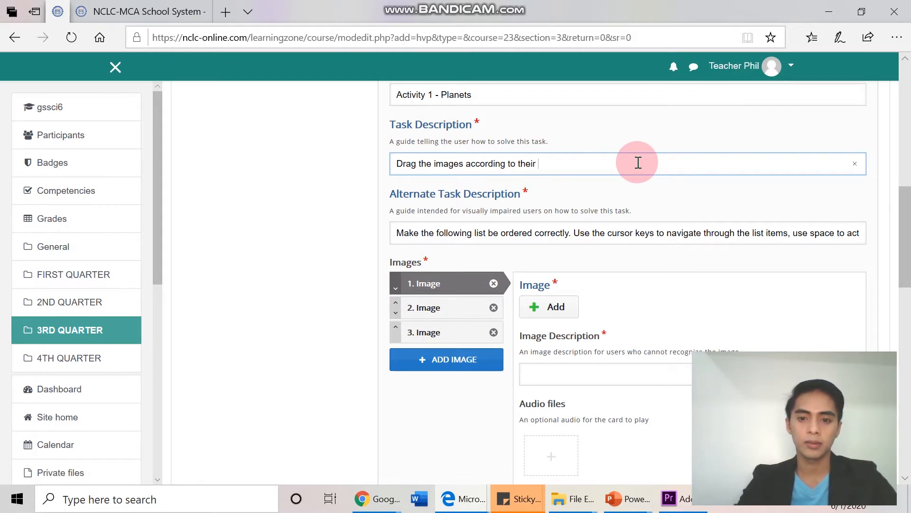
pyautogui.press('BackSpace')
pyautogui.press('BackSpace')
pyautogui.press('BackSpace')
pyautogui.press('BackSpace')
pyautogui.press('BackSpace')
pyautogui.press('BackSpace')
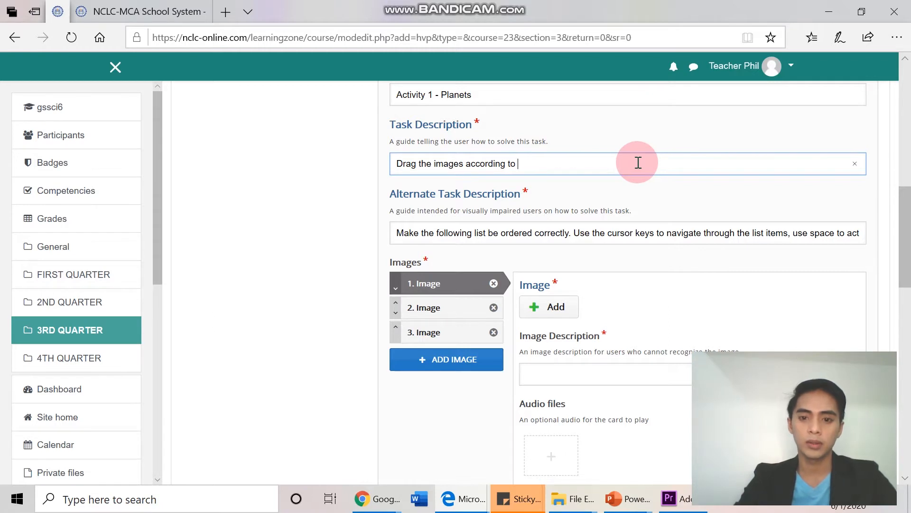
pyautogui.write('th')
pyautogui.write('r')
pyautogui.write('e')
pyautogui.press('BackSpace')
pyautogui.press('BackSpace')
pyautogui.write('e right ')
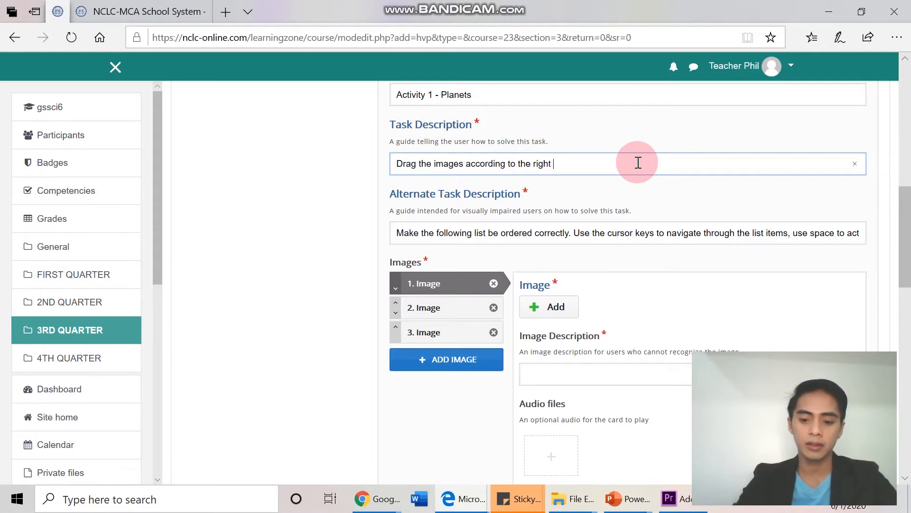
pyautogui.write('order o')
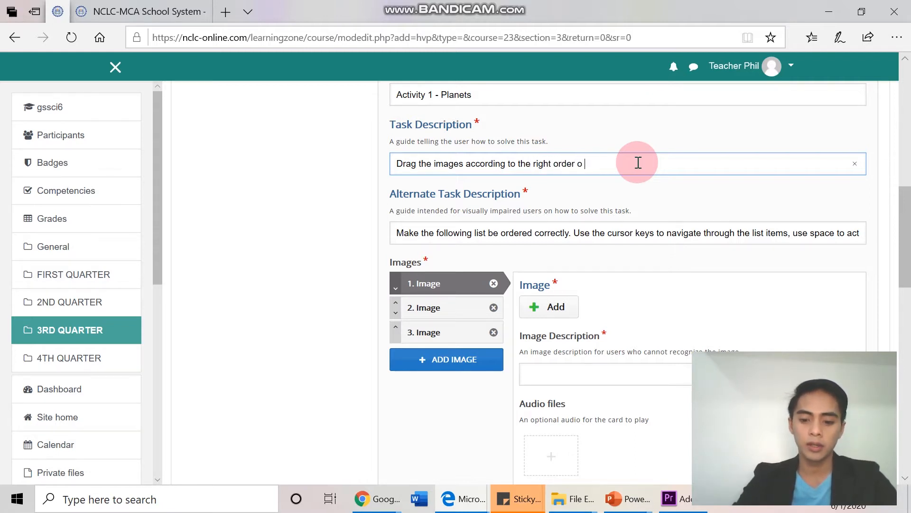
pyautogui.write('f the pla')
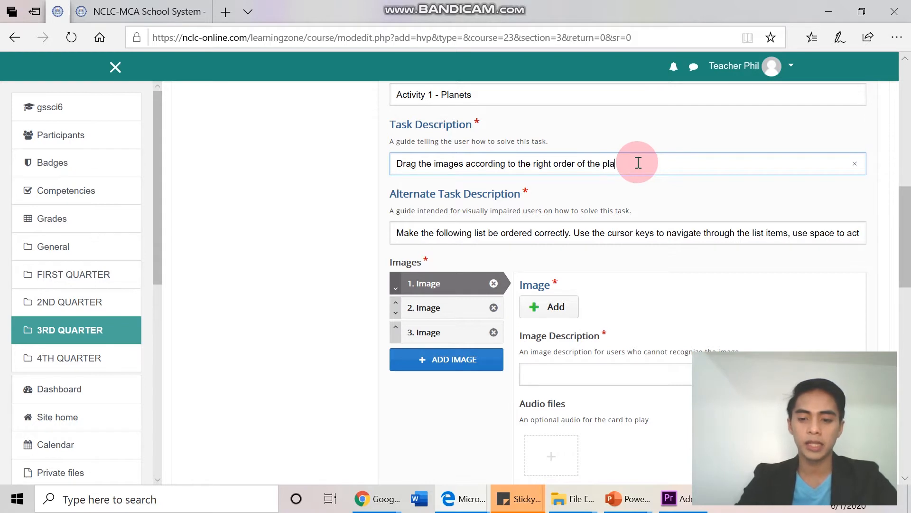
pyautogui.write('n')
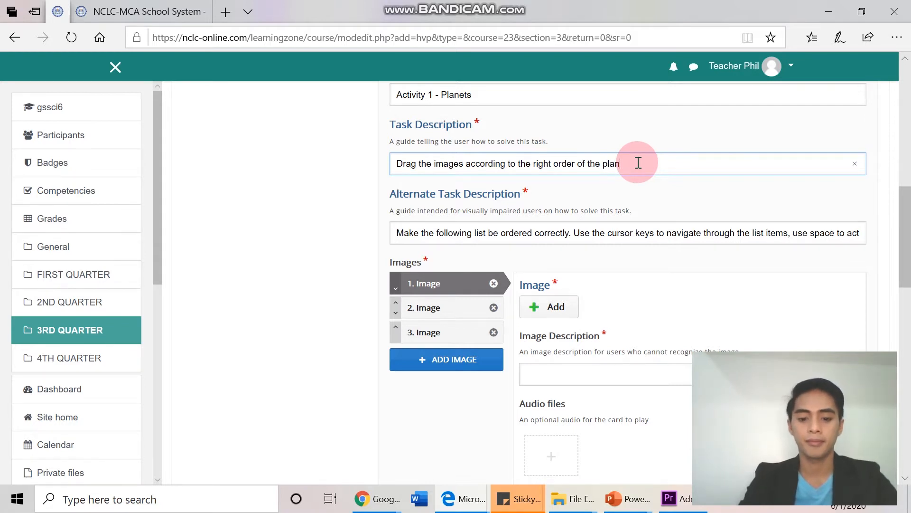
pyautogui.write('ets.')
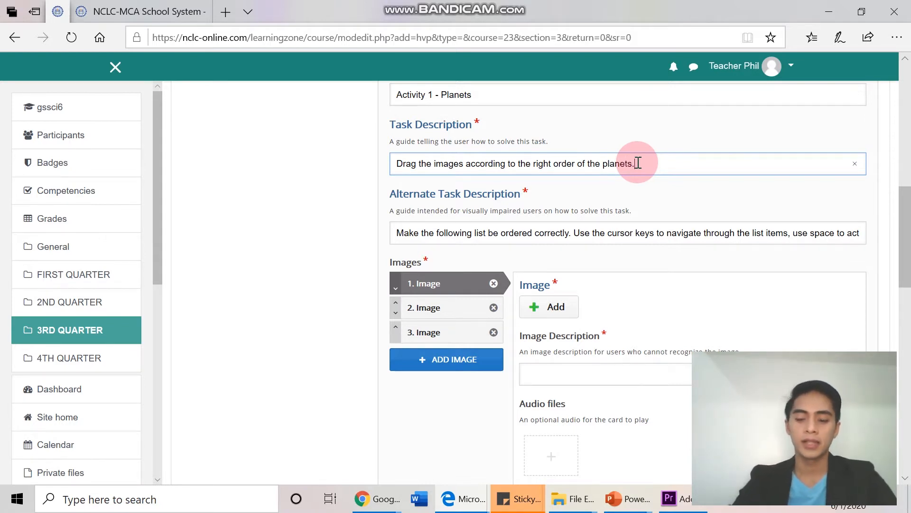
pyautogui.press('BackSpace')
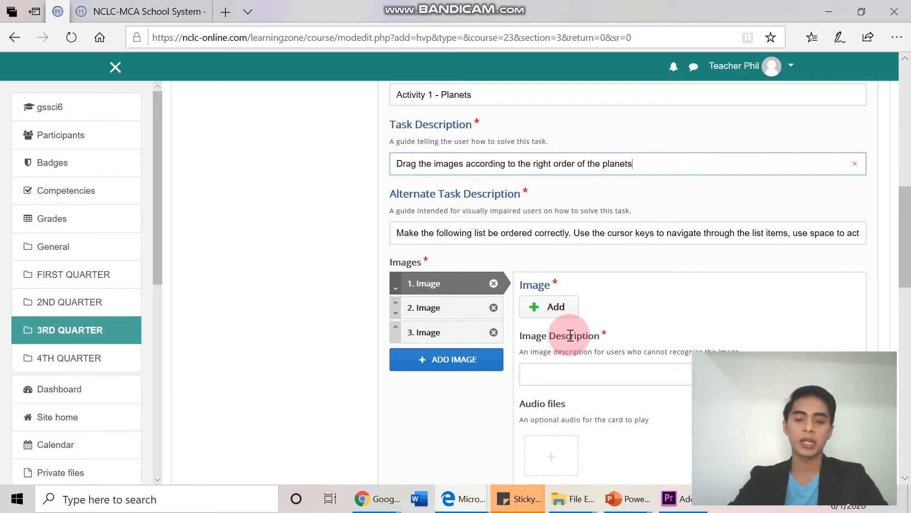
# Step: Read the alternate task description for visually impaired users through to its end
pyautogui.scroll(-1, 569, 345)
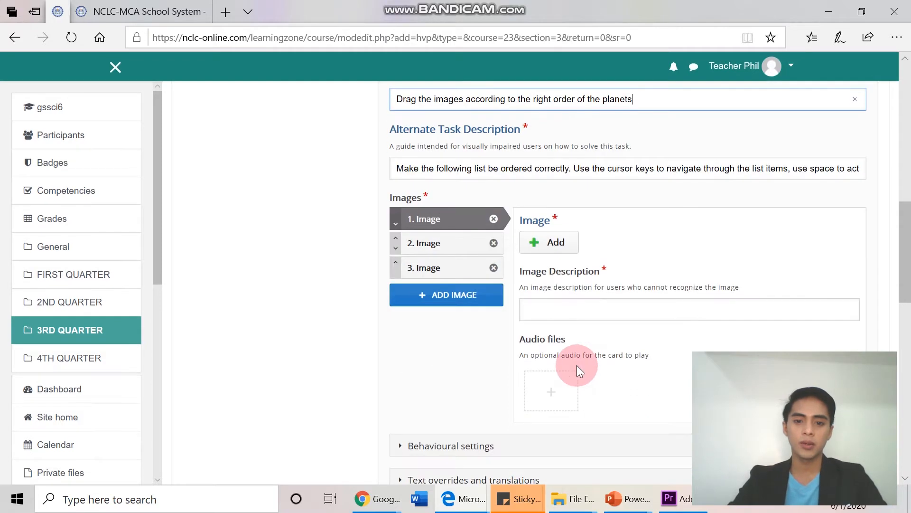
pyautogui.scroll(1, 576, 370)
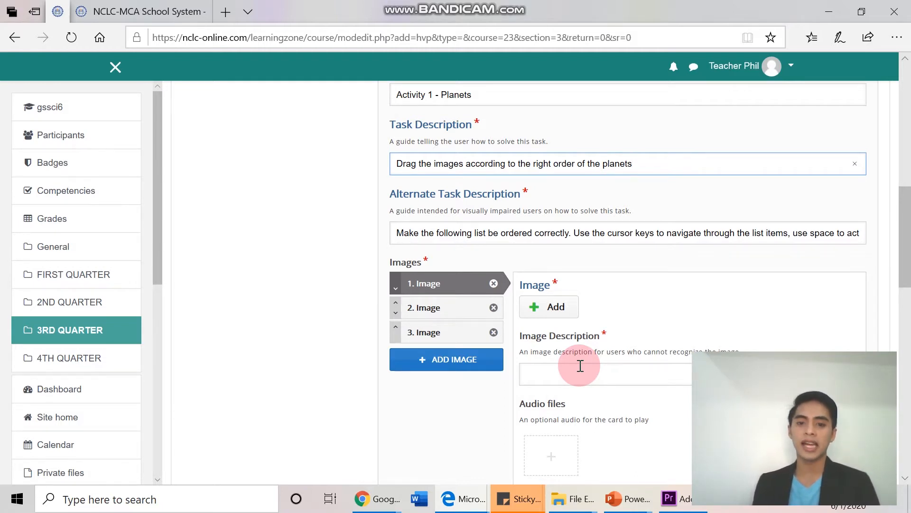
pyautogui.click(548, 233)
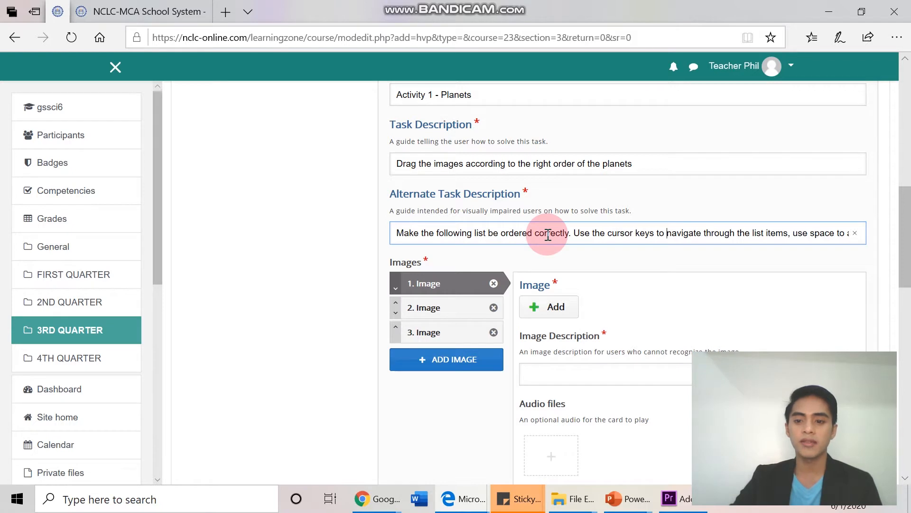
pyautogui.press('Right')
pyautogui.press('Right')
pyautogui.press('Right')
pyautogui.press('Right')
pyautogui.press('Right')
pyautogui.press('Right')
pyautogui.press('Right')
pyautogui.press('Right')
pyautogui.press('Right')
pyautogui.press('Right')
pyautogui.press('Right')
pyautogui.press('Right')
pyautogui.press('Right')
pyautogui.press('Right')
pyautogui.press('Right')
pyautogui.press('Right')
pyautogui.press('Right')
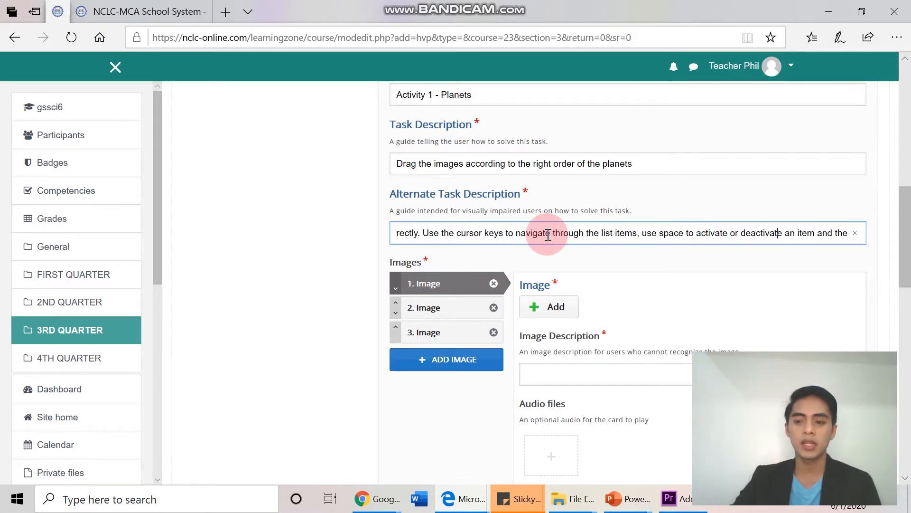
pyautogui.press('Right')
pyautogui.press('Right')
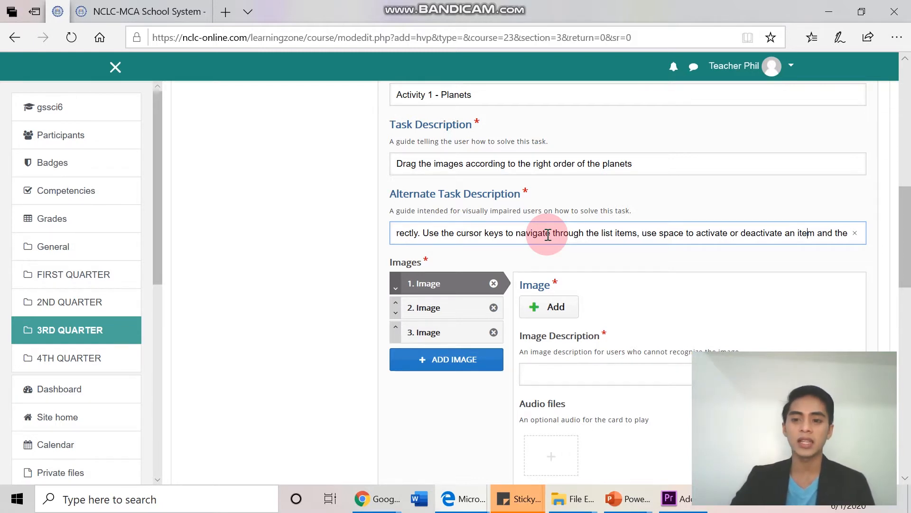
pyautogui.press('Right')
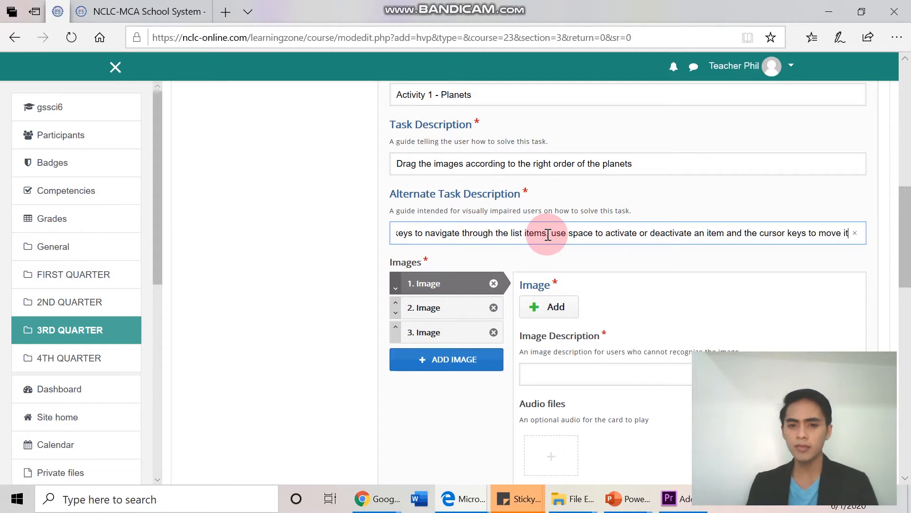
# Step: Review the image entry fields, the title and both task descriptions of the Image Sequencing content
pyautogui.scroll(-1, 548, 228)
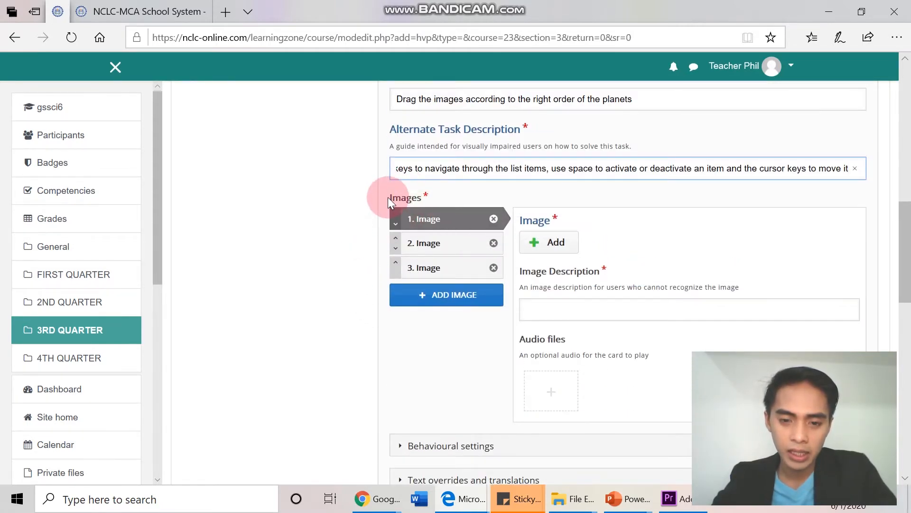
pyautogui.scroll(-1, 388, 244)
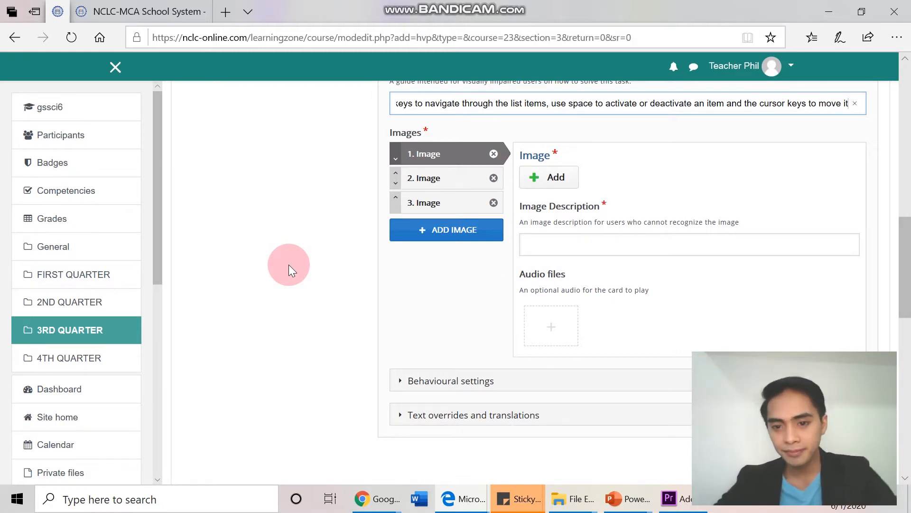
pyautogui.click(548, 253)
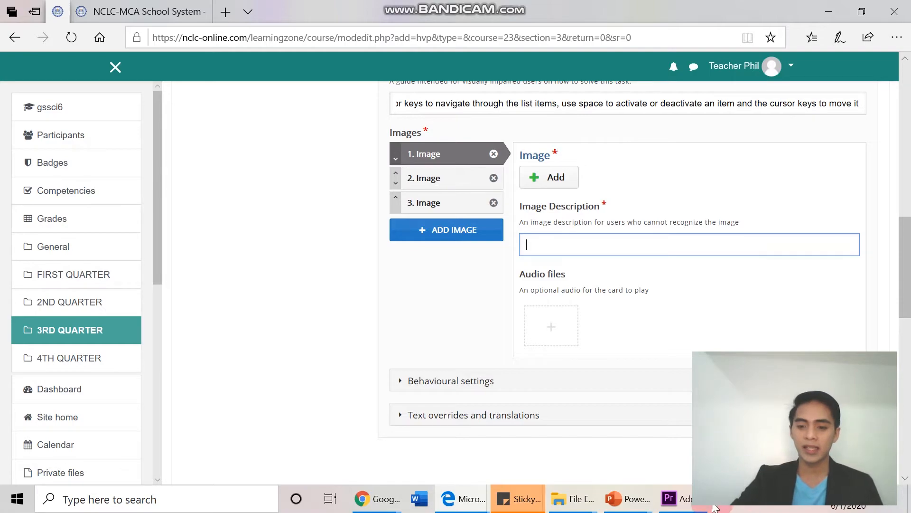
pyautogui.click(727, 499)
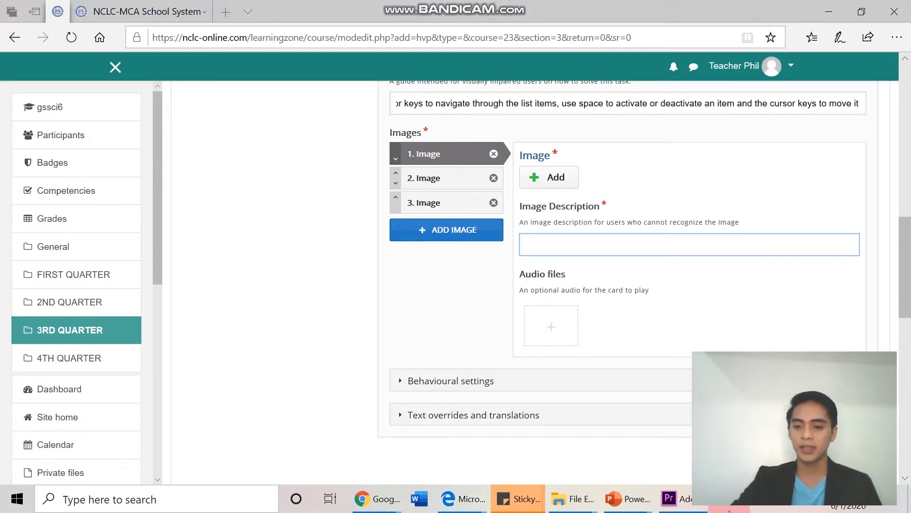
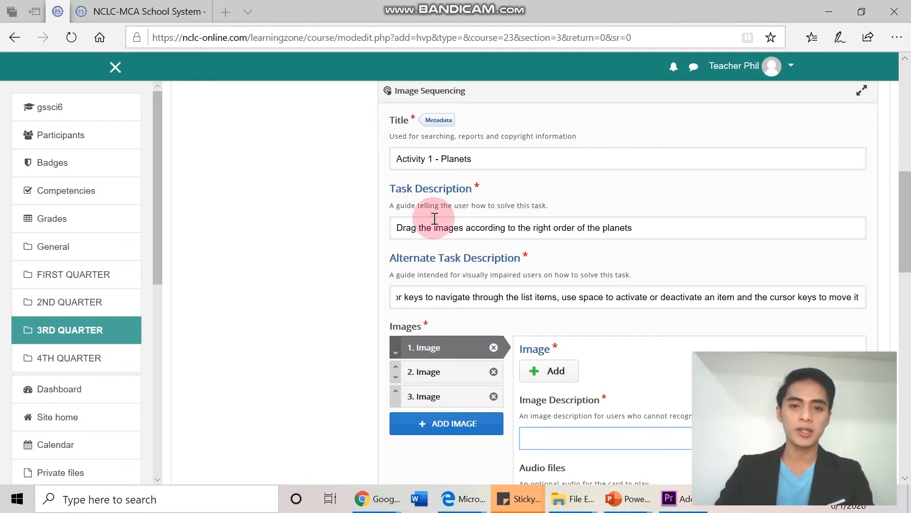
pyautogui.moveTo(493, 159); pyautogui.dragTo(390, 166)
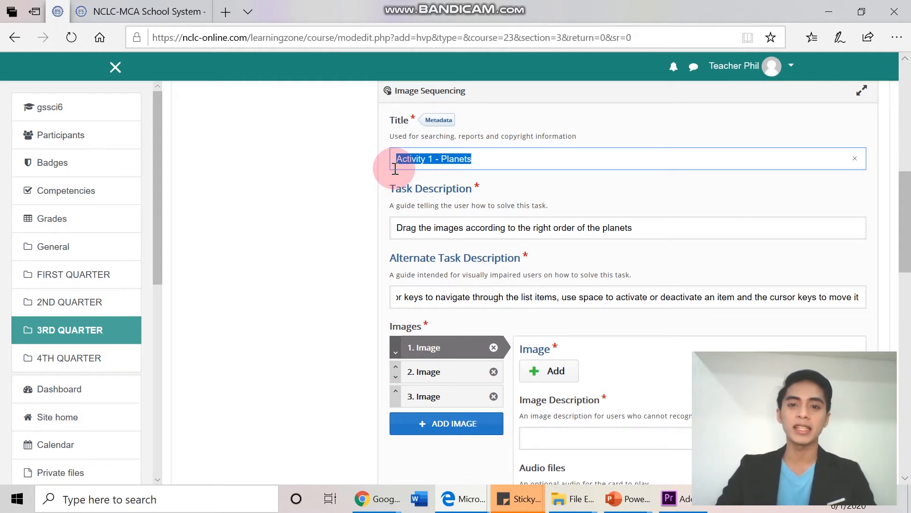
pyautogui.click(527, 153)
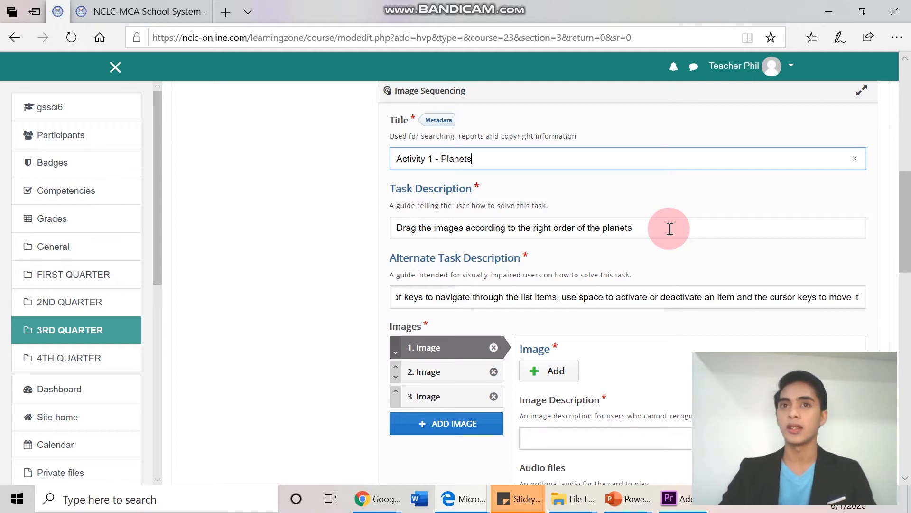
pyautogui.scroll(-3, 670, 229)
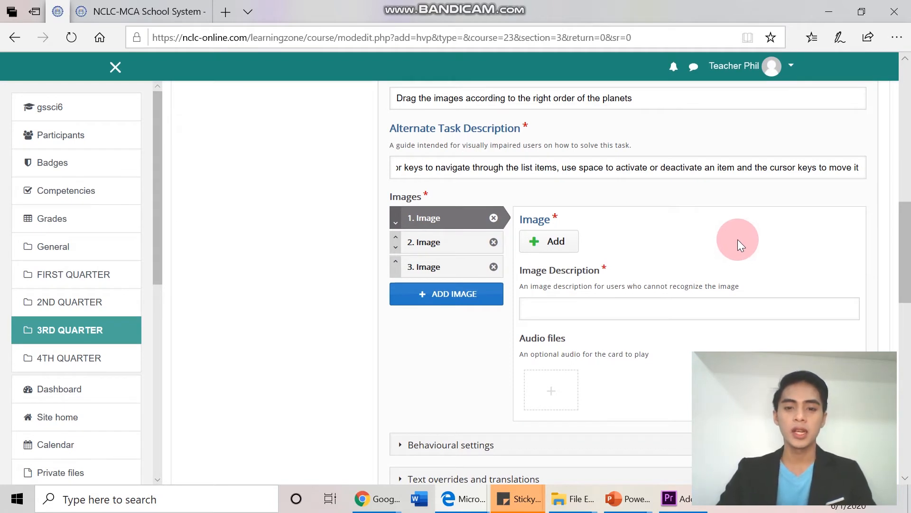
pyautogui.click(697, 168)
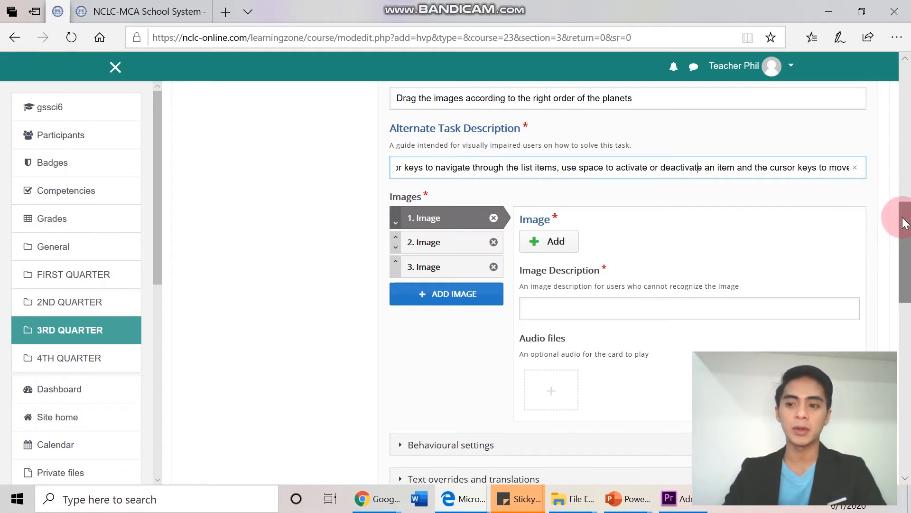
pyautogui.moveTo(905, 221); pyautogui.dragTo(902, 208)
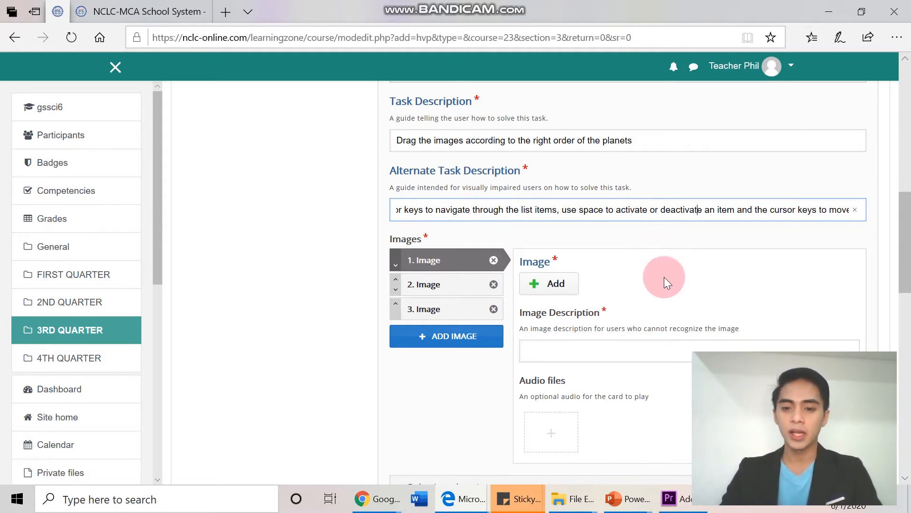
pyautogui.write('it')
pyautogui.click(821, 277)
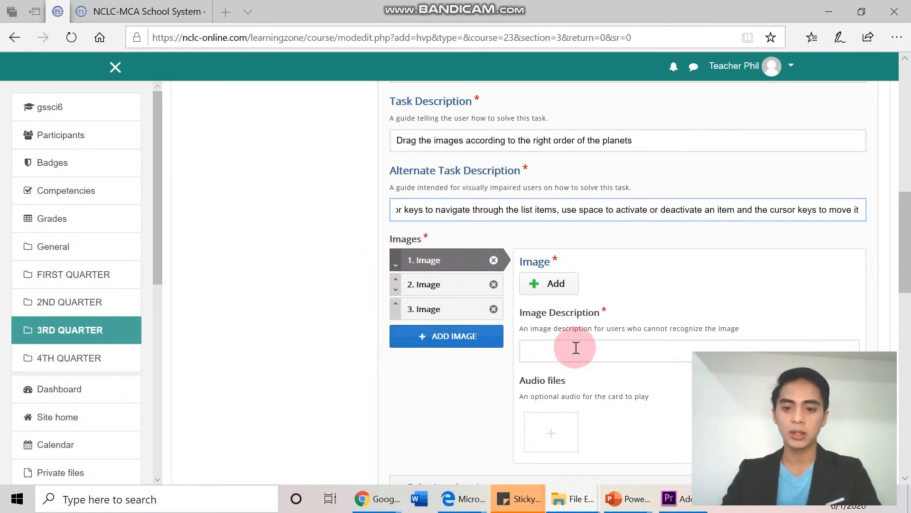
# Step: Start adding a file to the first image entry and browse to the PLANETS folder on the Desktop
pyautogui.click(552, 286)
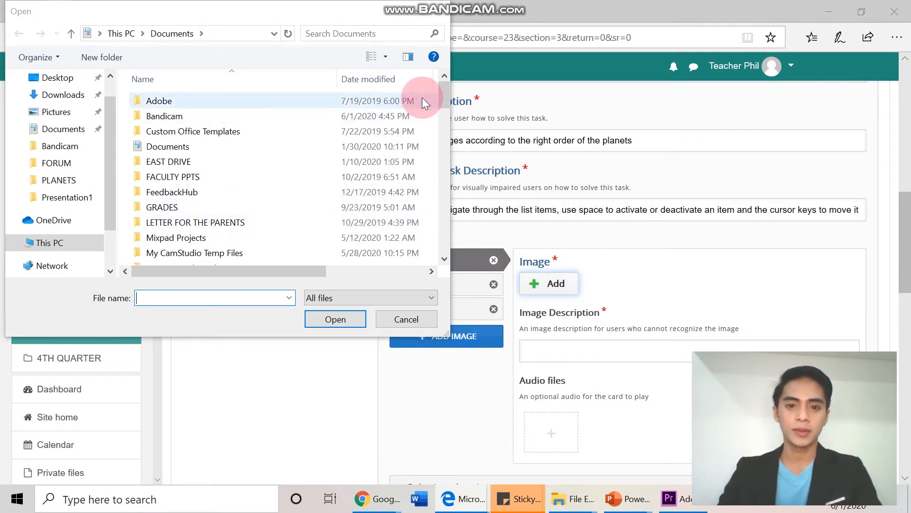
pyautogui.moveTo(444, 90)
pyautogui.mouseDown()
pyautogui.moveTo(443, 103)
pyautogui.moveTo(444, 89)
pyautogui.mouseUp()
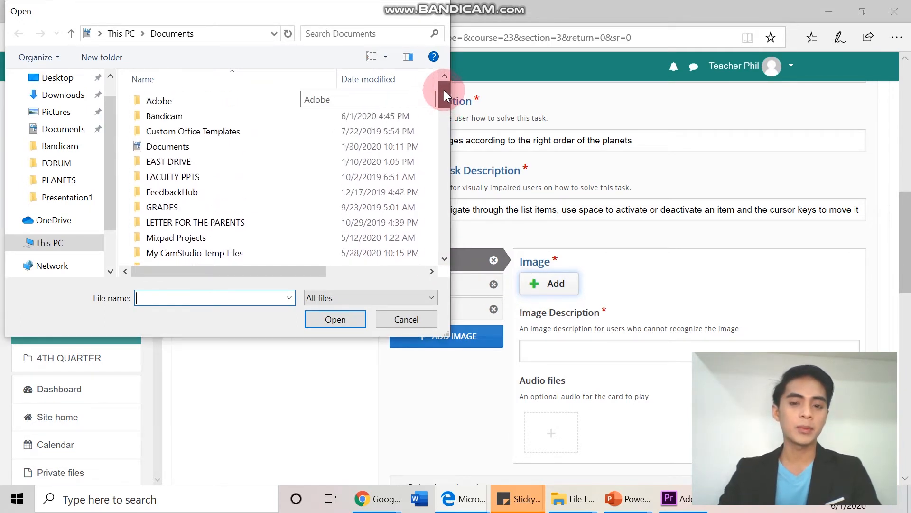
pyautogui.click(110, 84)
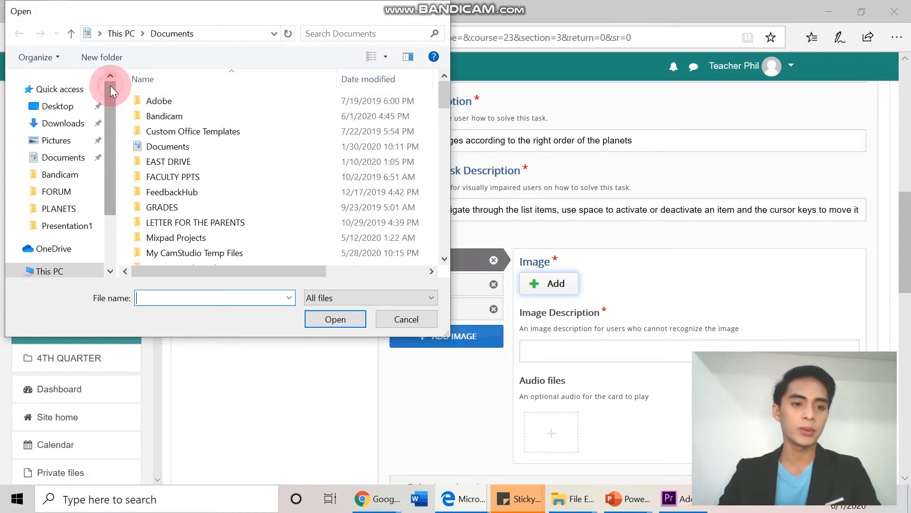
pyautogui.click(74, 113)
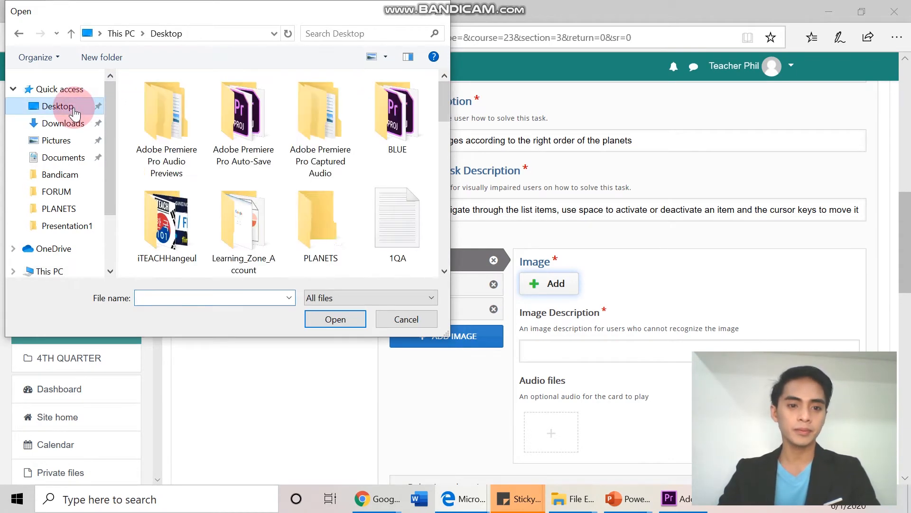
pyautogui.moveTo(443, 92)
pyautogui.mouseDown()
pyautogui.moveTo(429, 219)
pyautogui.moveTo(440, 107)
pyautogui.mouseUp()
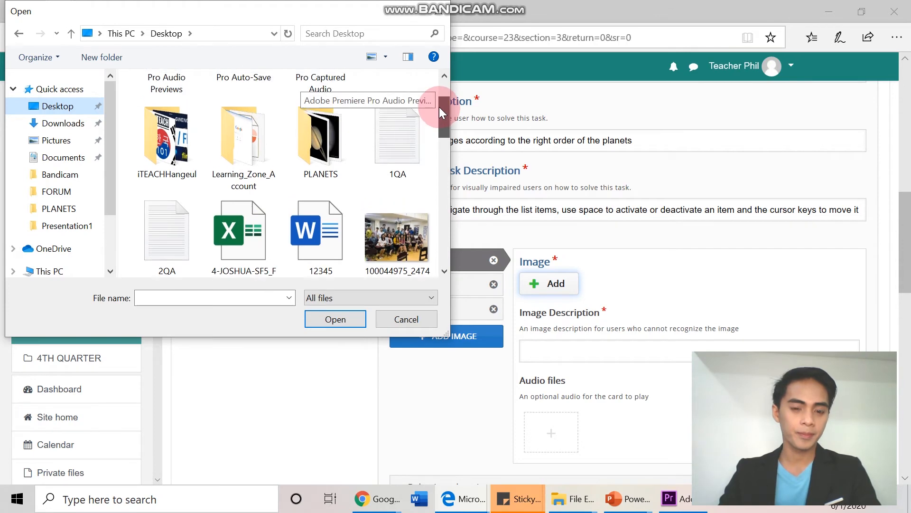
pyautogui.doubleClick(321, 144)
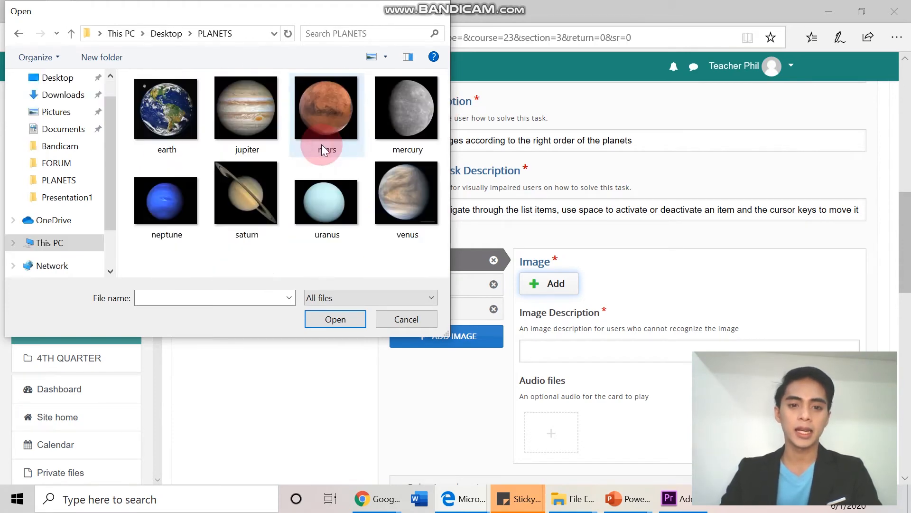
# Step: Upload the mercury picture from the PLANETS folder as the first image of the sequence
pyautogui.click(308, 173)
pyautogui.click(228, 166)
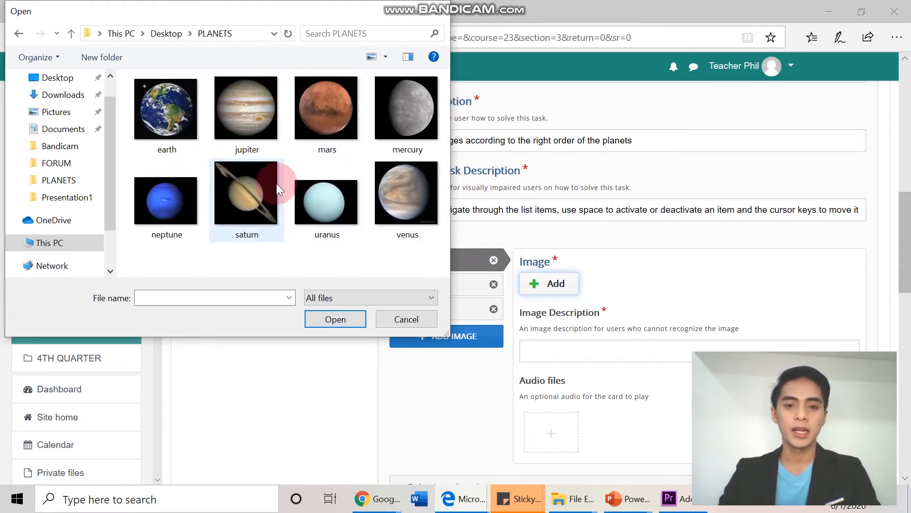
pyautogui.click(300, 210)
pyautogui.click(401, 189)
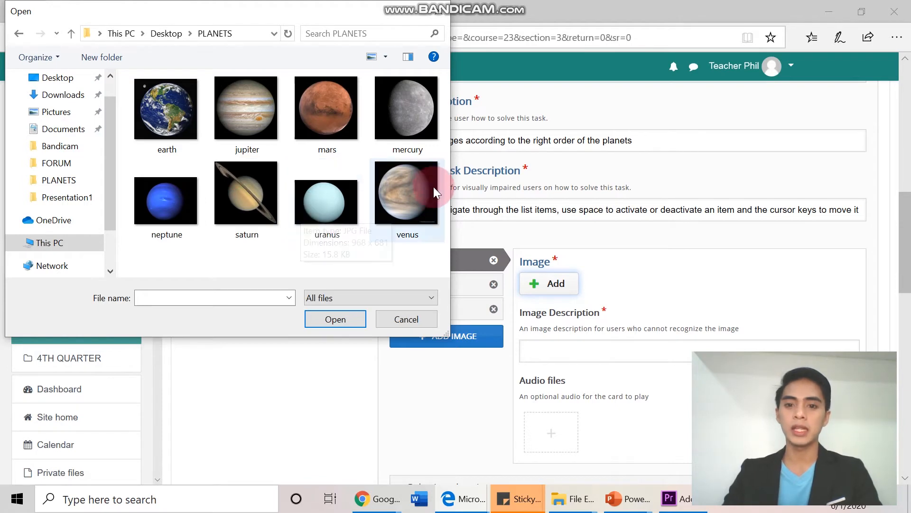
pyautogui.click(420, 140)
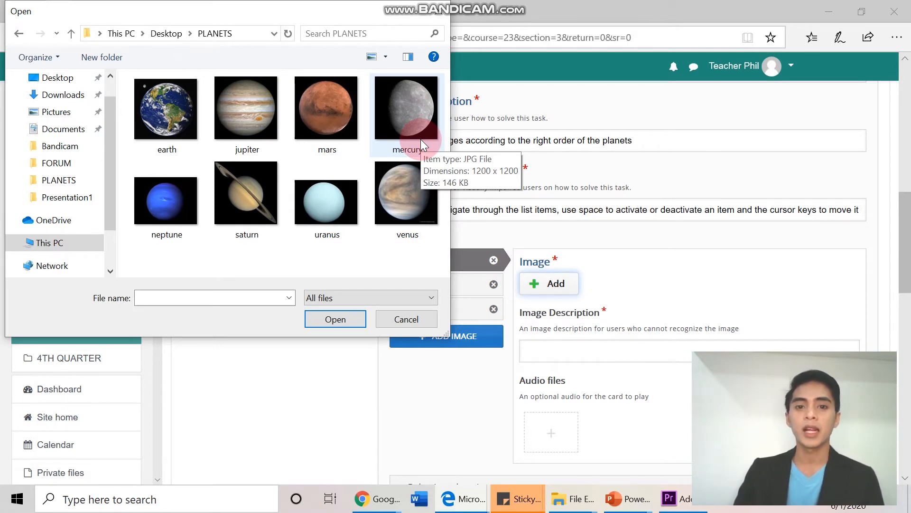
pyautogui.click(421, 138)
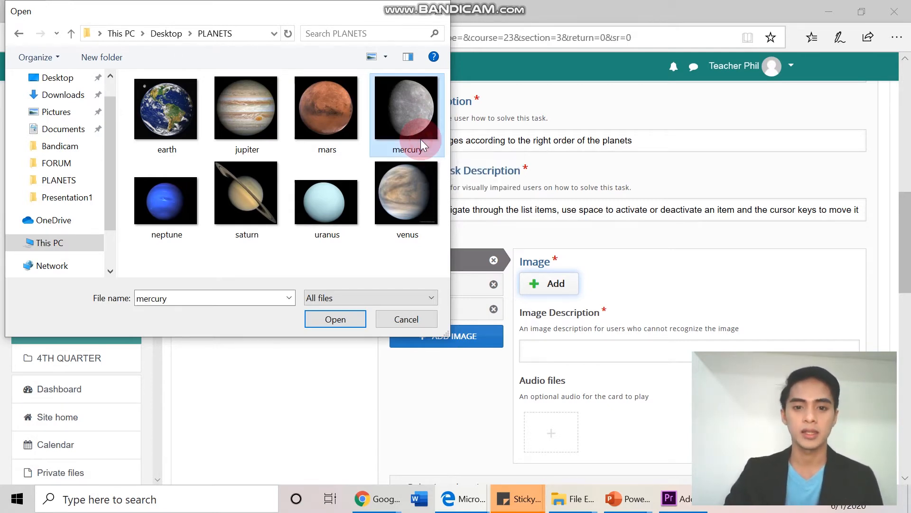
pyautogui.click(345, 319)
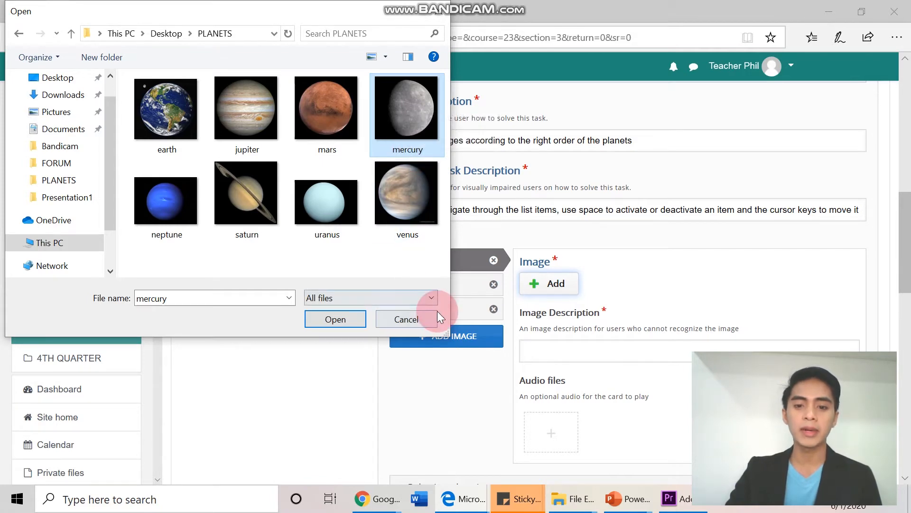
pyautogui.click(428, 318)
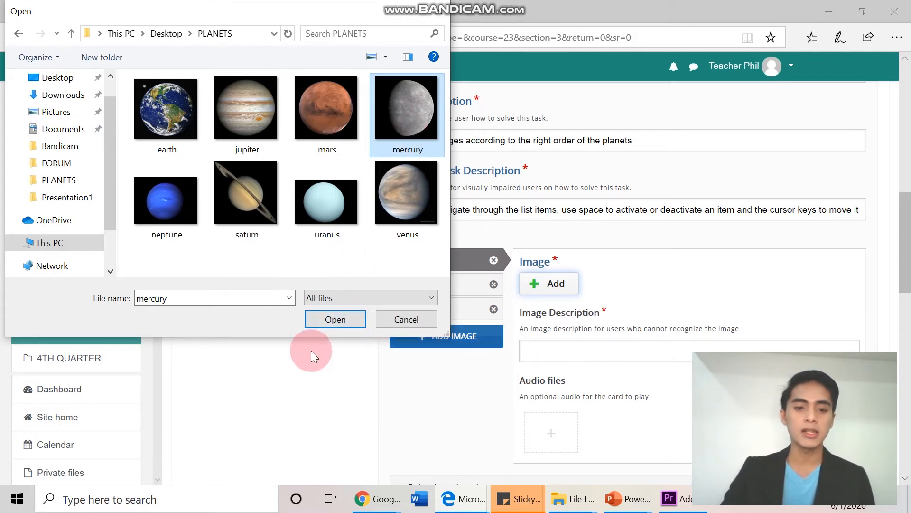
pyautogui.click(340, 323)
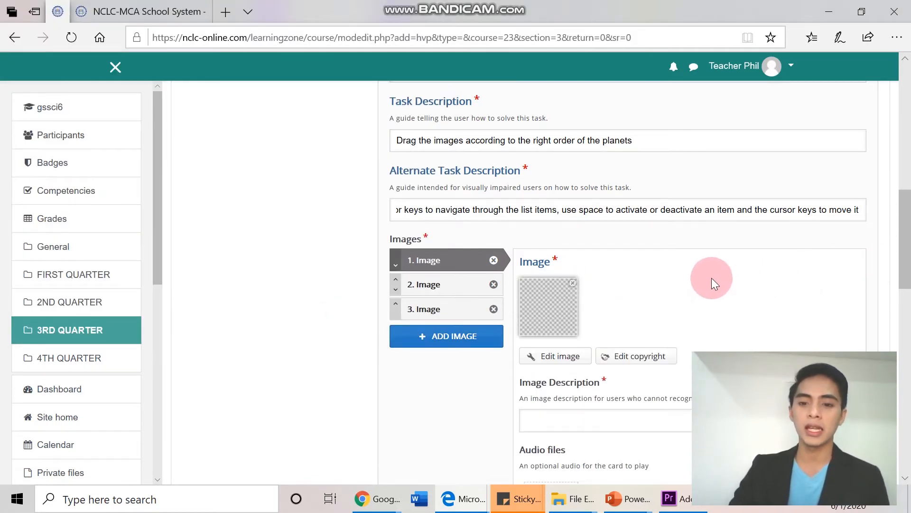
# Step: Enter "Mercury" as the image description of the first image
pyautogui.scroll(-3, 711, 277)
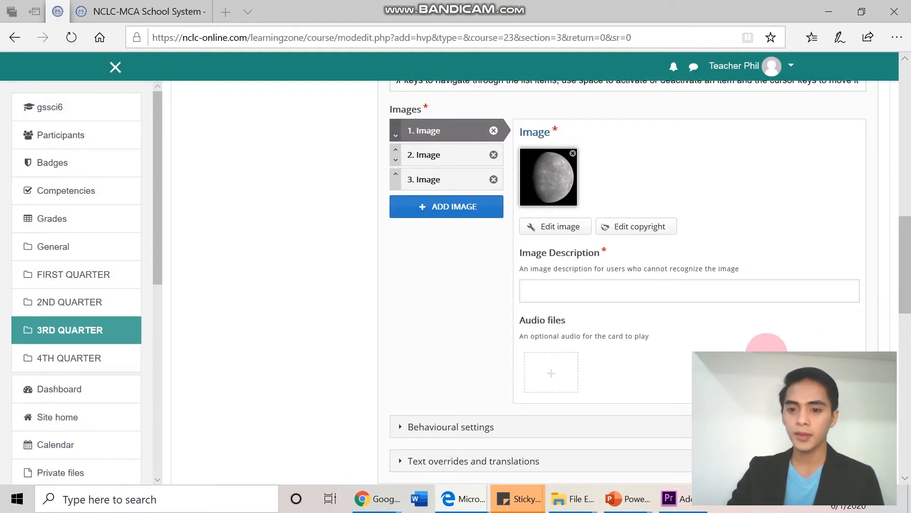
pyautogui.scroll(-1, 579, 289)
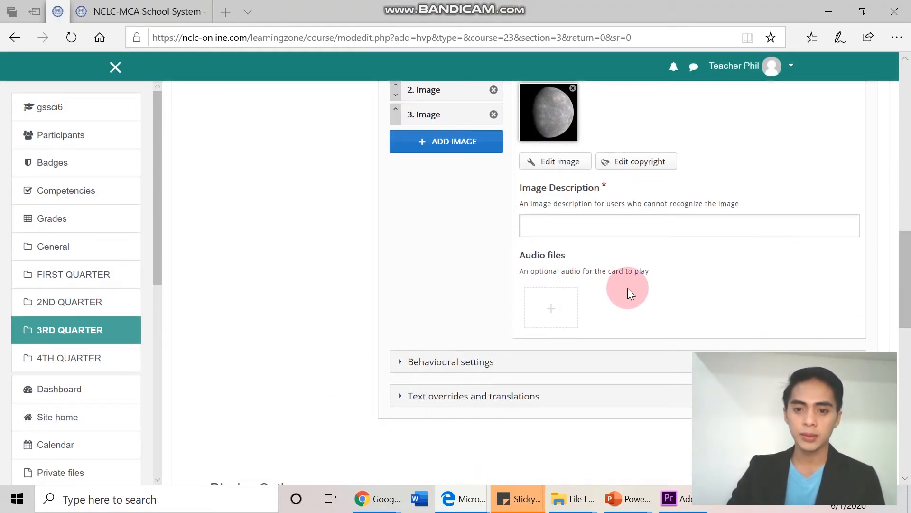
pyautogui.scroll(-1, 763, 287)
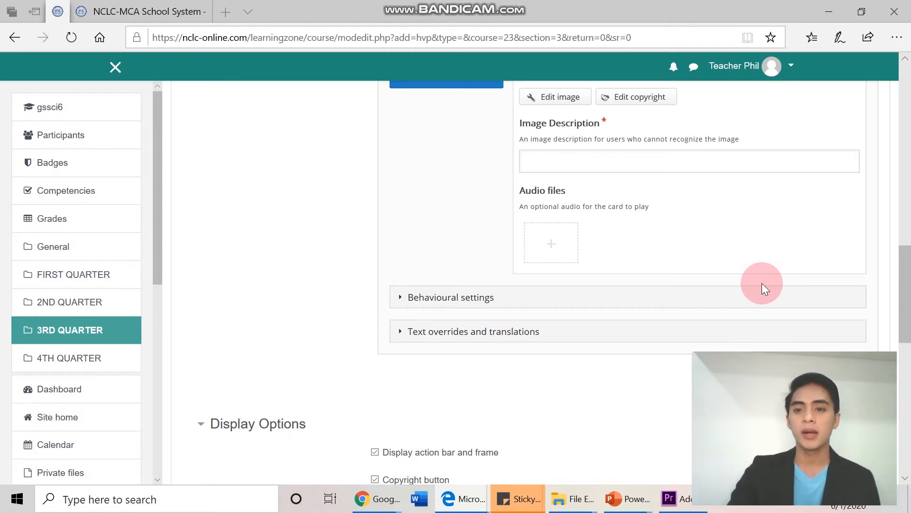
pyautogui.moveTo(901, 299); pyautogui.dragTo(905, 283)
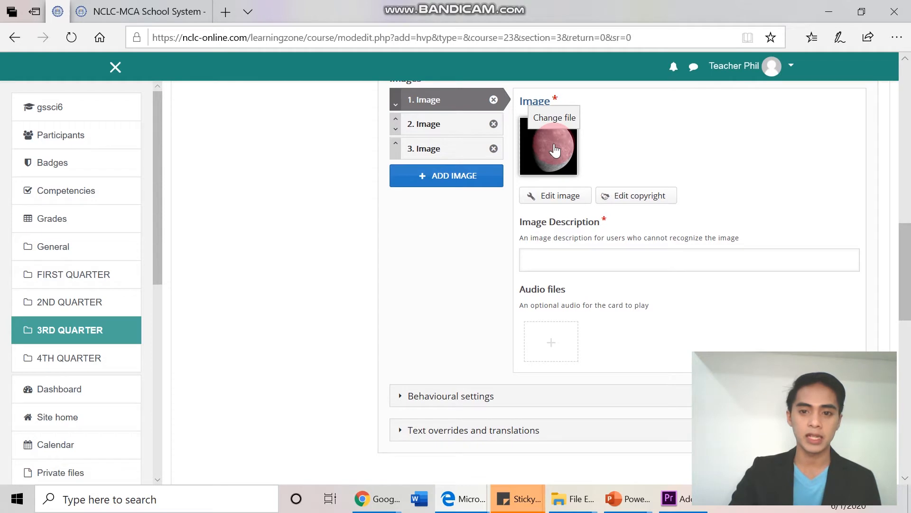
pyautogui.scroll(-2, 636, 272)
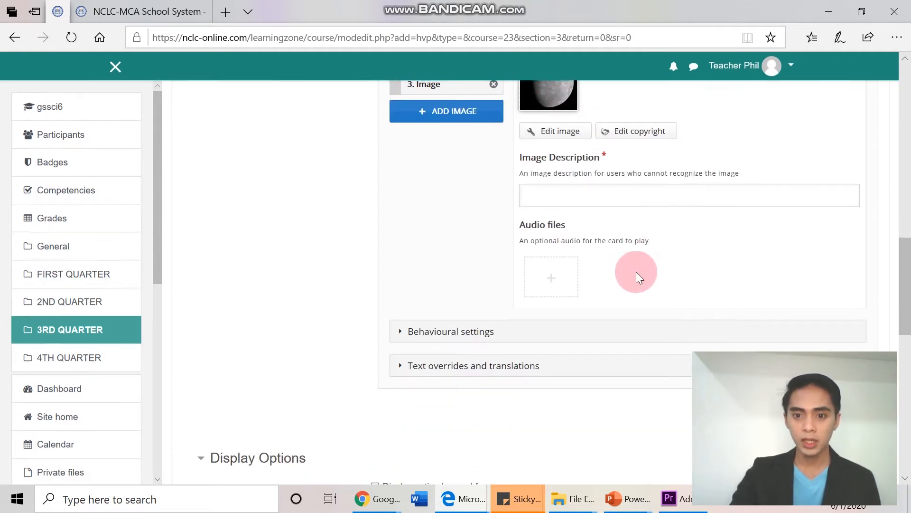
pyautogui.click(588, 201)
pyautogui.write('Mercury')
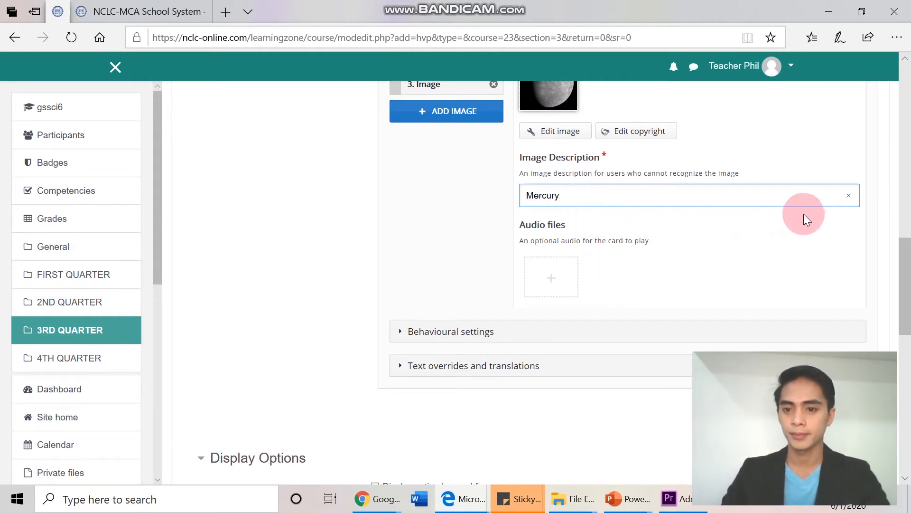
pyautogui.scroll(-1, 593, 245)
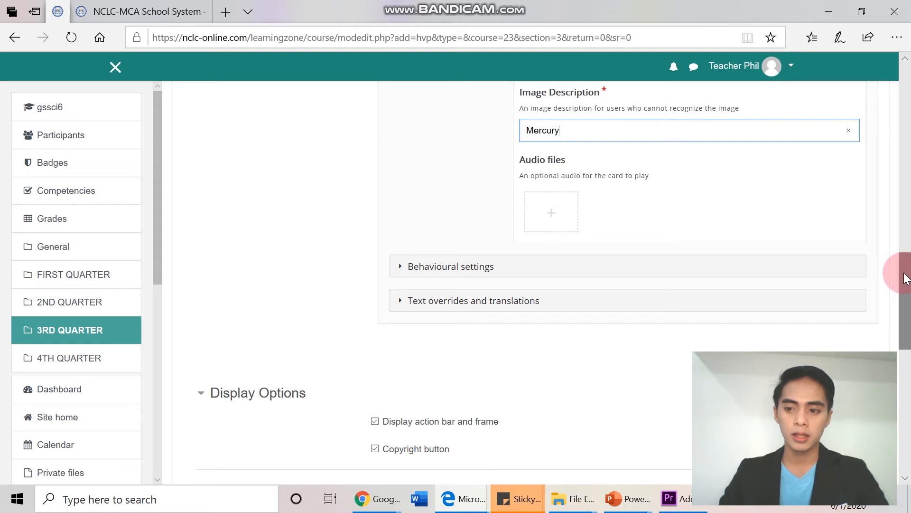
# Step: Upload the venus picture from the PLANETS folder to the second image entry
pyautogui.moveTo(905, 278); pyautogui.dragTo(908, 226)
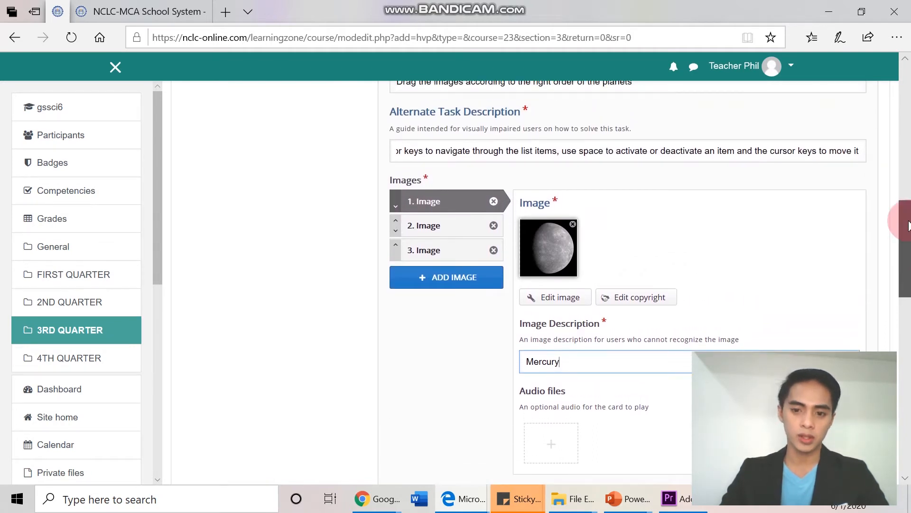
pyautogui.scroll(-1, 908, 224)
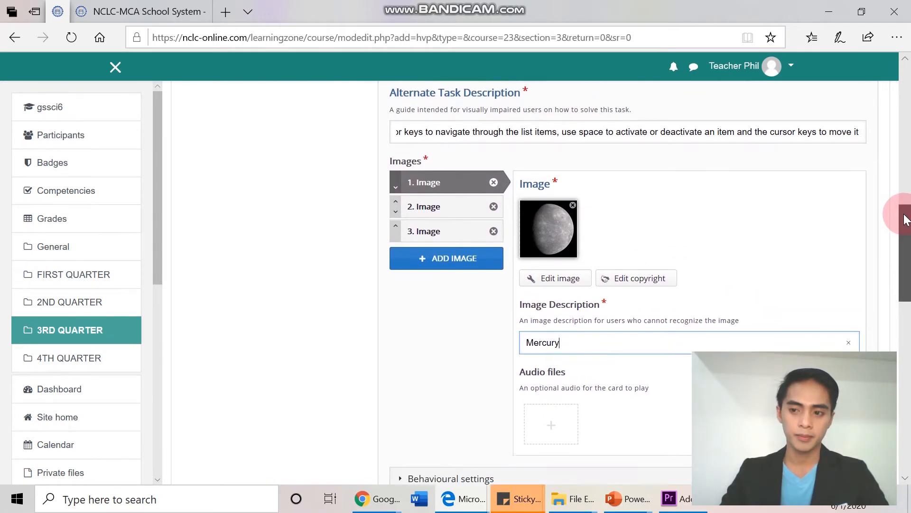
pyautogui.moveTo(907, 223)
pyautogui.mouseDown()
pyautogui.moveTo(909, 264)
pyautogui.moveTo(908, 184)
pyautogui.moveTo(908, 224)
pyautogui.mouseUp()
pyautogui.click(906, 476)
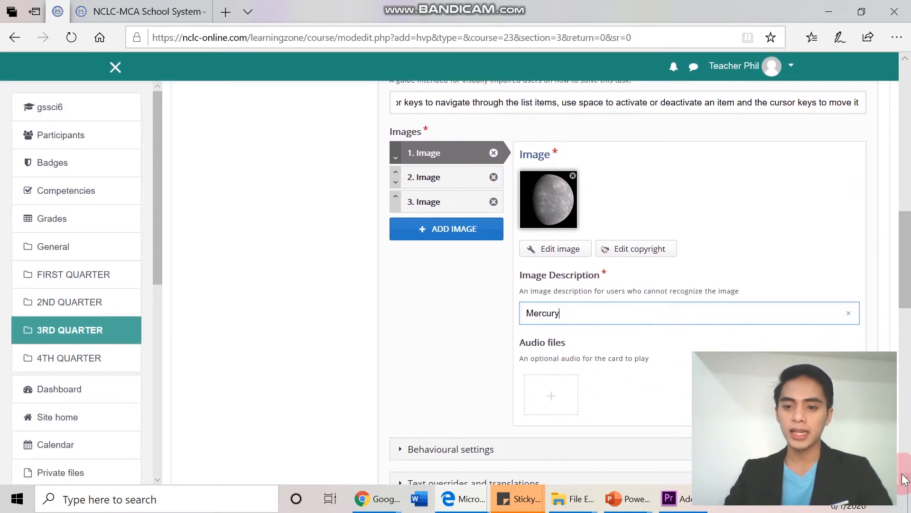
pyautogui.click(607, 335)
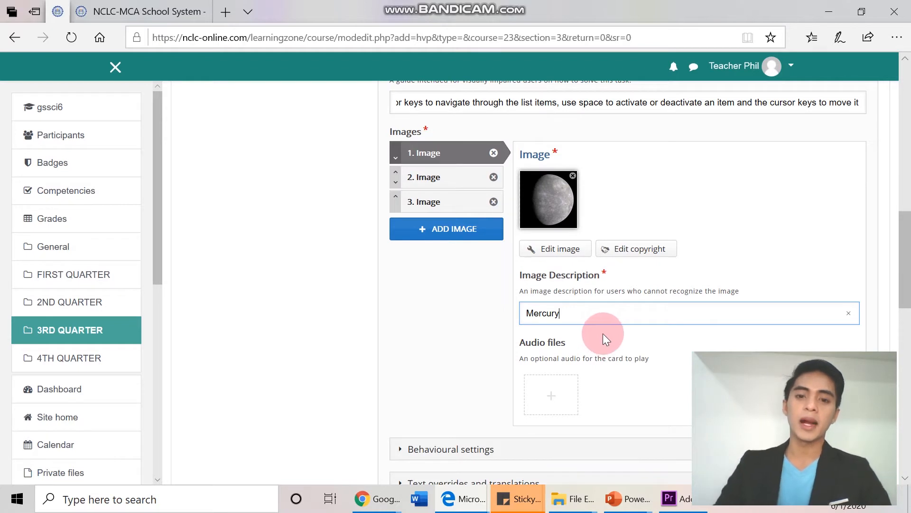
pyautogui.click(468, 183)
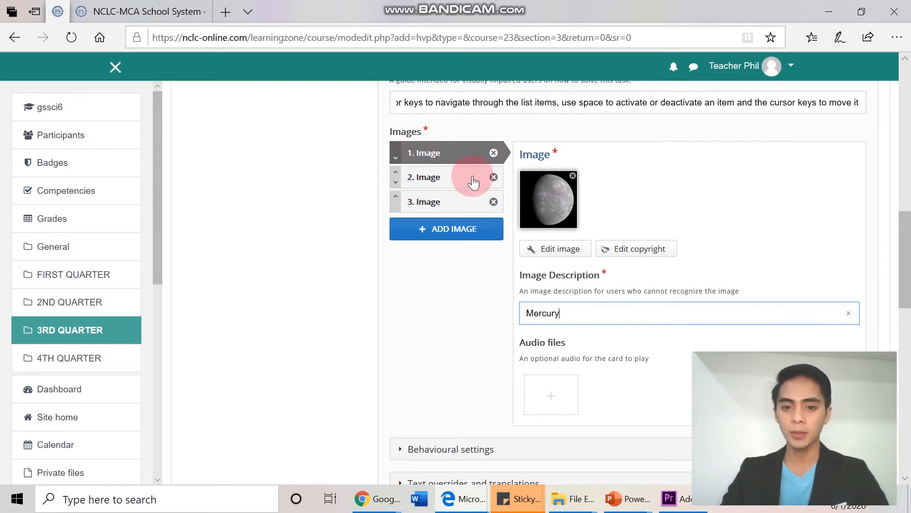
pyautogui.click(426, 181)
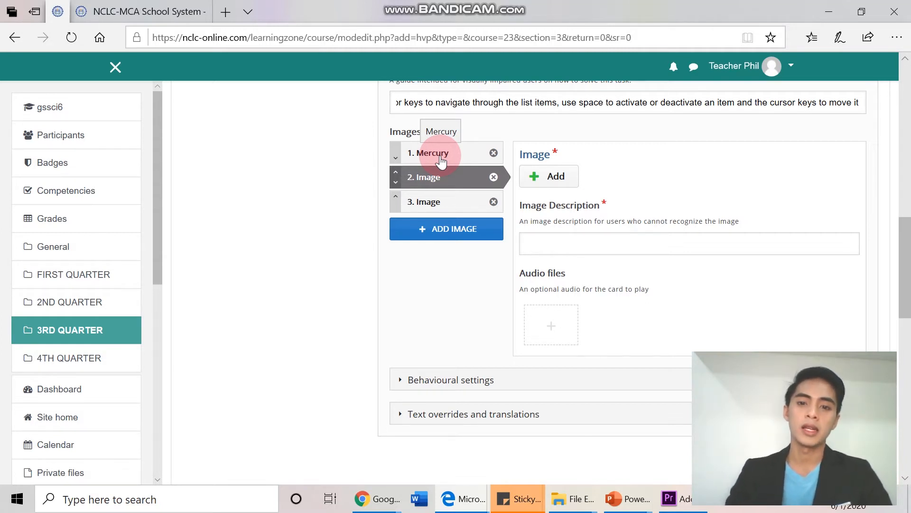
pyautogui.click(446, 178)
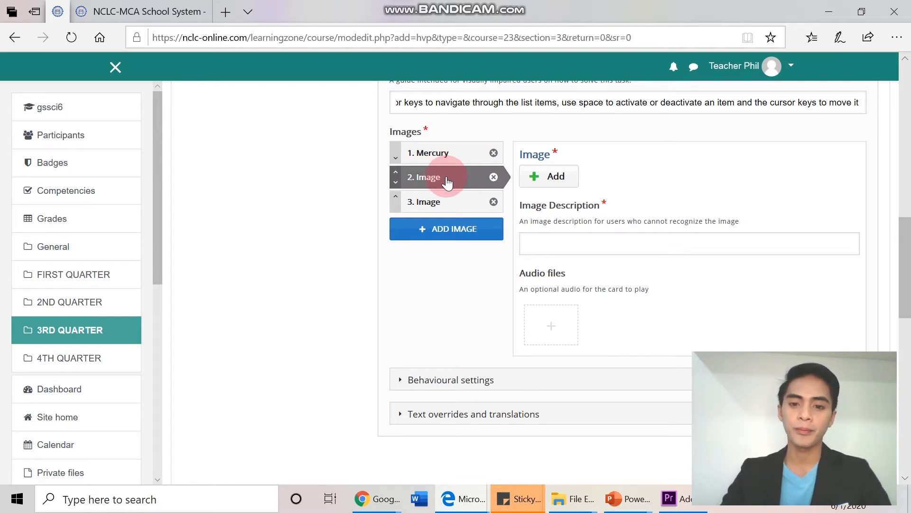
pyautogui.click(561, 178)
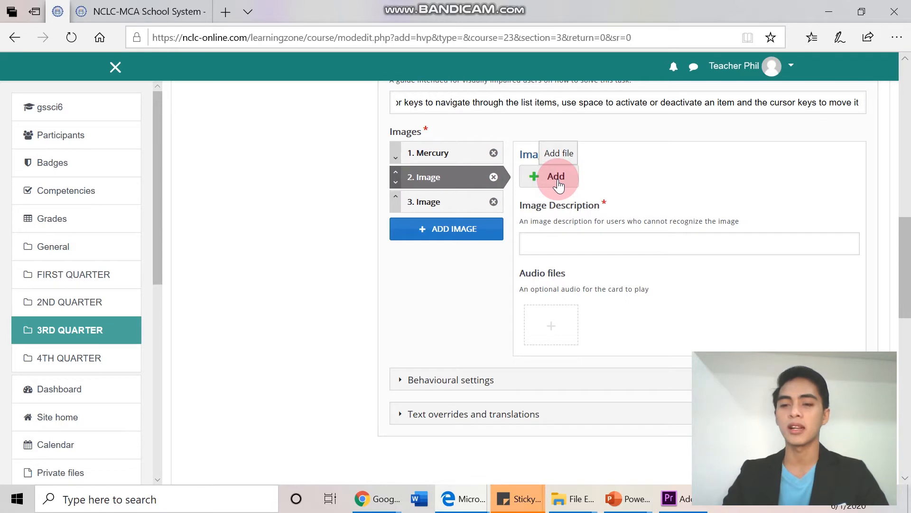
pyautogui.click(558, 183)
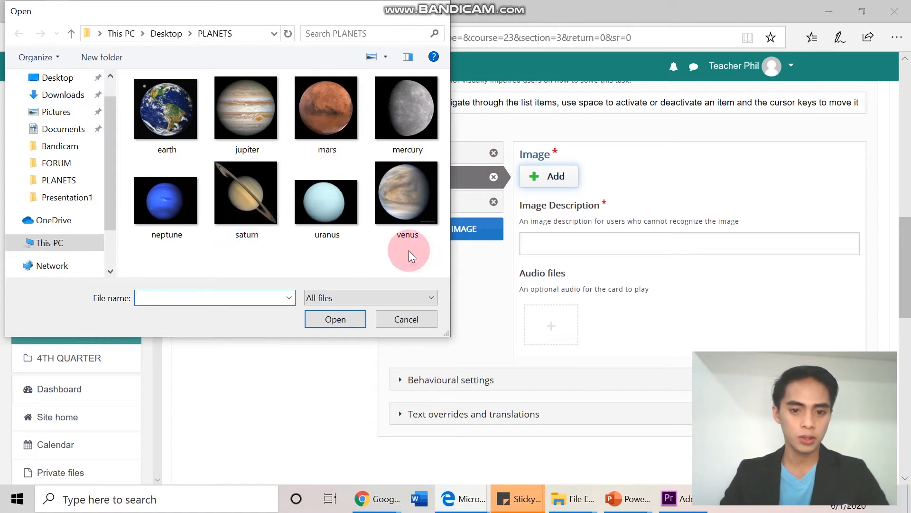
pyautogui.click(405, 202)
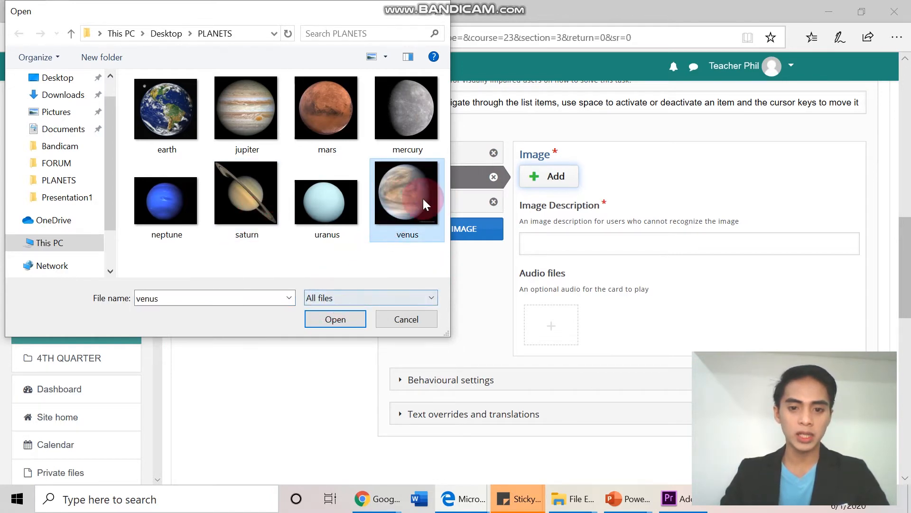
pyautogui.click(316, 320)
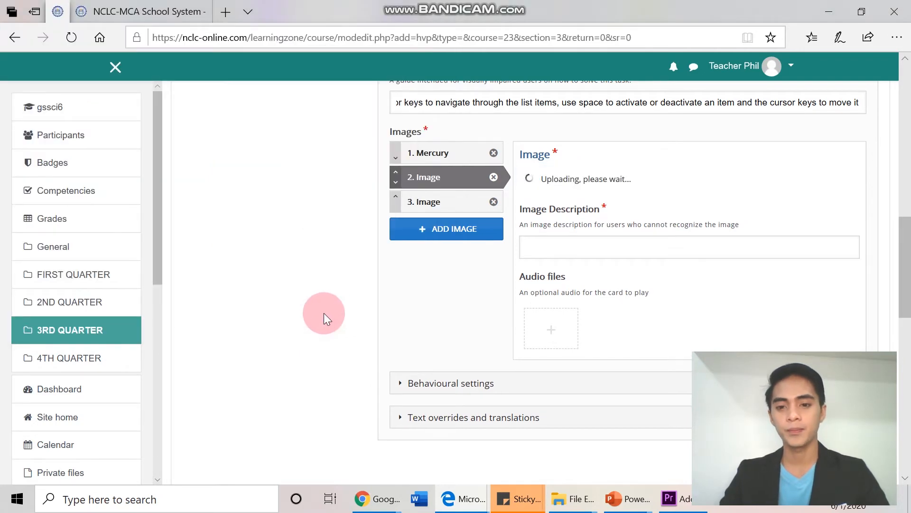
# Step: Enter "Venus" as the image description of the second image
pyautogui.click(593, 253)
pyautogui.click(758, 274)
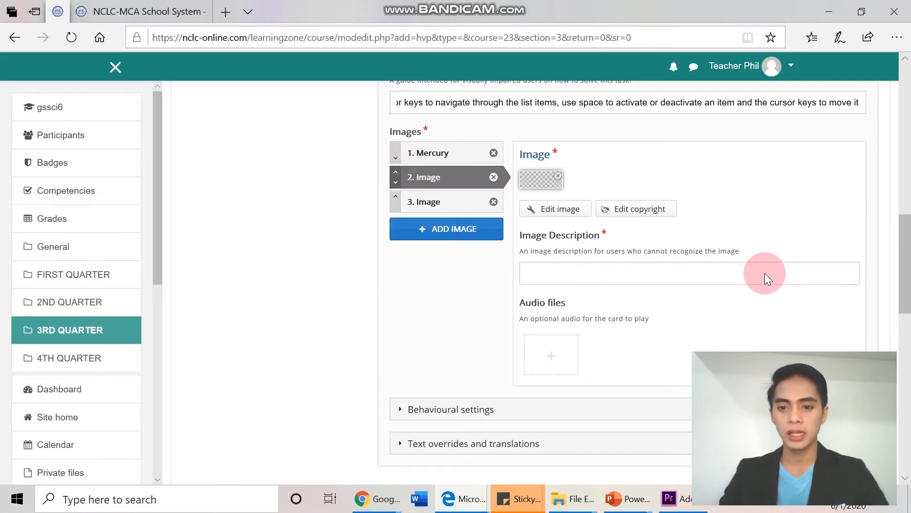
pyautogui.scroll(-1, 764, 272)
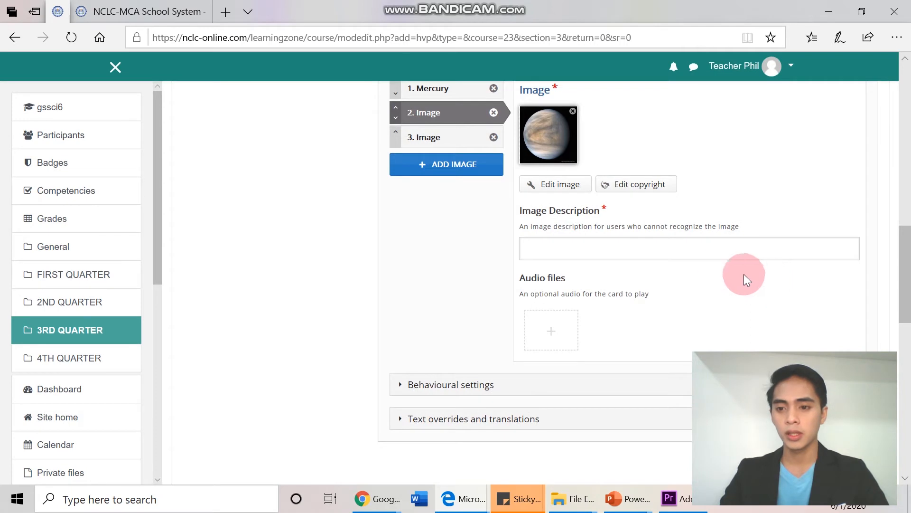
pyautogui.click(605, 244)
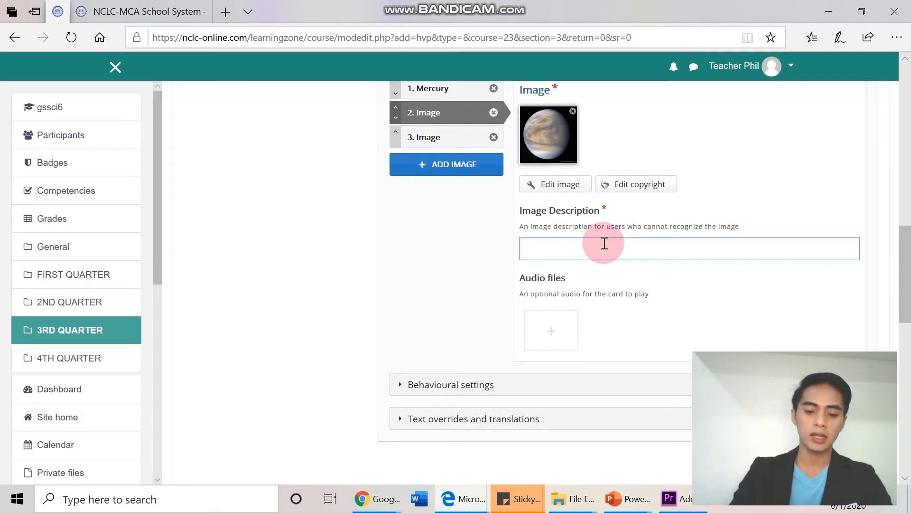
pyautogui.write('Venus')
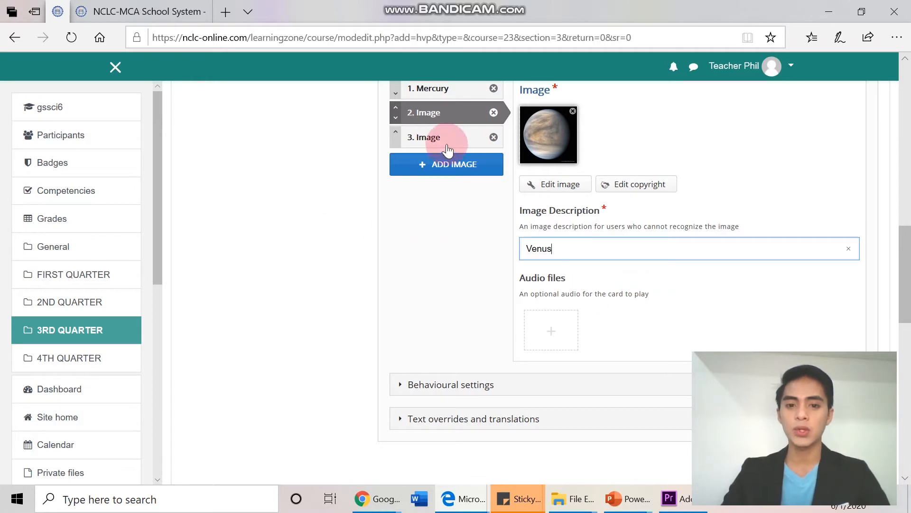
# Step: Upload the earth picture from the PLANETS folder to the third image entry and describe it as "Earth"
pyautogui.click(431, 140)
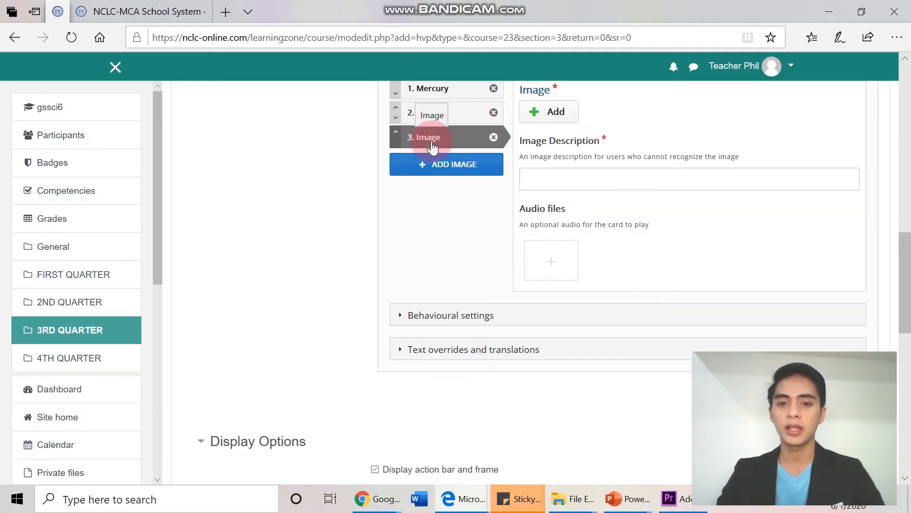
pyautogui.scroll(1, 560, 190)
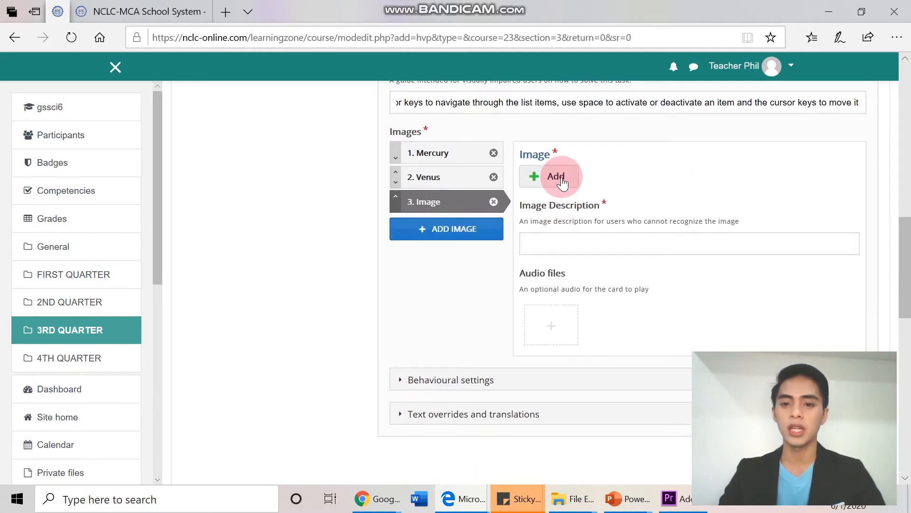
pyautogui.click(561, 180)
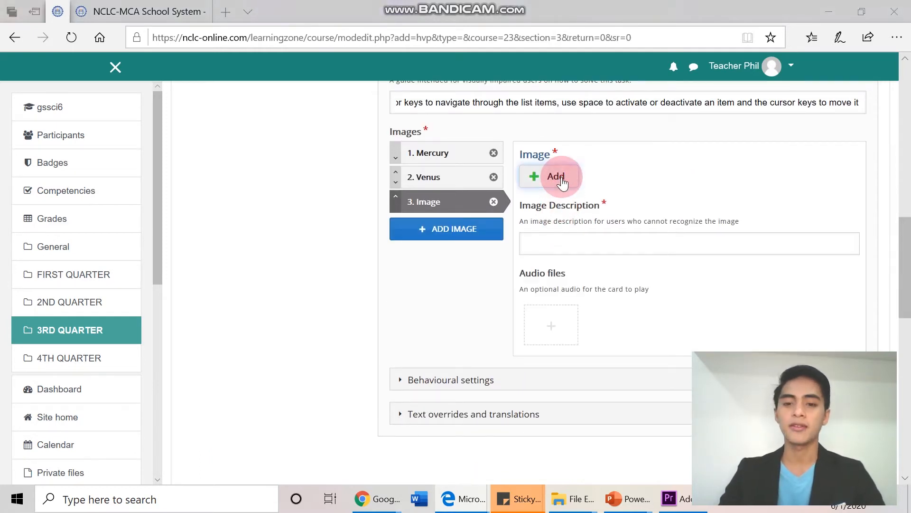
pyautogui.click(161, 130)
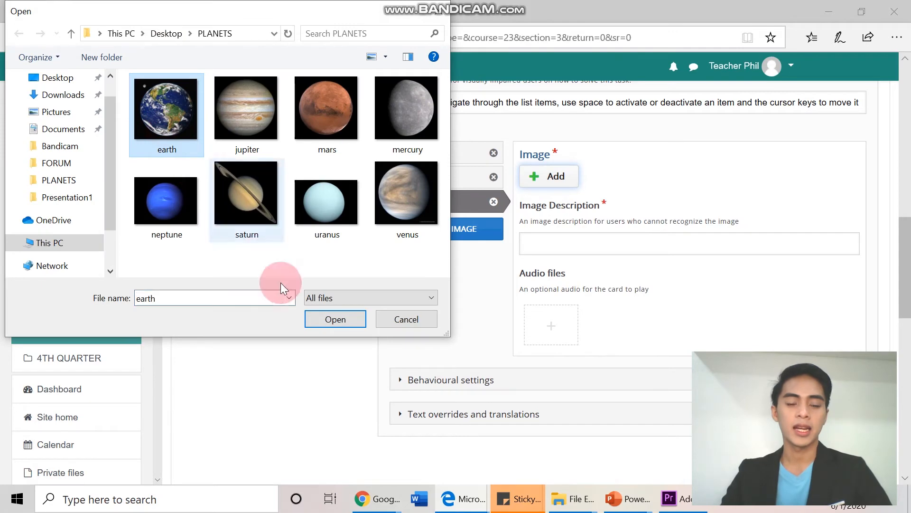
pyautogui.click(351, 322)
pyautogui.click(590, 256)
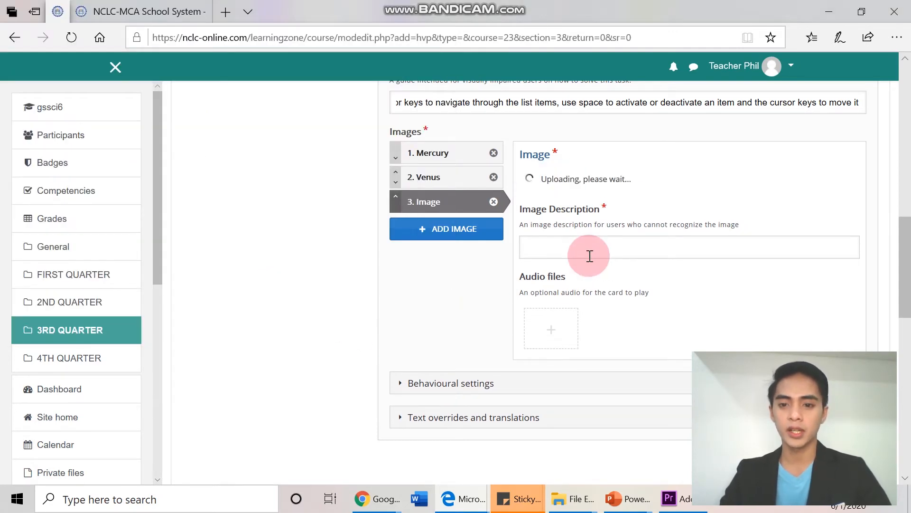
pyautogui.click(632, 307)
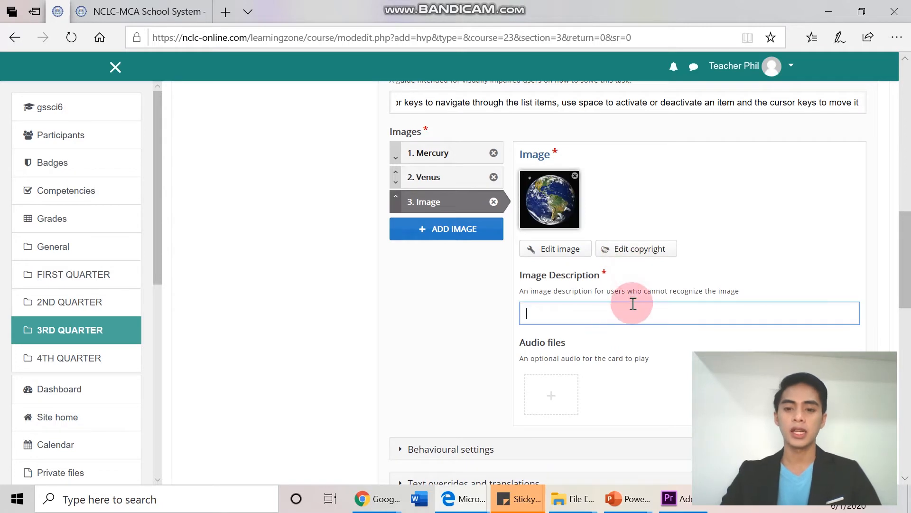
pyautogui.write('Earth')
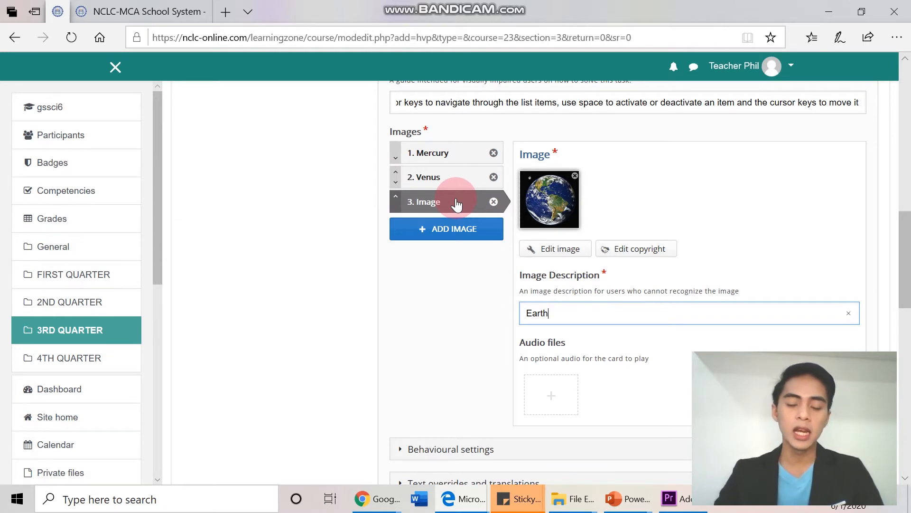
# Step: Add a fourth image entry with the mars picture from the PLANETS folder and the image description "Mars"
pyautogui.click(461, 229)
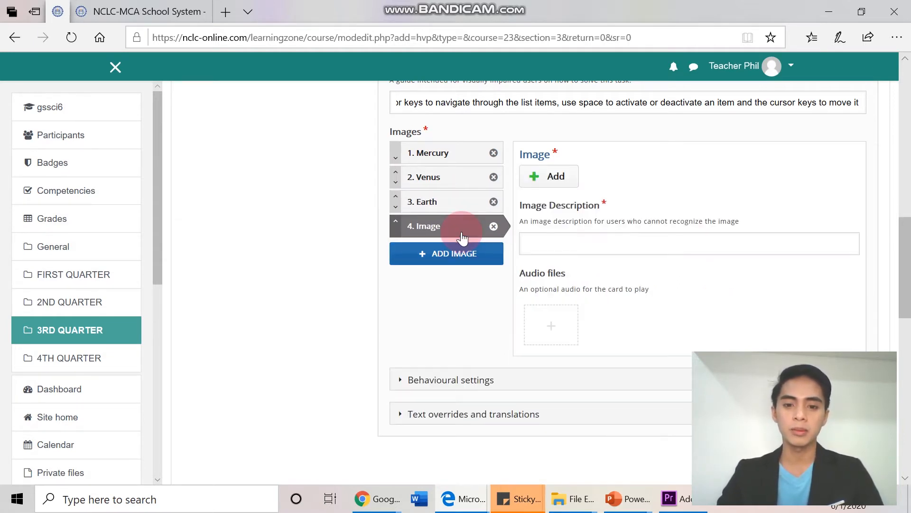
pyautogui.click(548, 187)
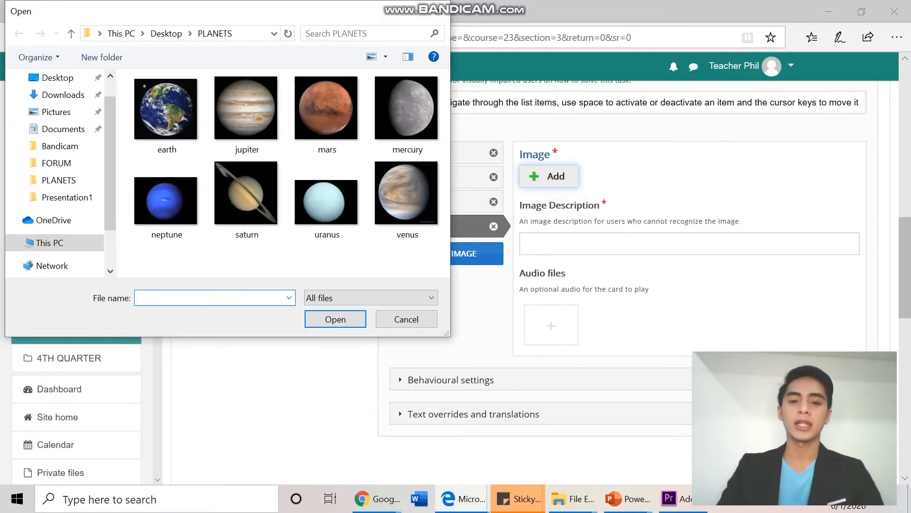
pyautogui.click(332, 126)
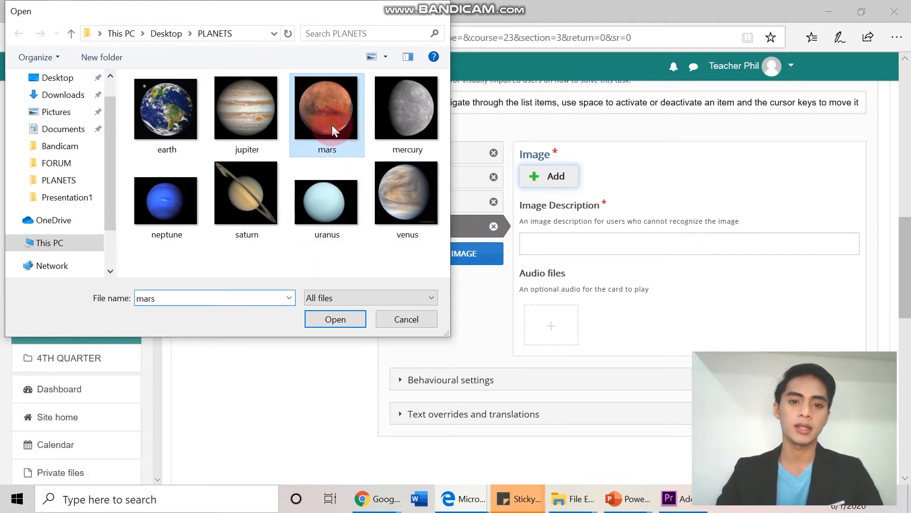
pyautogui.click(335, 319)
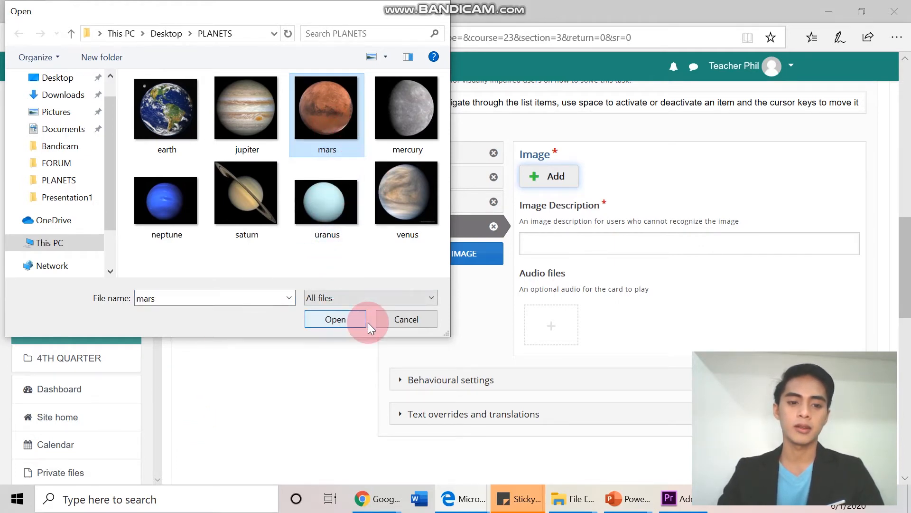
pyautogui.click(354, 322)
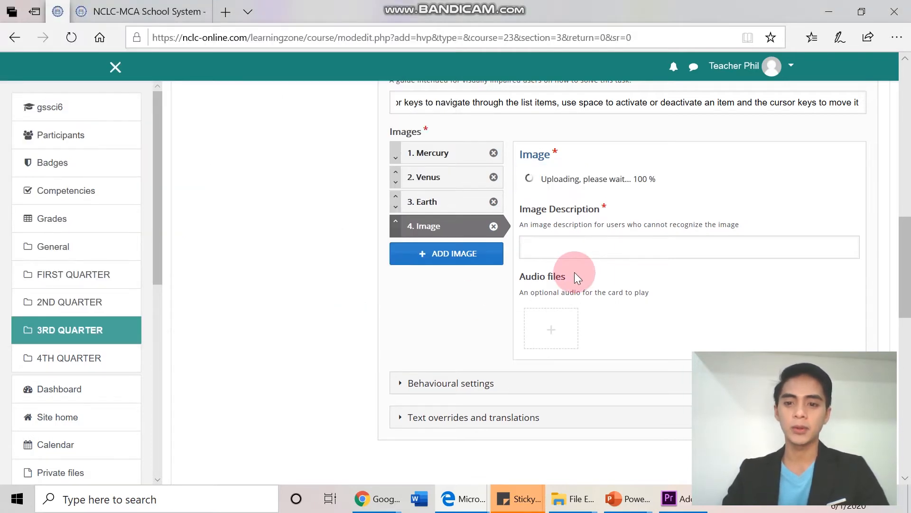
pyautogui.click(581, 312)
pyautogui.write('Mars')
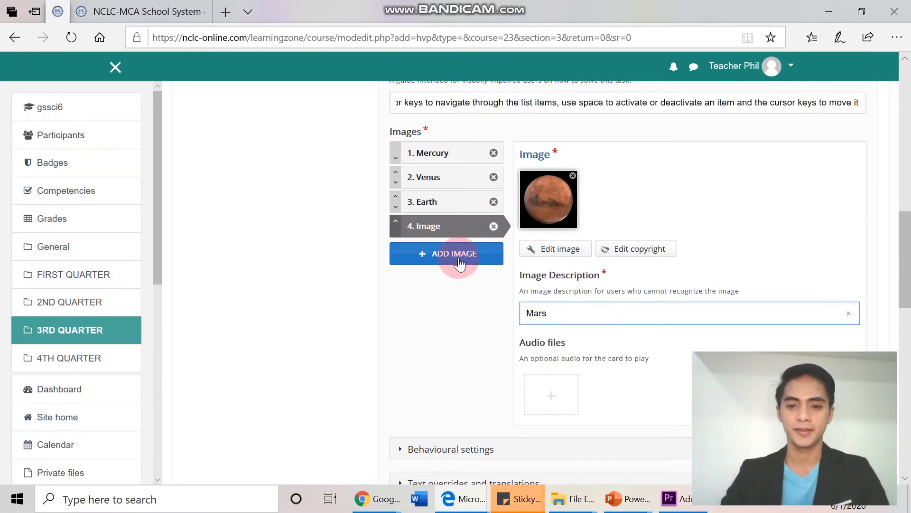
# Step: Add a fifth image entry with the jupiter picture from the PLANETS folder and the image description "Jupiter"
pyautogui.click(459, 263)
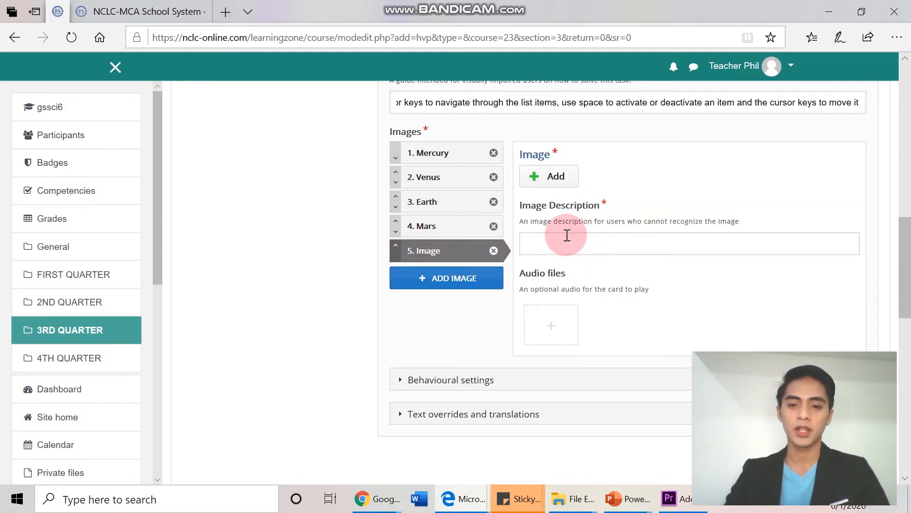
pyautogui.click(559, 186)
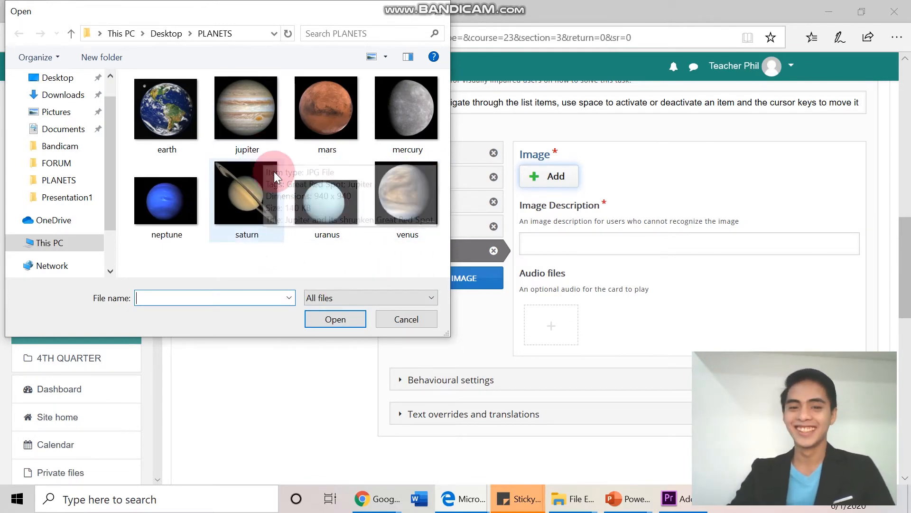
pyautogui.click(262, 141)
pyautogui.click(338, 318)
pyautogui.moveTo(513, 240); pyautogui.dragTo(566, 243)
pyautogui.click(565, 244)
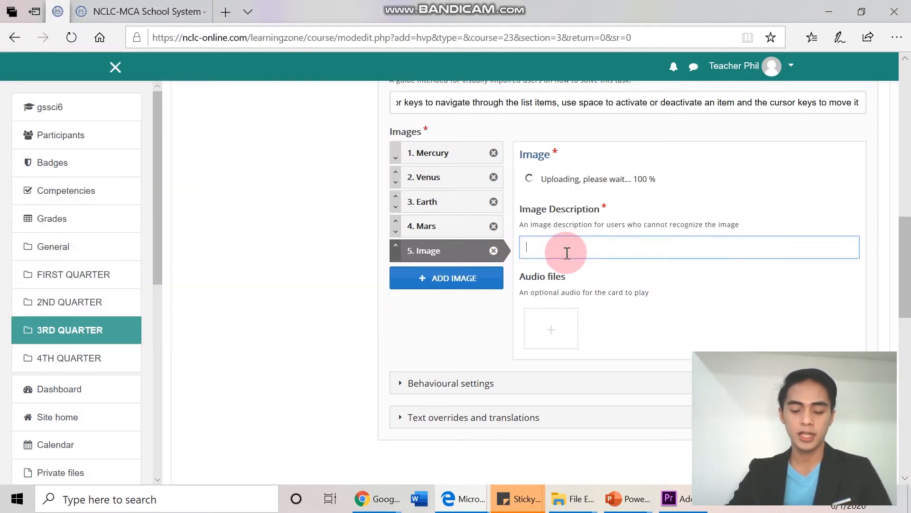
pyautogui.write('Juo')
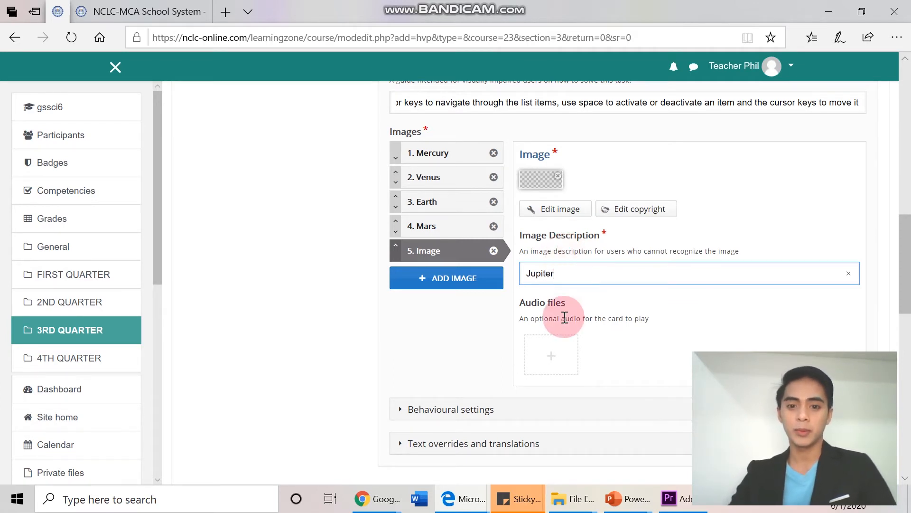
# Step: Add a sixth image entry with the saturn picture from the PLANETS folder and the image description "Saturn"
pyautogui.click(469, 285)
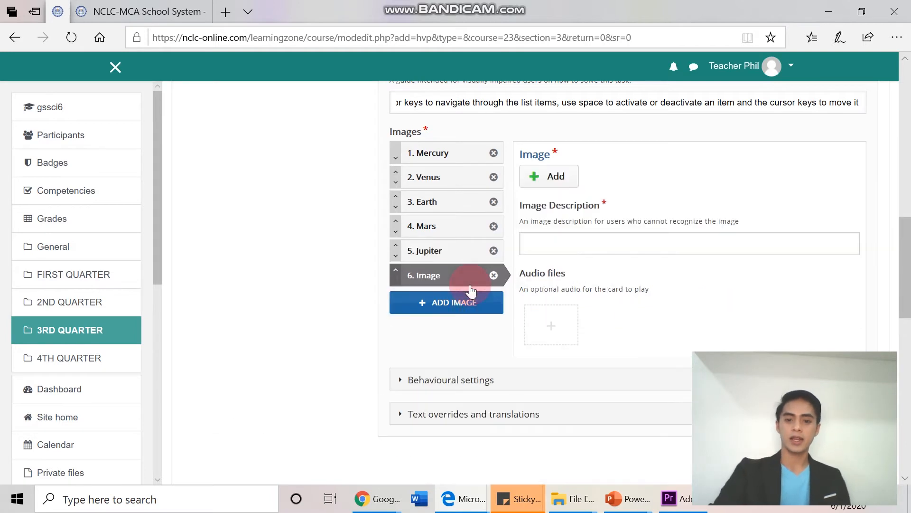
pyautogui.click(553, 179)
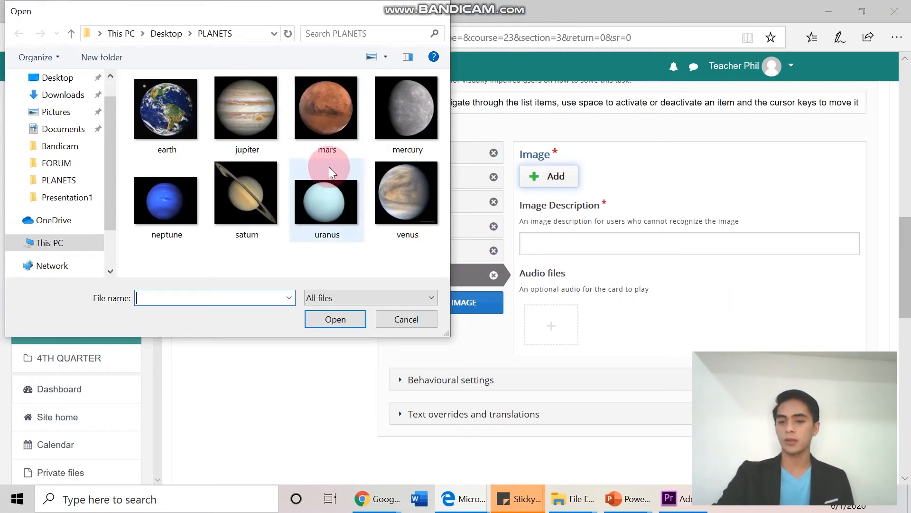
pyautogui.click(247, 229)
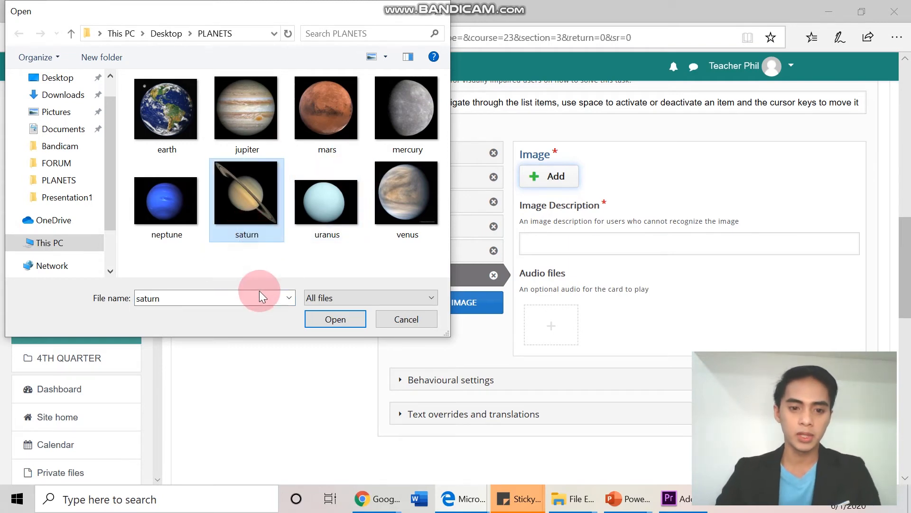
pyautogui.click(319, 329)
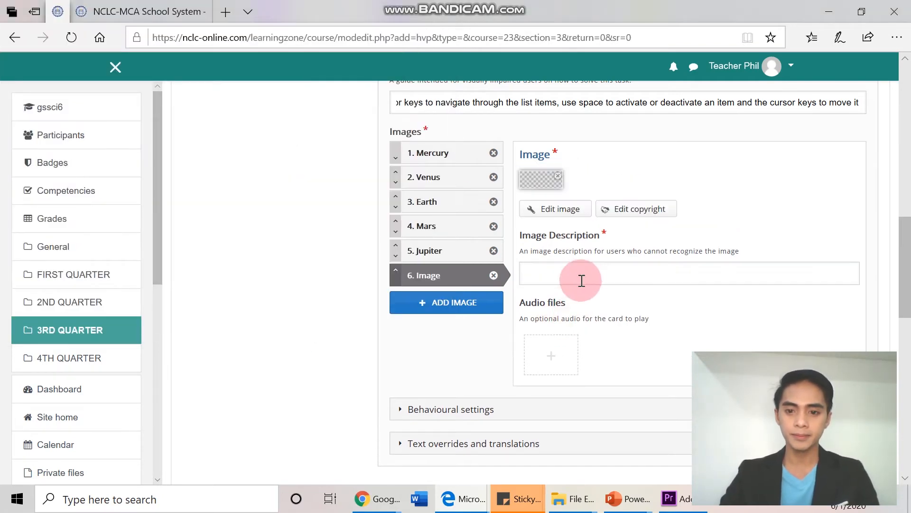
pyautogui.click(601, 312)
pyautogui.write('S')
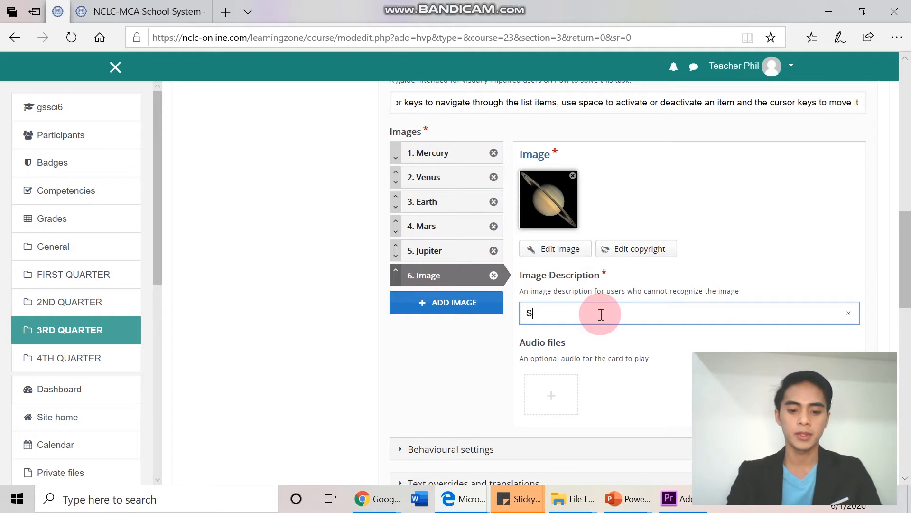
pyautogui.write('aturn')
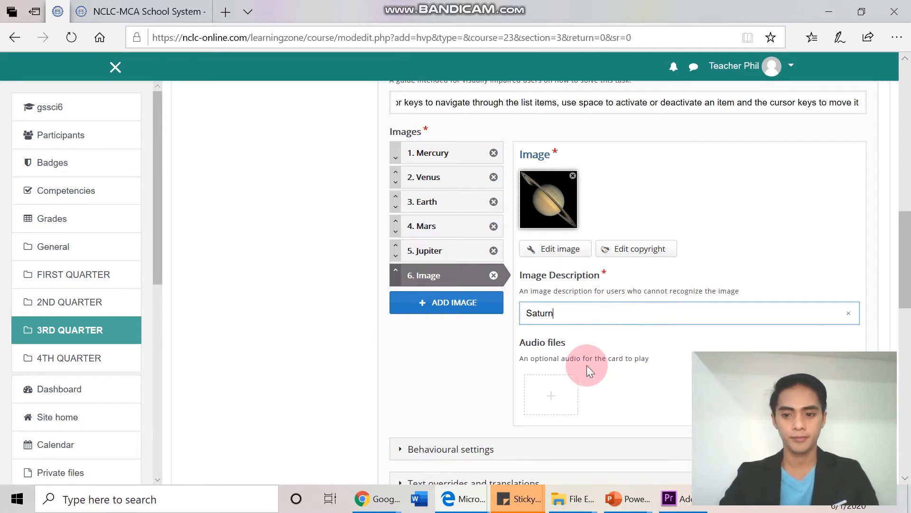
# Step: Add a seventh image entry with the uranus picture from the PLANETS folder and the image description "Uranus"
pyautogui.click(470, 305)
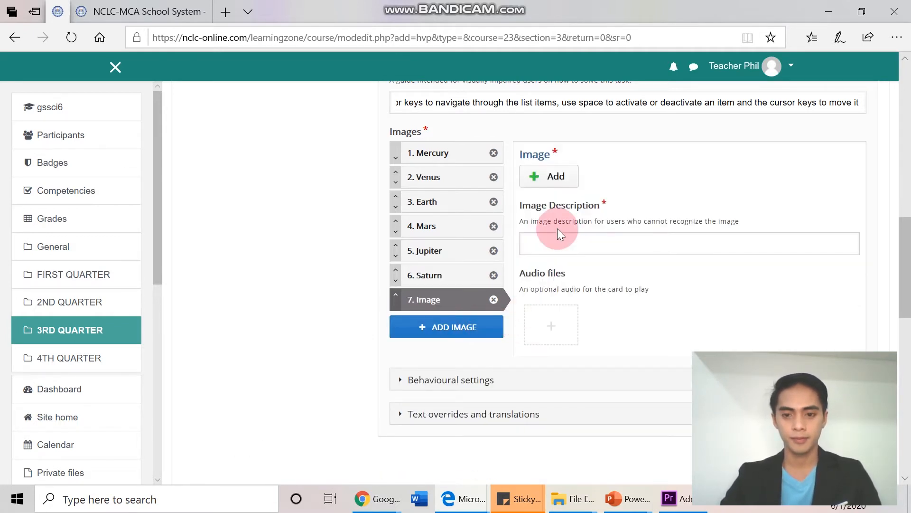
pyautogui.click(562, 183)
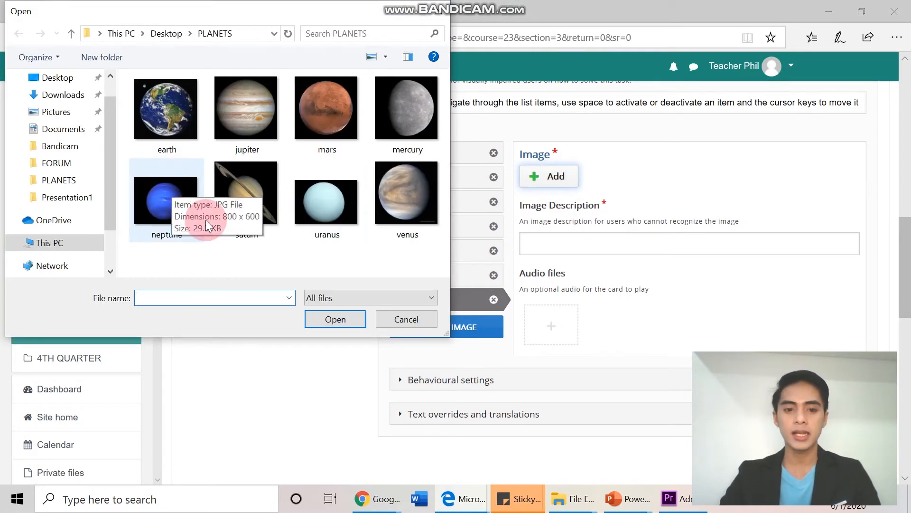
pyautogui.click(320, 216)
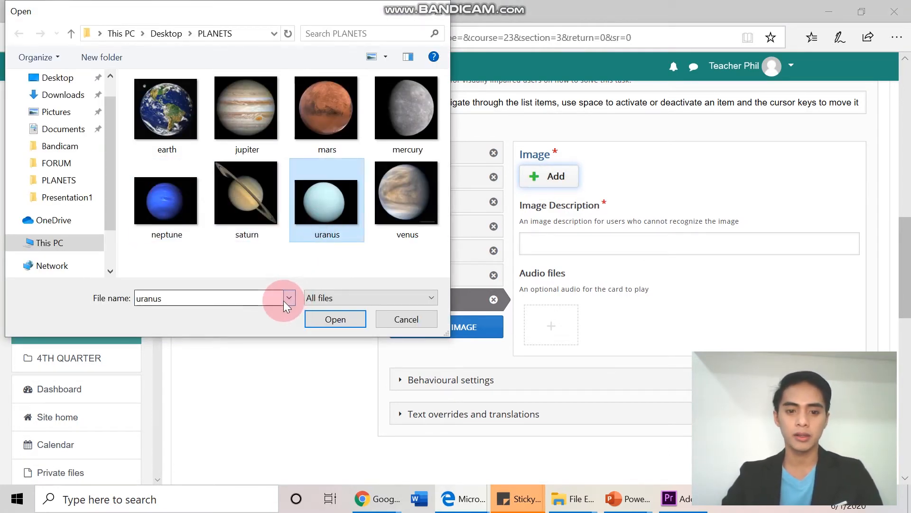
pyautogui.click(346, 321)
pyautogui.click(607, 258)
pyautogui.write('Uranus')
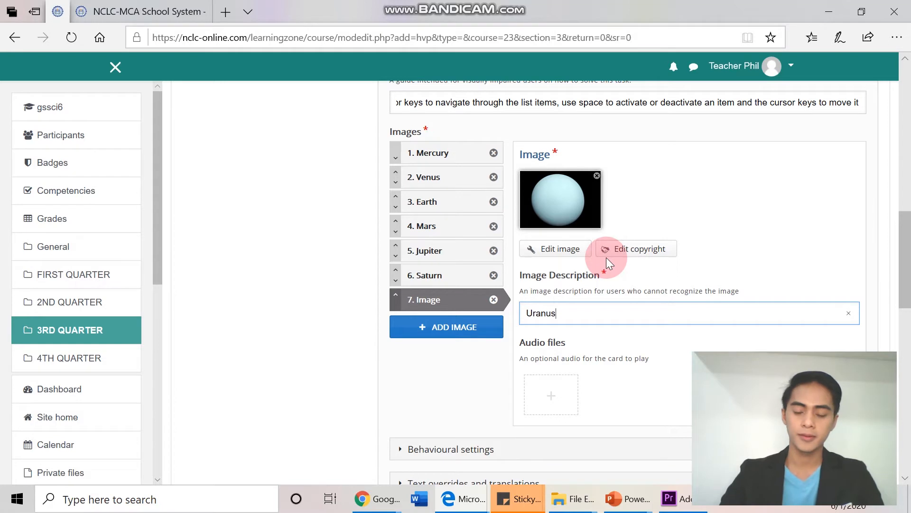
# Step: Add an eighth image entry with the neptune picture from the PLANETS folder and the image description "Neptune"
pyautogui.click(468, 335)
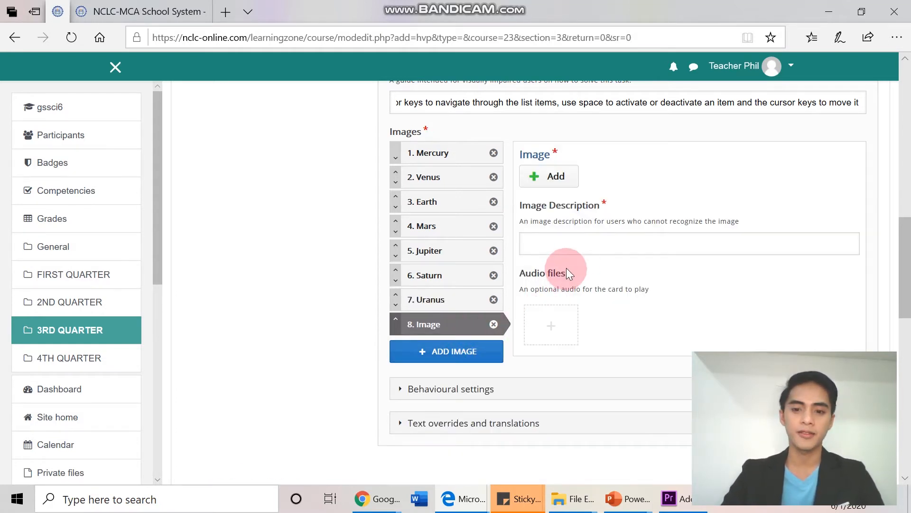
pyautogui.click(565, 178)
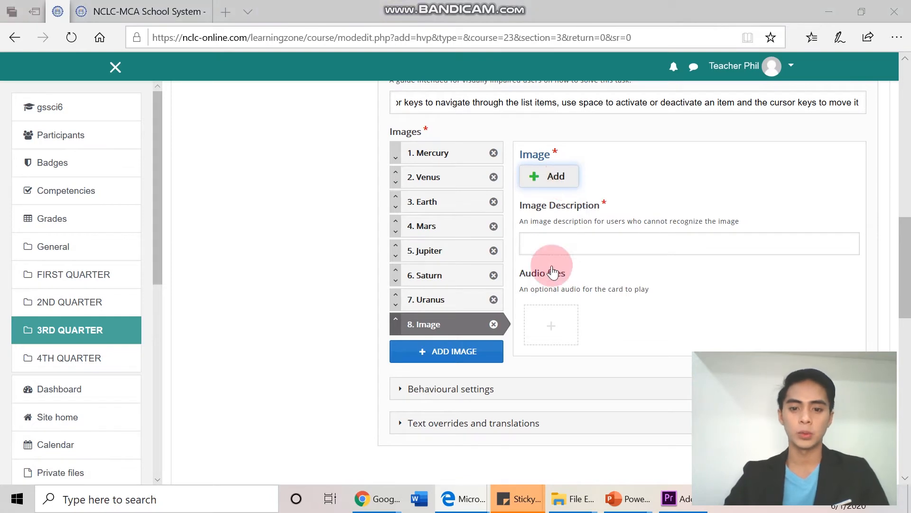
pyautogui.click(180, 199)
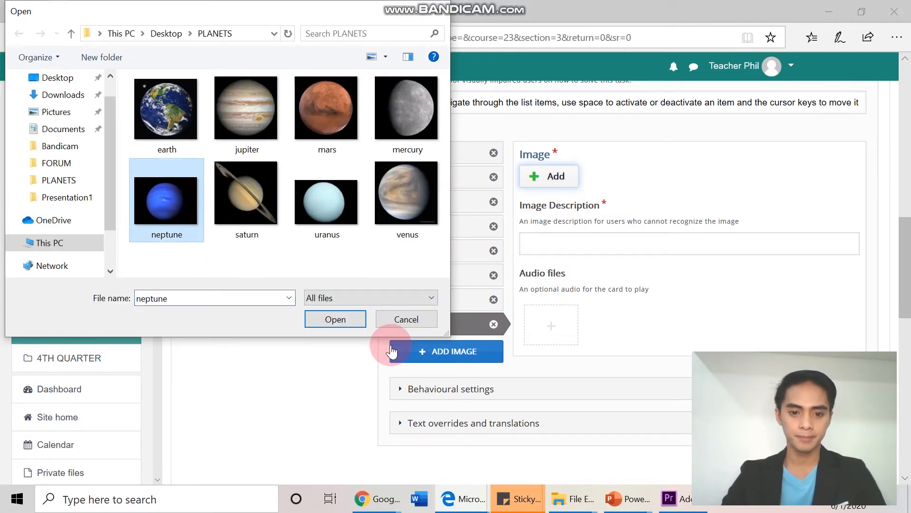
pyautogui.click(335, 319)
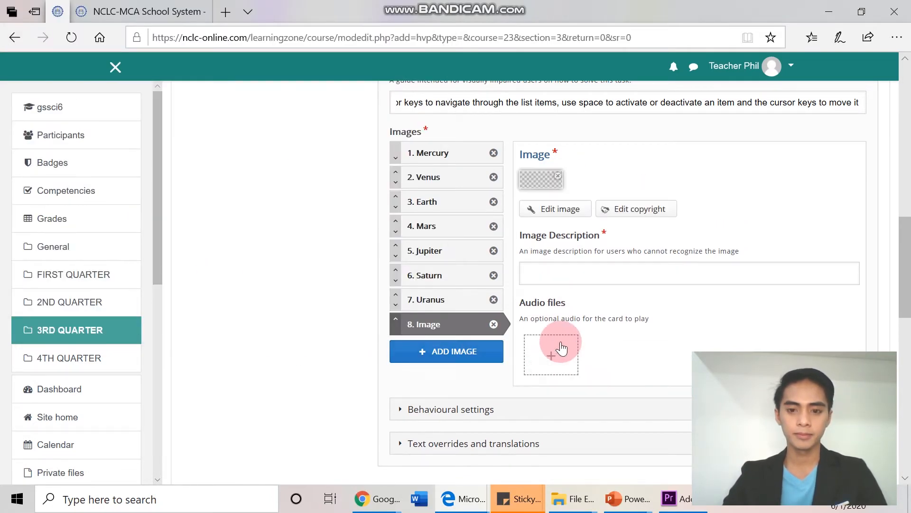
pyautogui.click(583, 315)
pyautogui.write('Neptune')
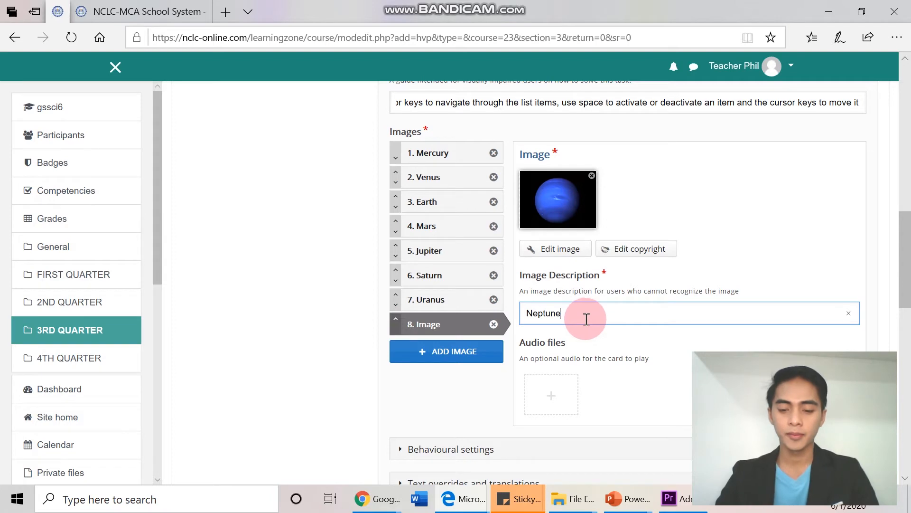
pyautogui.scroll(-3, 584, 316)
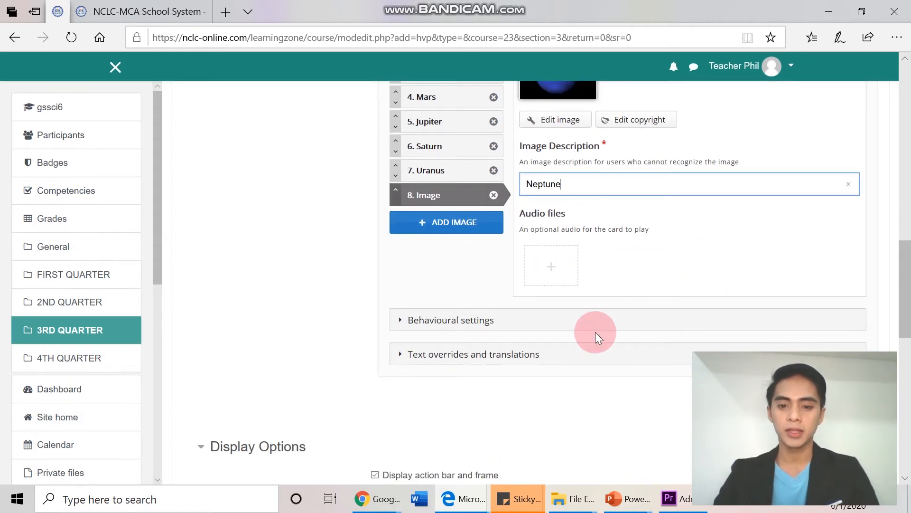
pyautogui.scroll(-1, 724, 363)
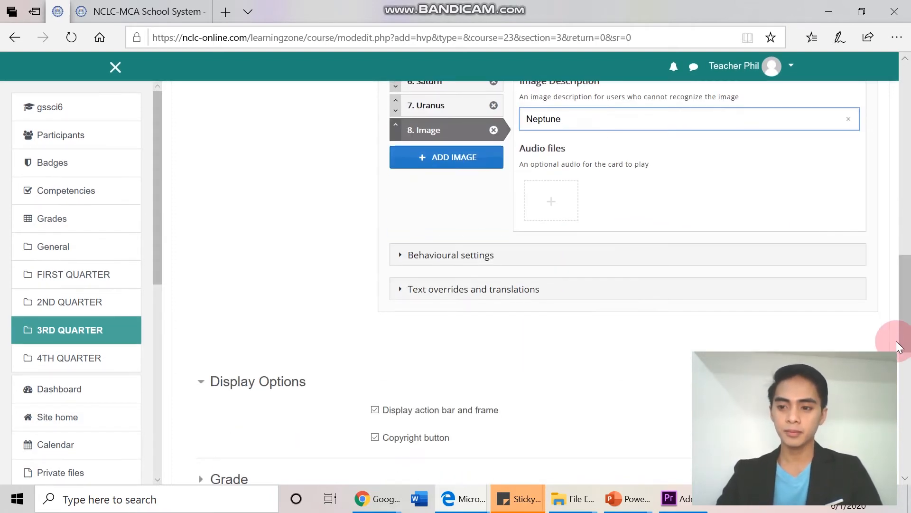
pyautogui.moveTo(906, 337); pyautogui.dragTo(907, 174)
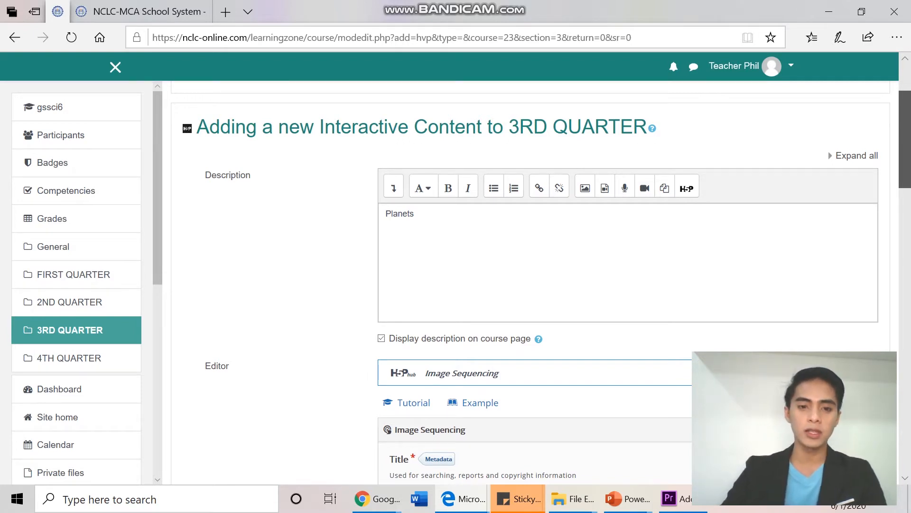
# Step: Review the activity's title, task description and image list, and read the alternate task description back to its beginning
pyautogui.moveTo(907, 136); pyautogui.dragTo(908, 184)
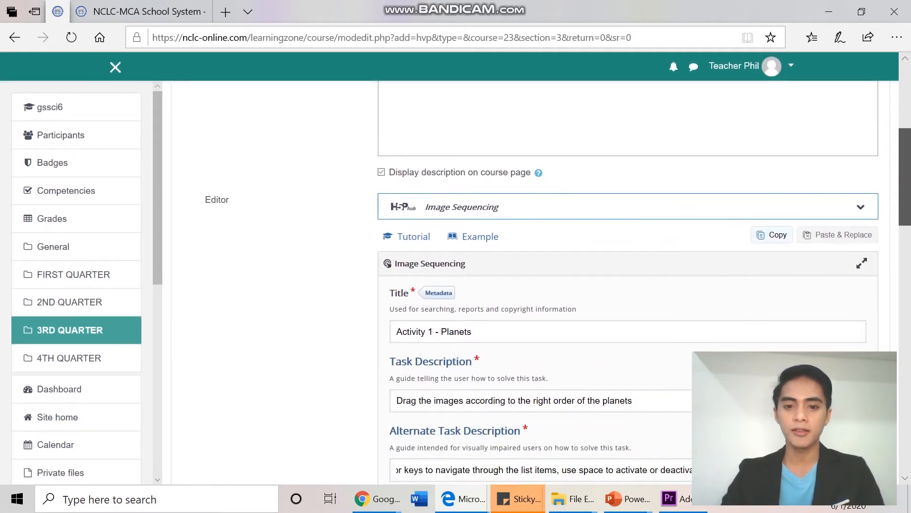
pyautogui.moveTo(908, 184); pyautogui.dragTo(909, 219)
pyautogui.click(500, 183)
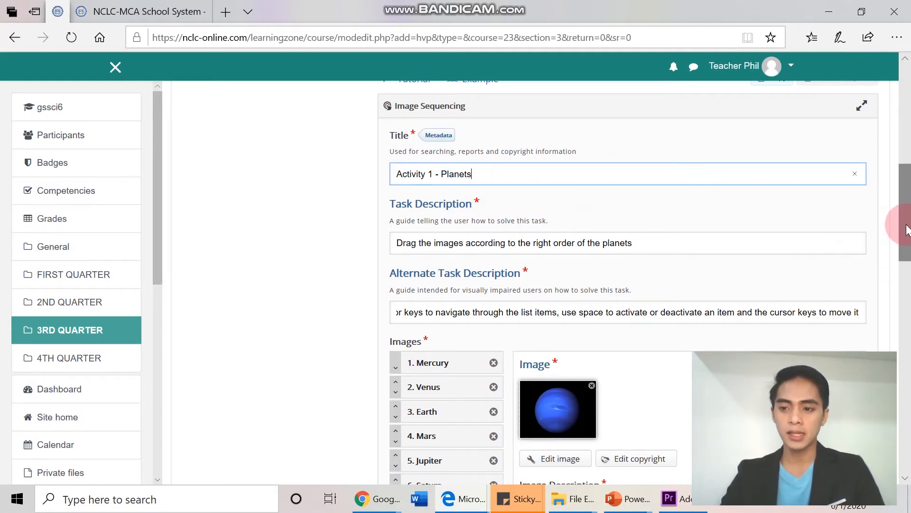
pyautogui.scroll(-1, 907, 237)
pyautogui.moveTo(907, 242); pyautogui.dragTo(906, 247)
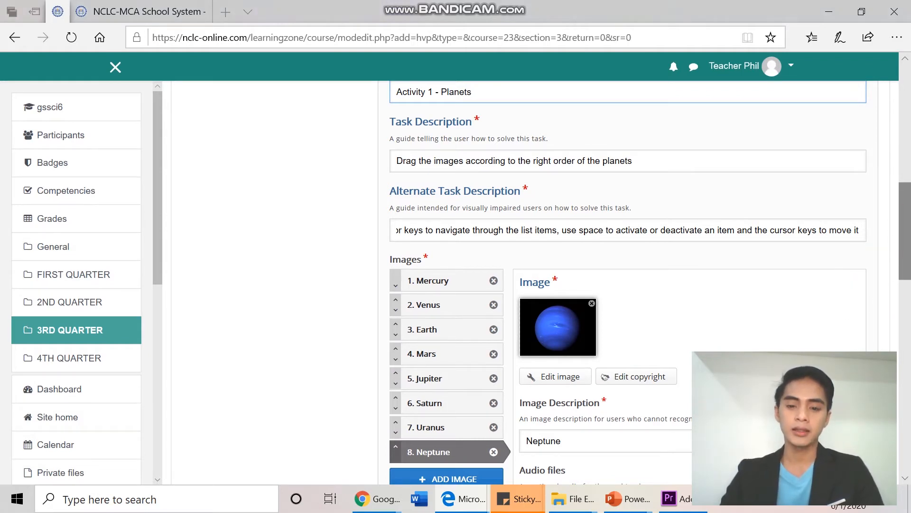
pyautogui.moveTo(906, 201); pyautogui.dragTo(905, 211)
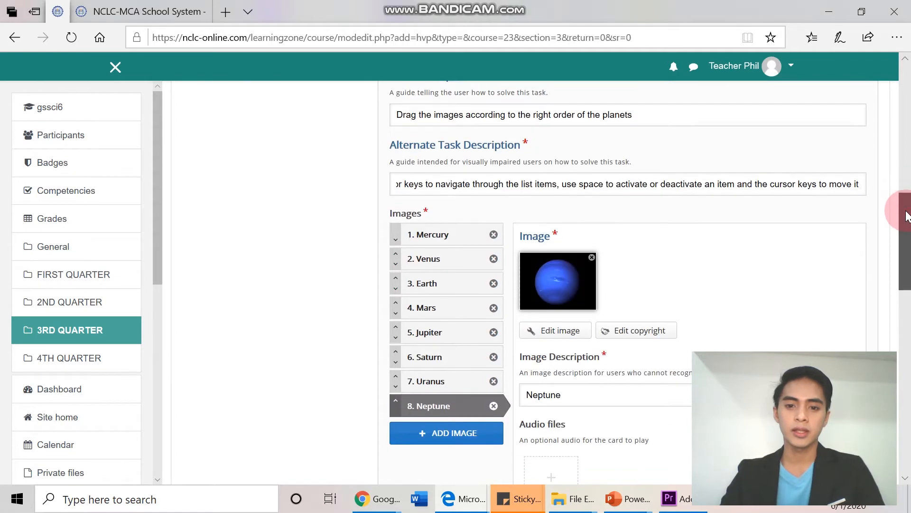
pyautogui.click(491, 187)
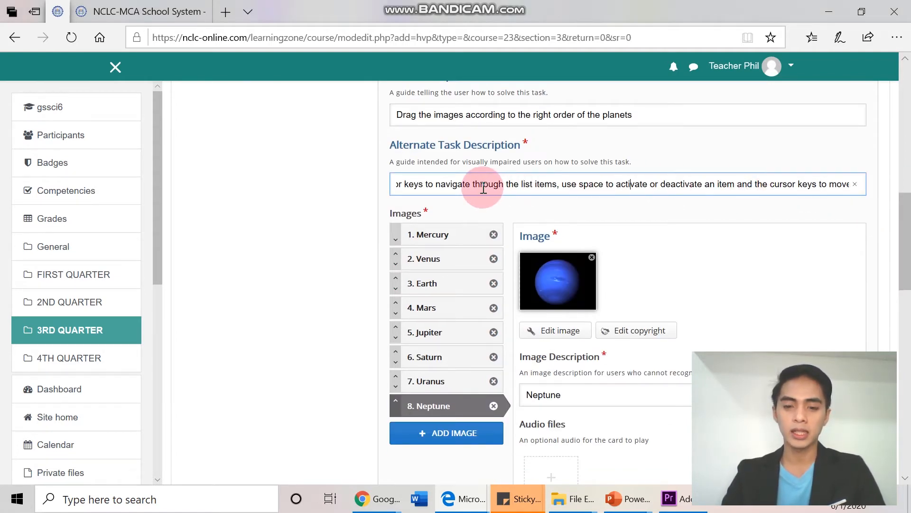
pyautogui.press('Left')
pyautogui.press('Left')
pyautogui.press('Left')
pyautogui.press('Left')
pyautogui.press('Left')
pyautogui.press('Left')
pyautogui.press('Left')
pyautogui.press('Left')
pyautogui.press('Left')
pyautogui.press('Left')
pyautogui.press('Left')
pyautogui.press('Left')
pyautogui.press('Left')
pyautogui.press('Left')
pyautogui.press('Left')
pyautogui.press('Left')
pyautogui.press('Left')
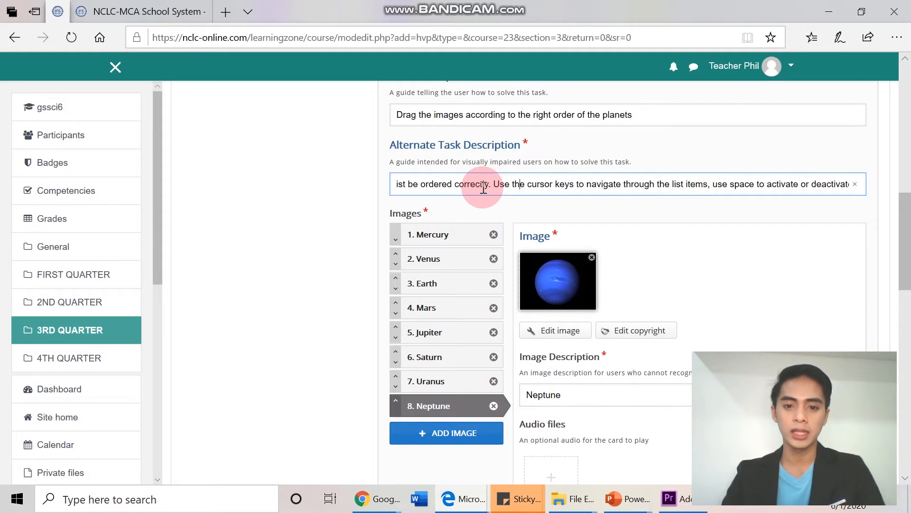
pyautogui.press('Left')
pyautogui.press('Left')
pyautogui.press('Left')
pyautogui.press('Left')
pyautogui.press('Left')
pyautogui.press('Left')
pyautogui.press('Left')
pyautogui.press('Left')
pyautogui.press('Left')
pyautogui.press('Left')
pyautogui.press('Left')
pyautogui.press('Left')
pyautogui.press('Left')
pyautogui.press('Left')
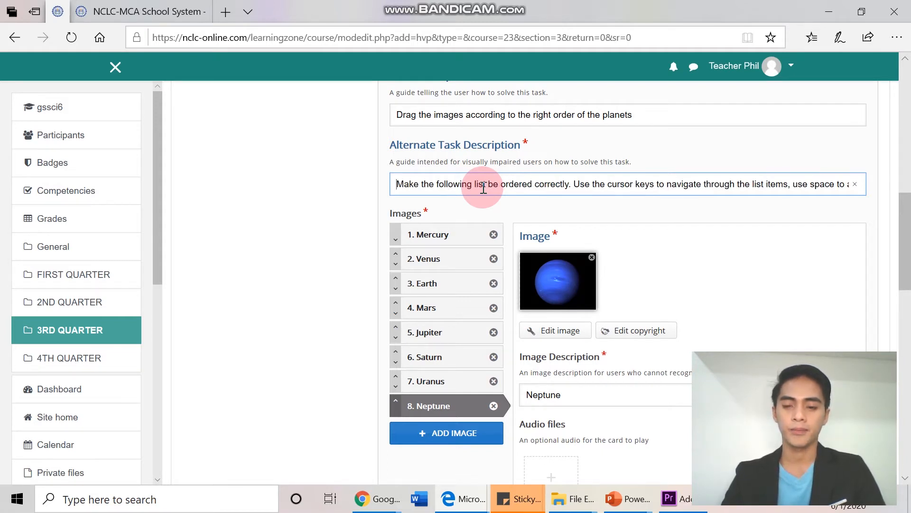
pyautogui.press('Home')
# Step: Check the Behavioural settings and the Text overrides and translations sections below the image list, leaving both collapsed
pyautogui.scroll(-3, 485, 198)
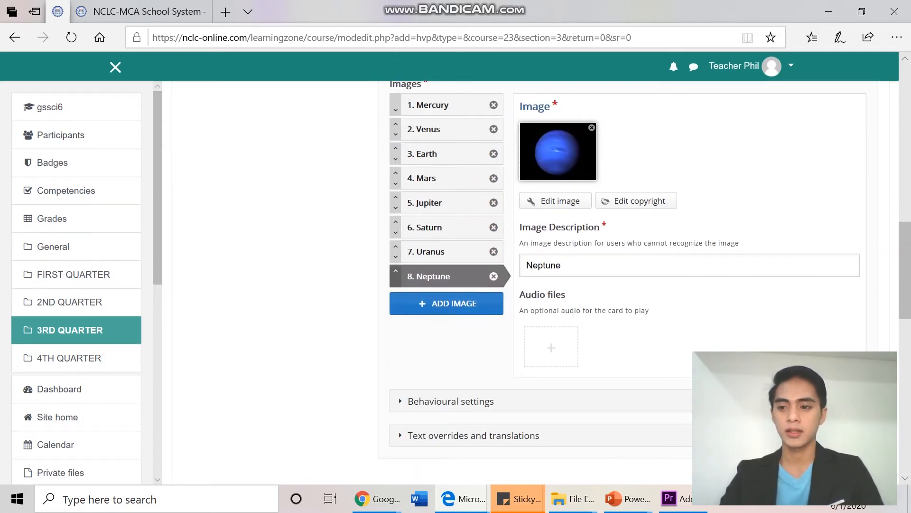
pyautogui.moveTo(906, 239); pyautogui.dragTo(900, 274)
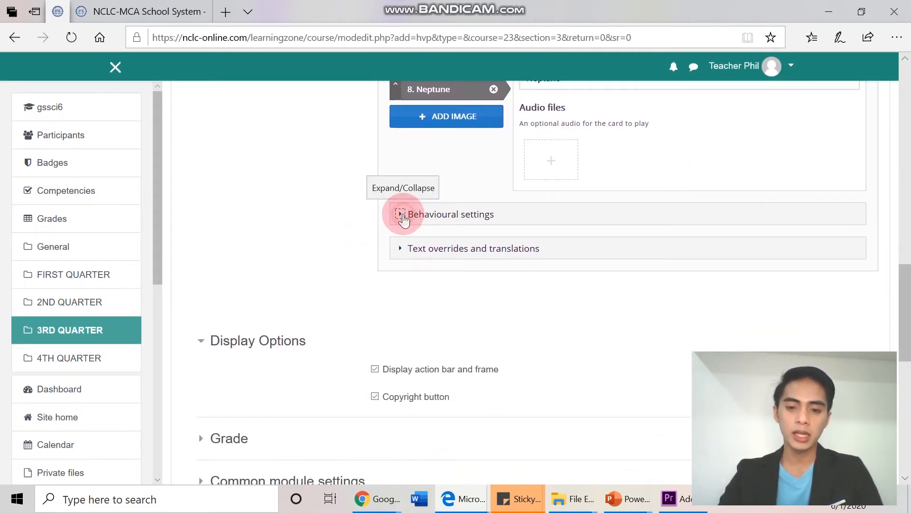
pyautogui.click(402, 215)
pyautogui.click(402, 215)
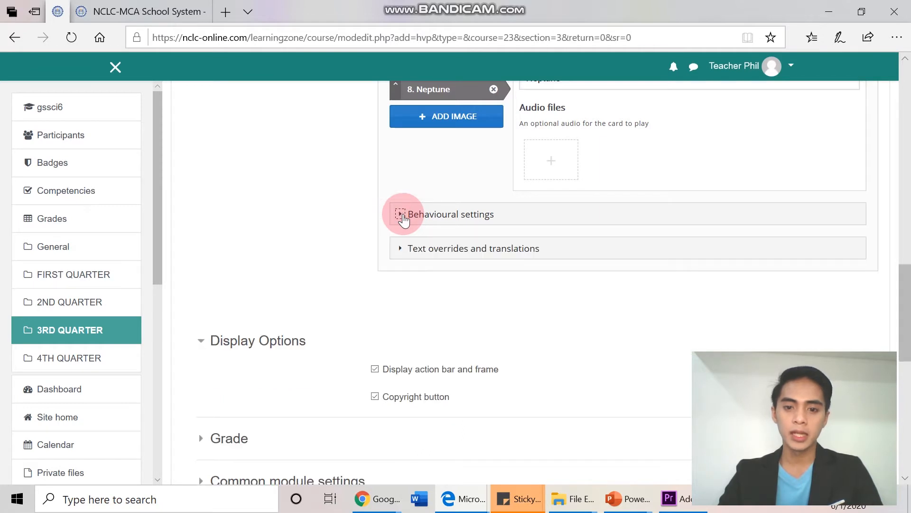
pyautogui.click(400, 250)
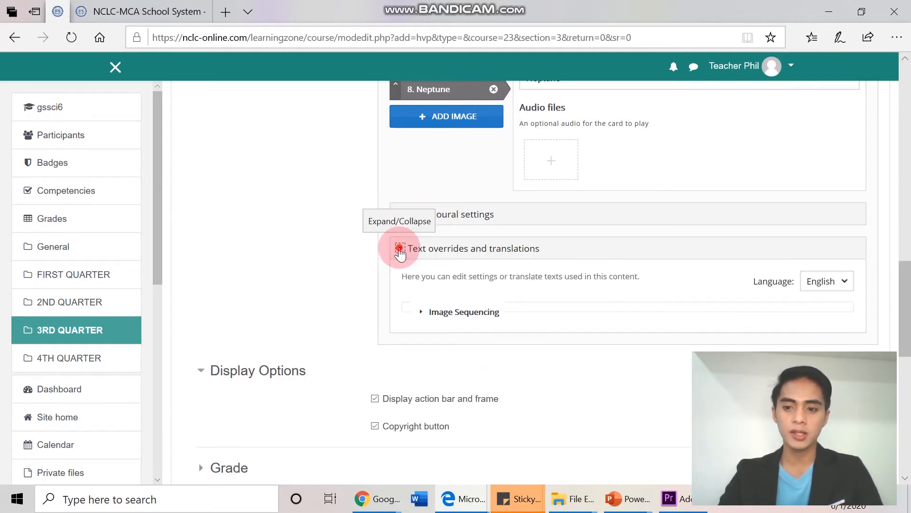
pyautogui.click(400, 250)
# Step: Expand the Grade section and check the available grade category options, keeping Uncategorised
pyautogui.scroll(-3, 425, 270)
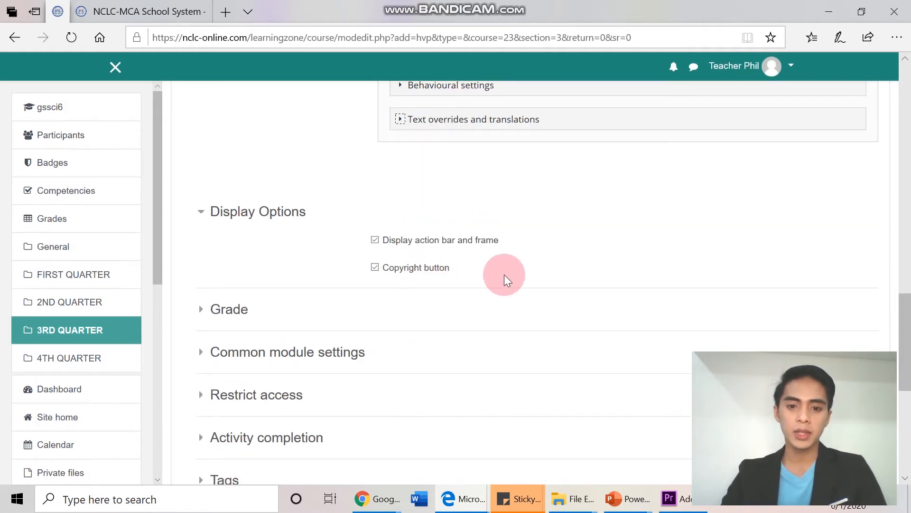
pyautogui.scroll(-3, 696, 274)
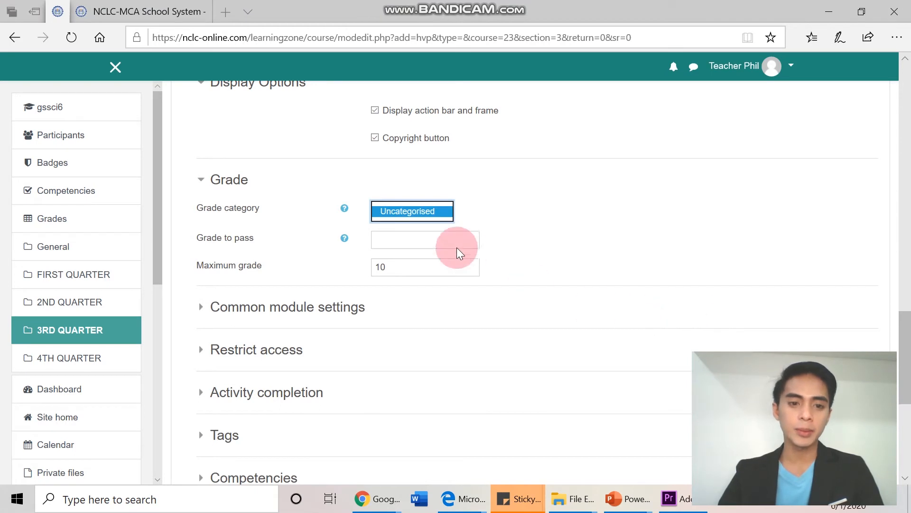
pyautogui.click(296, 203)
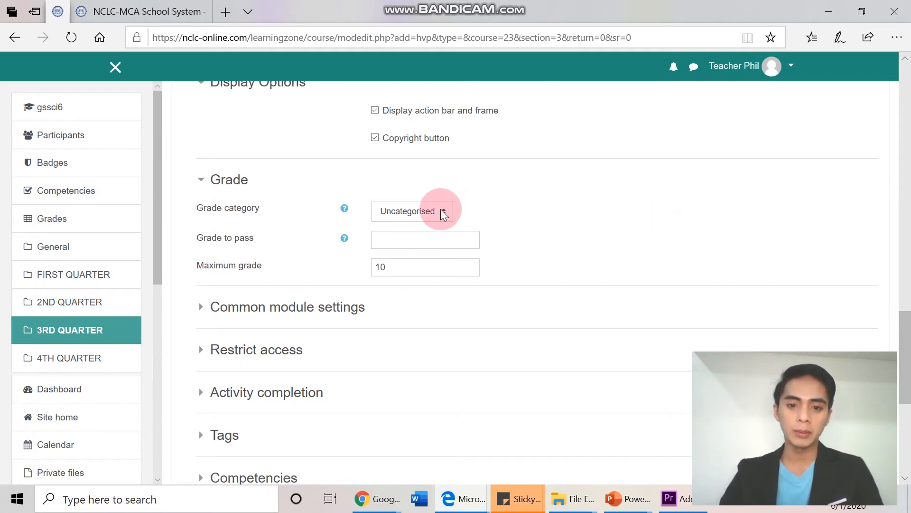
pyautogui.click(429, 211)
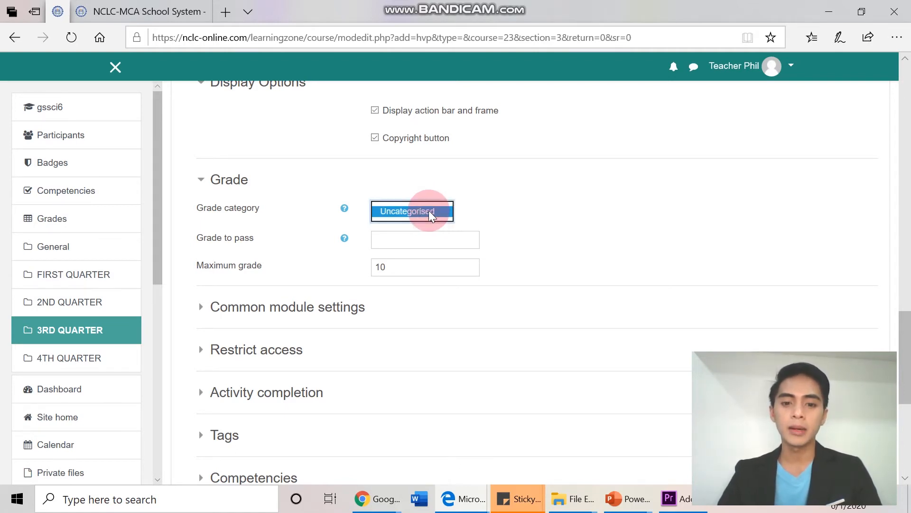
pyautogui.click(429, 212)
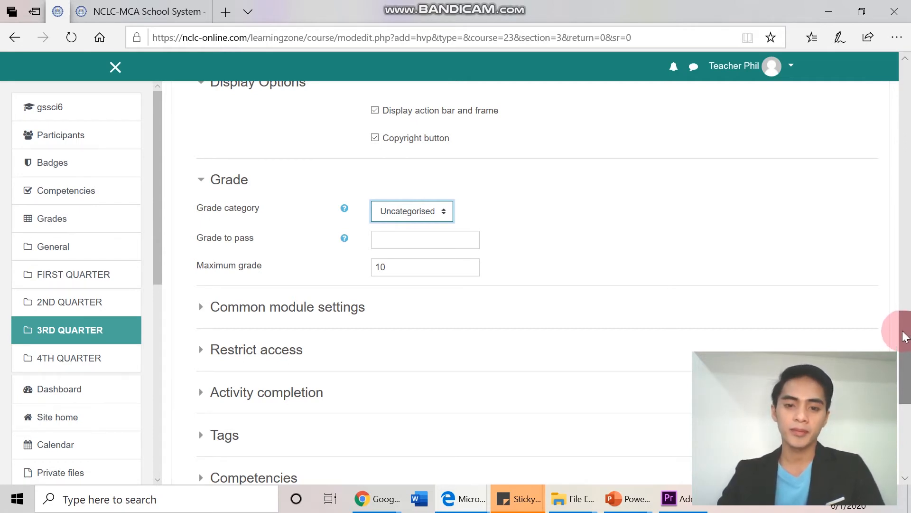
# Step: Set the grade to pass to 5
pyautogui.moveTo(903, 336); pyautogui.dragTo(904, 338)
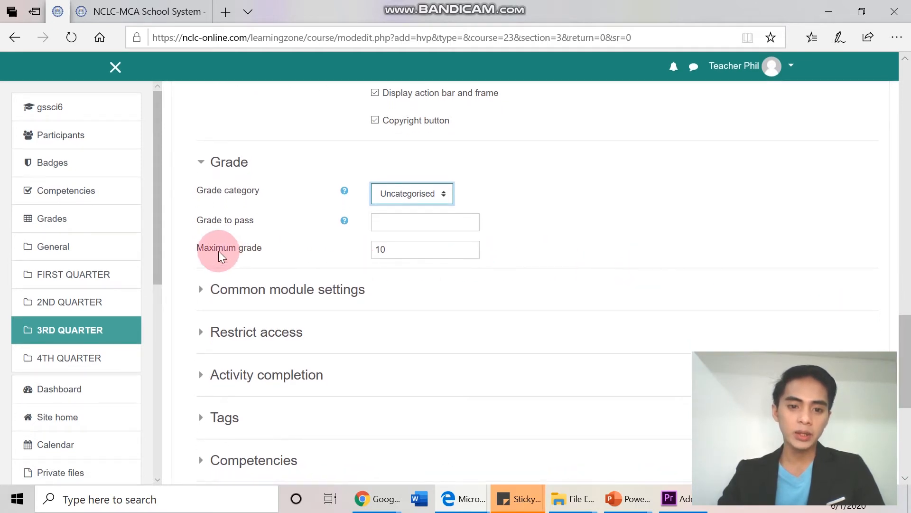
pyautogui.click(428, 222)
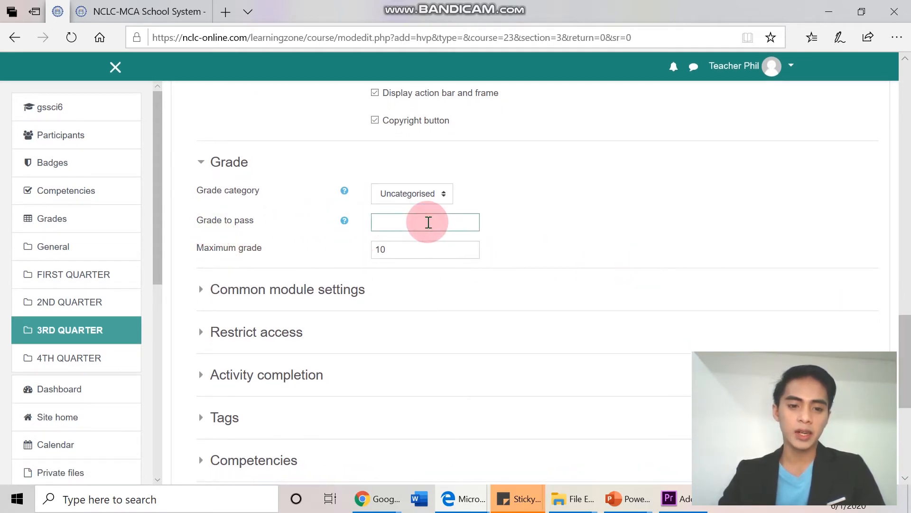
pyautogui.click(417, 250)
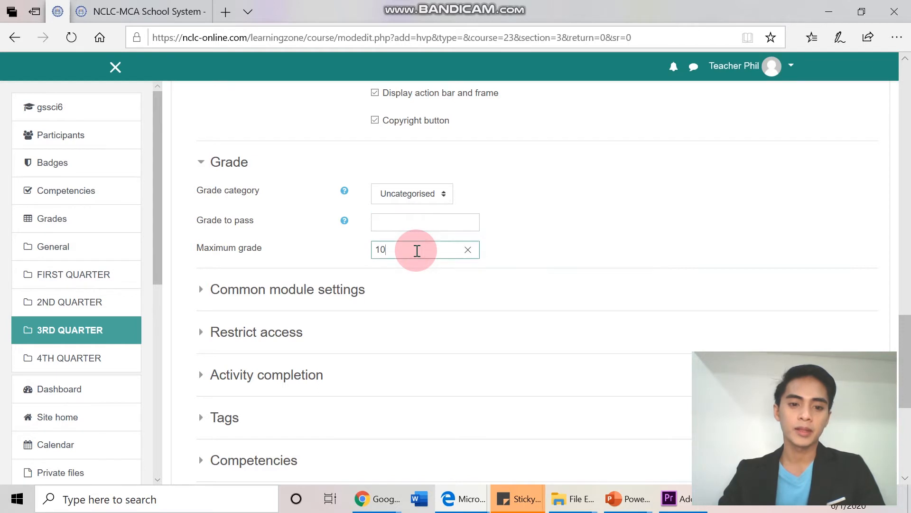
pyautogui.click(435, 224)
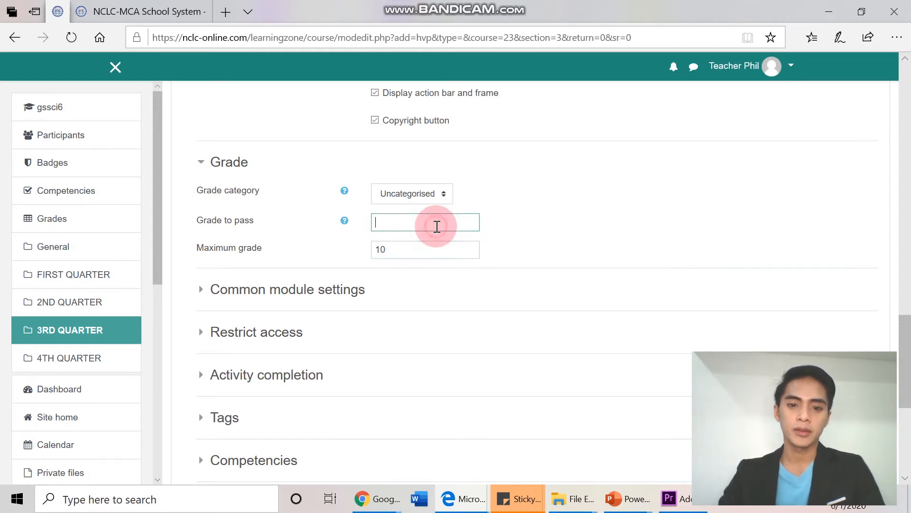
pyautogui.write('5')
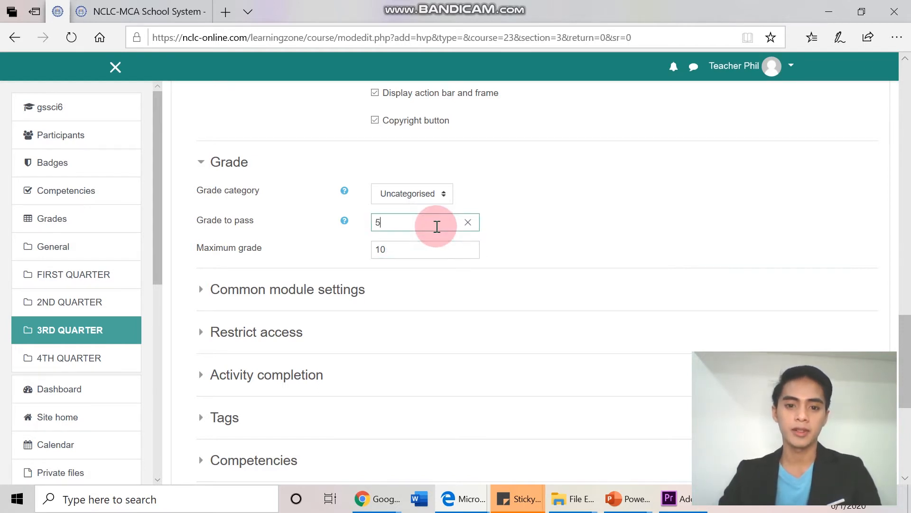
pyautogui.click(544, 234)
# Step: Set the maximum grade to 8 and the grade to pass to 4, and collapse the Grade section
pyautogui.moveTo(906, 316); pyautogui.dragTo(907, 336)
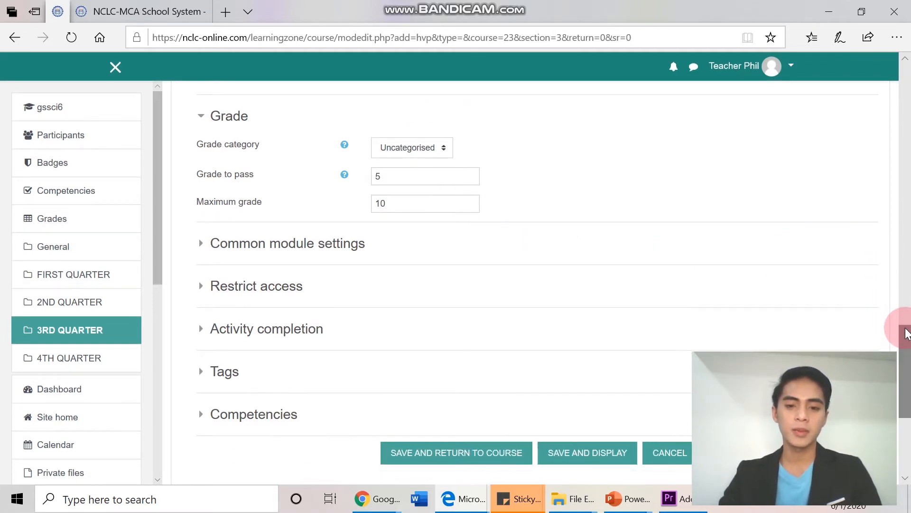
pyautogui.click(405, 203)
pyautogui.moveTo(405, 203); pyautogui.dragTo(368, 205)
pyautogui.write('8')
pyautogui.moveTo(392, 175); pyautogui.dragTo(361, 181)
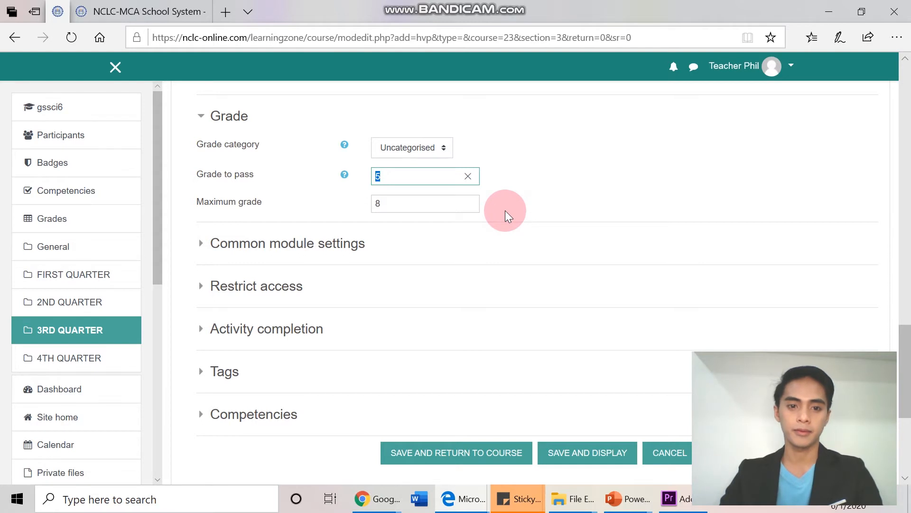
pyautogui.write('4')
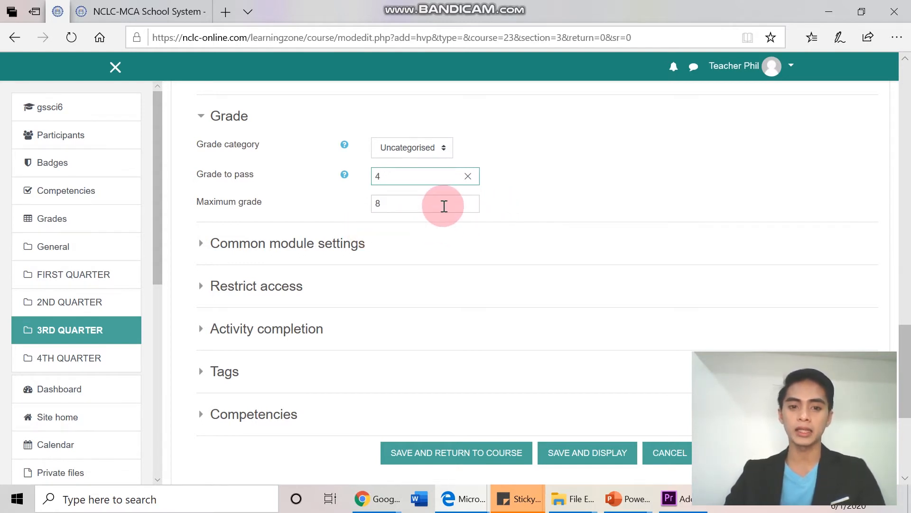
pyautogui.scroll(-1, 908, 335)
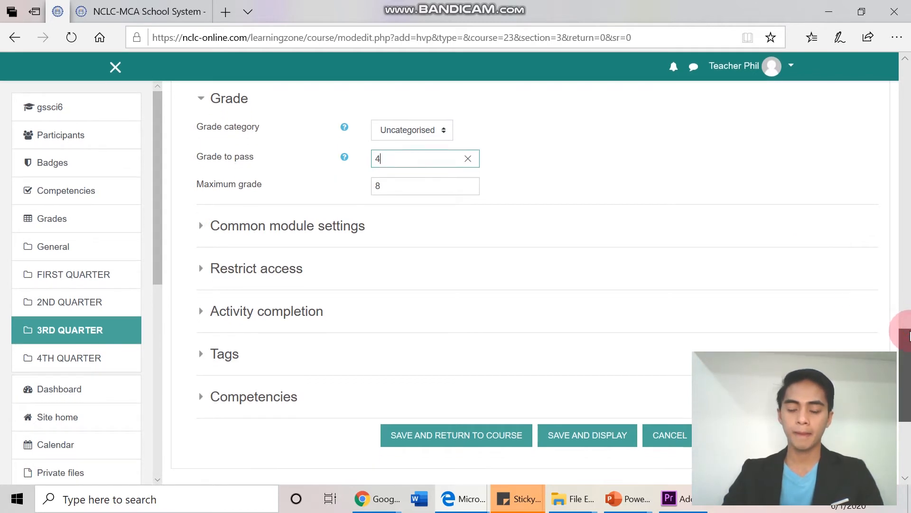
pyautogui.moveTo(908, 335); pyautogui.dragTo(908, 347)
pyautogui.scroll(2, 503, 145)
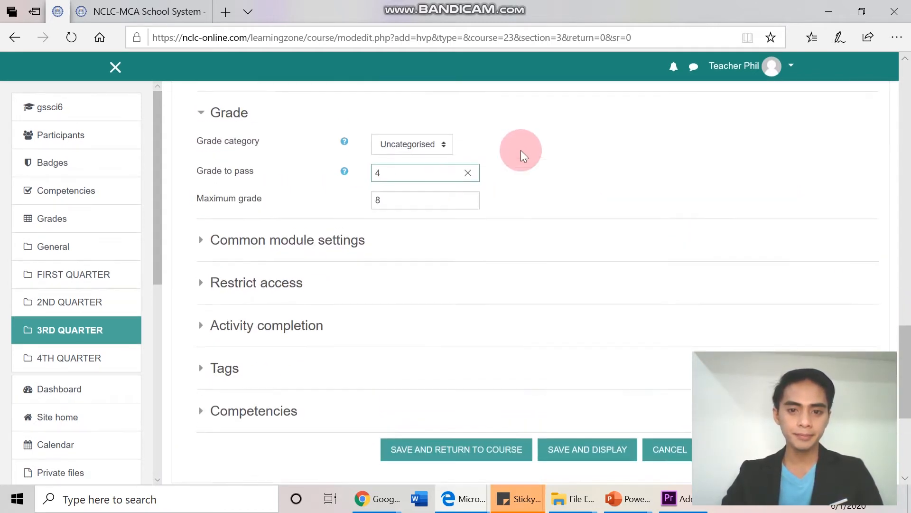
pyautogui.click(200, 118)
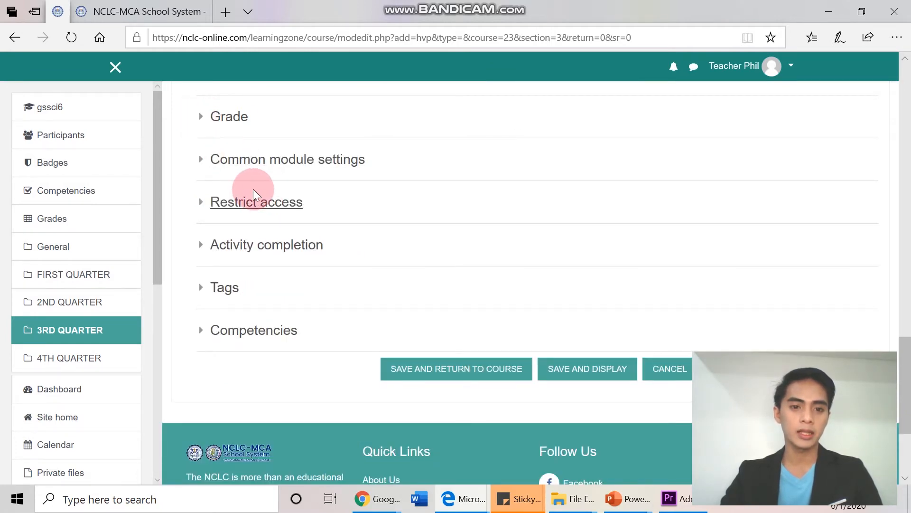
# Step: Save and display the new activity, agreeing to leave the editing page
pyautogui.scroll(-2, 183, 164)
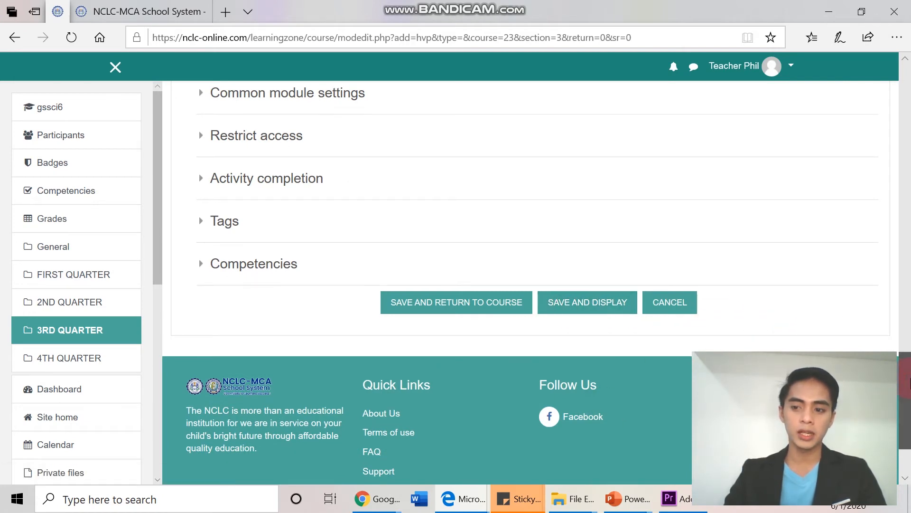
pyautogui.scroll(1, 906, 380)
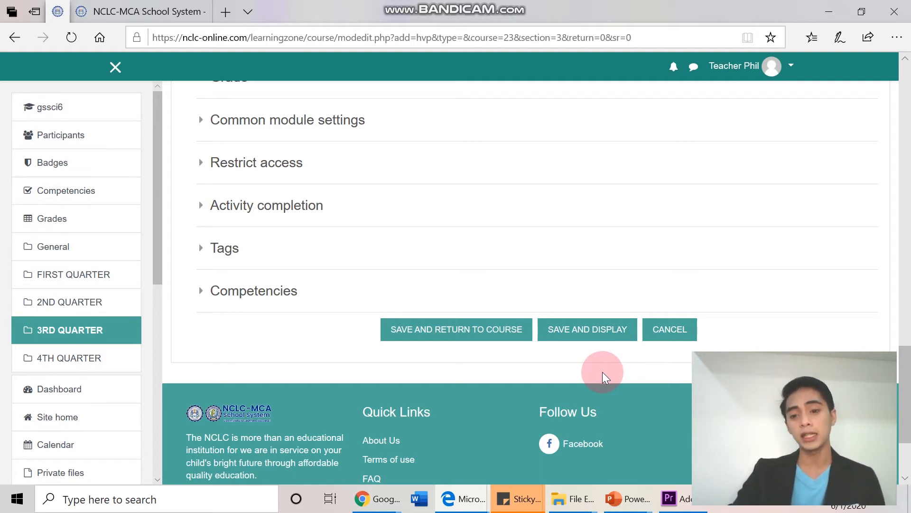
pyautogui.click(595, 335)
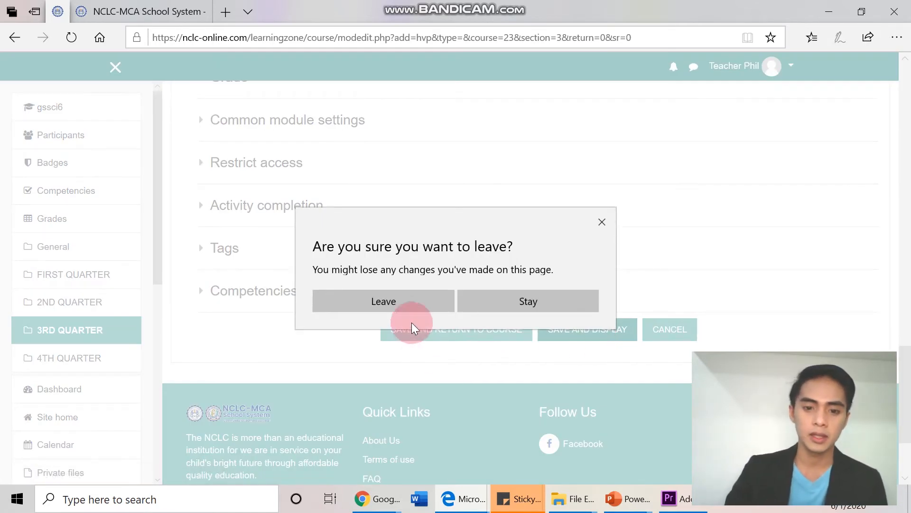
pyautogui.click(409, 303)
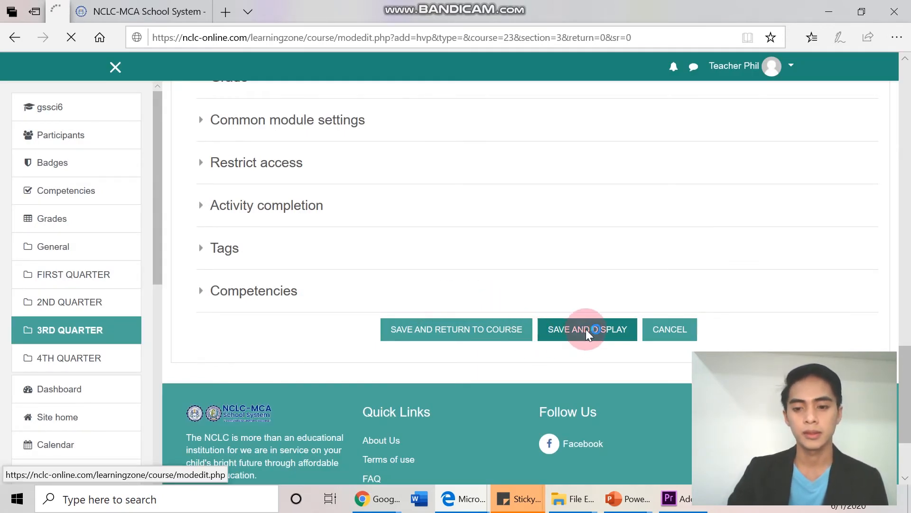
pyautogui.click(586, 329)
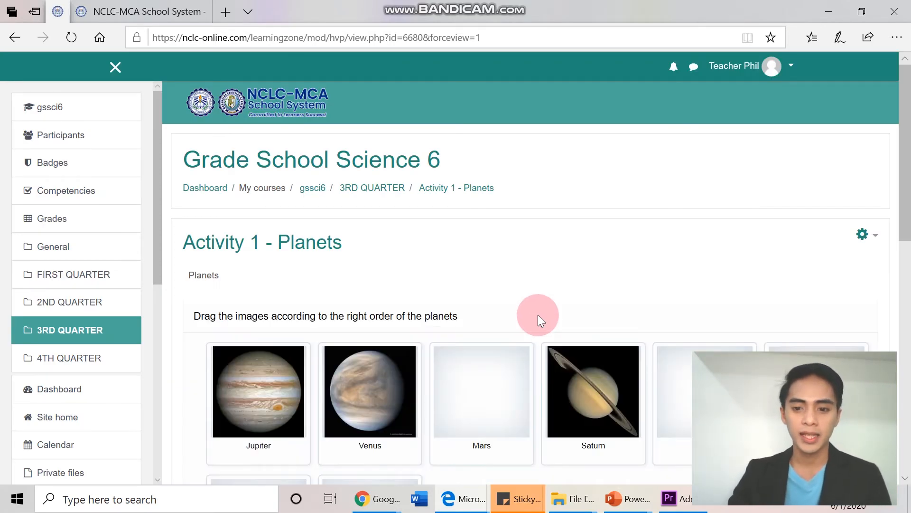
# Step: Look over the displayed Activity 1 - Planets, from the shuffled planet images down to the check and solution options
pyautogui.scroll(-1, 537, 314)
pyautogui.scroll(-1, 537, 315)
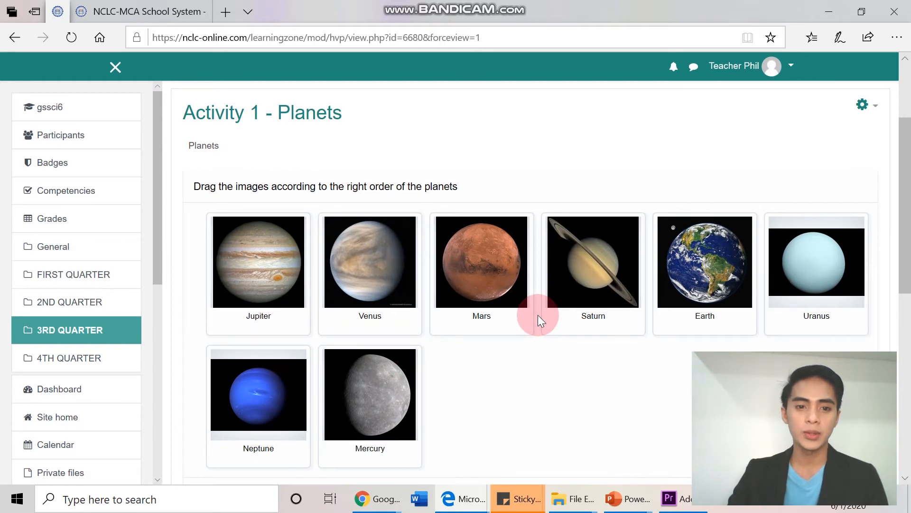
pyautogui.scroll(-1, 533, 334)
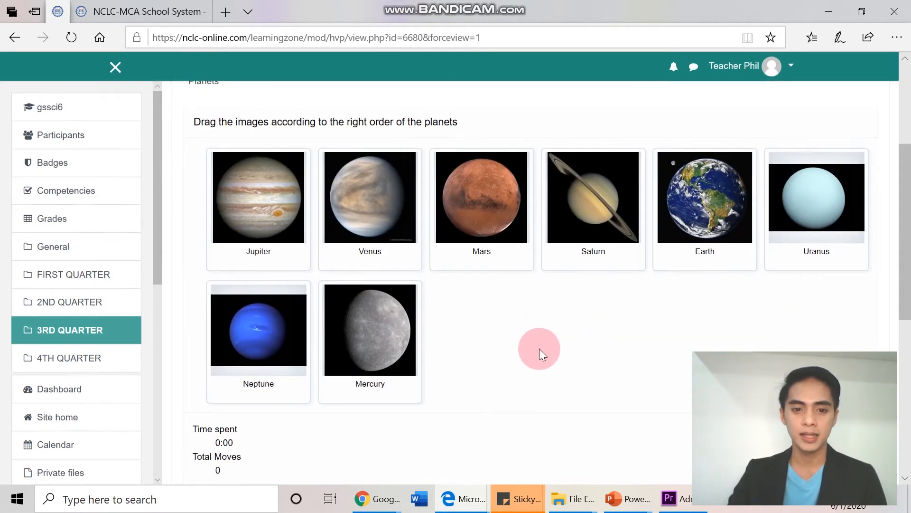
pyautogui.scroll(-1, 539, 348)
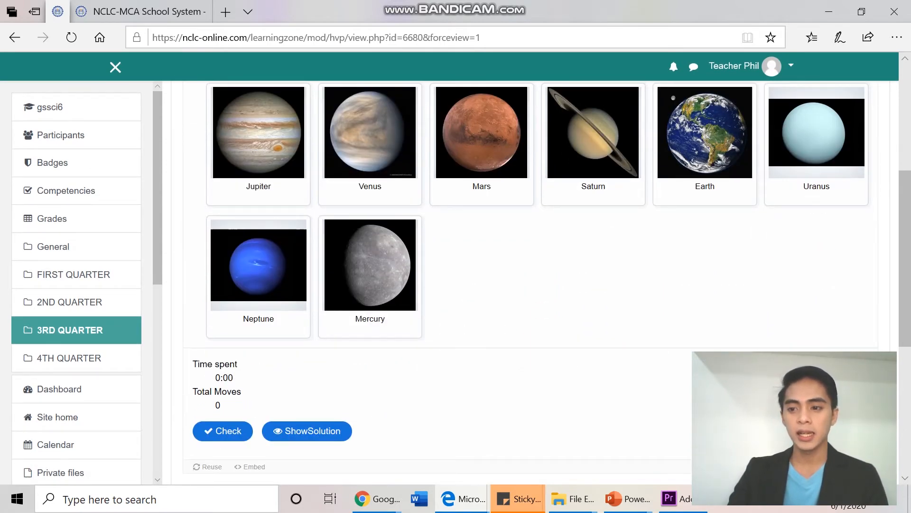
# Step: Try out Activity 1 - Planets by moving the Mercury image to the first place in the sequence
pyautogui.click(904, 261)
pyautogui.moveTo(903, 256); pyautogui.dragTo(905, 207)
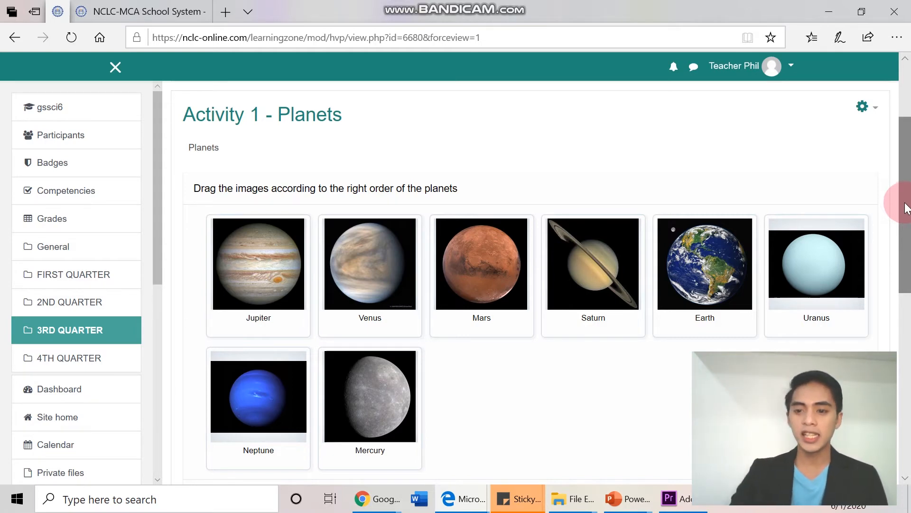
pyautogui.moveTo(404, 413)
pyautogui.mouseDown()
pyautogui.moveTo(406, 394)
pyautogui.moveTo(403, 418)
pyautogui.mouseUp()
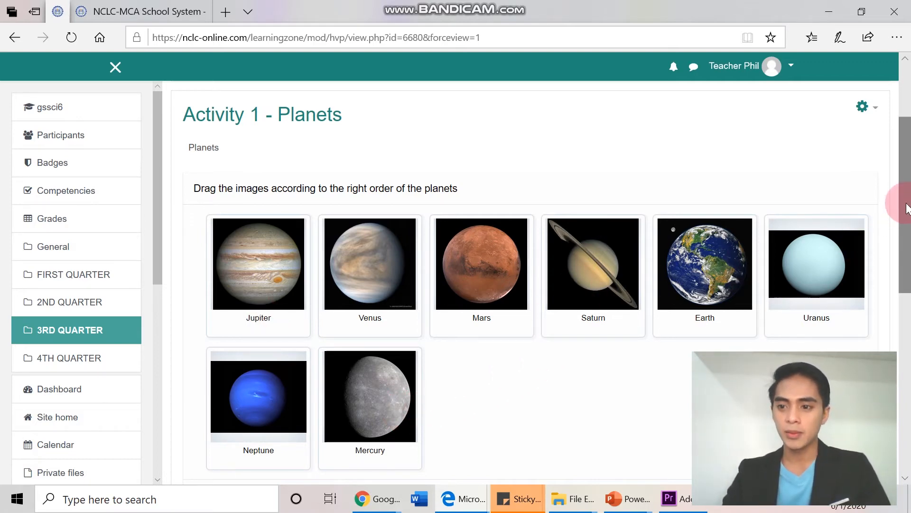
pyautogui.moveTo(908, 195); pyautogui.dragTo(908, 257)
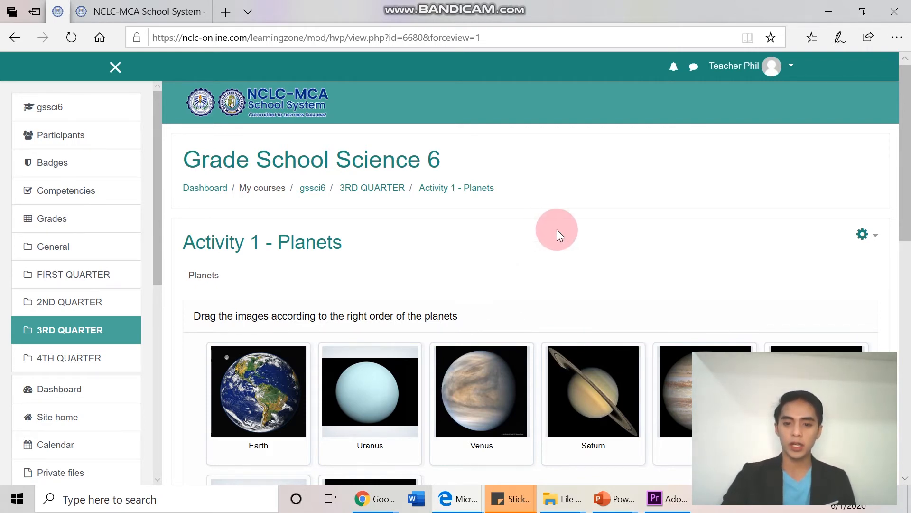
pyautogui.scroll(-3, 748, 172)
pyautogui.moveTo(908, 166); pyautogui.dragTo(909, 168)
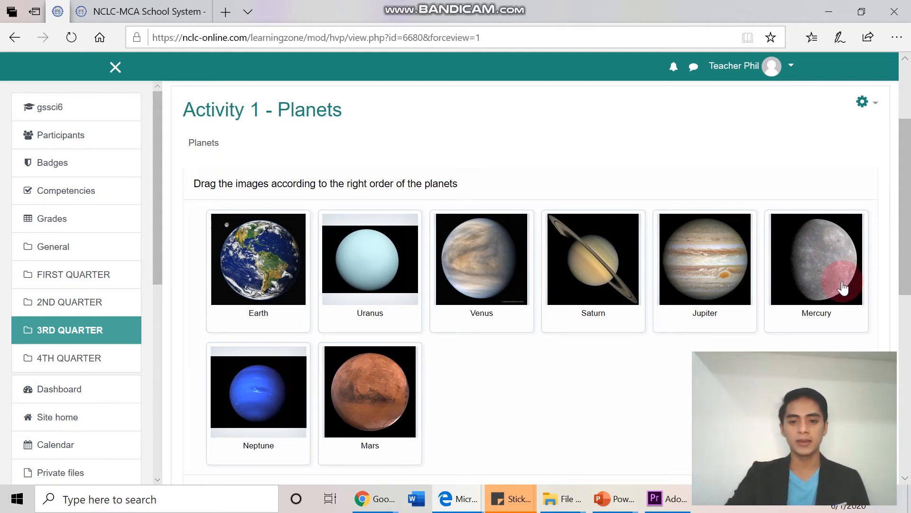
pyautogui.moveTo(845, 291); pyautogui.dragTo(264, 311)
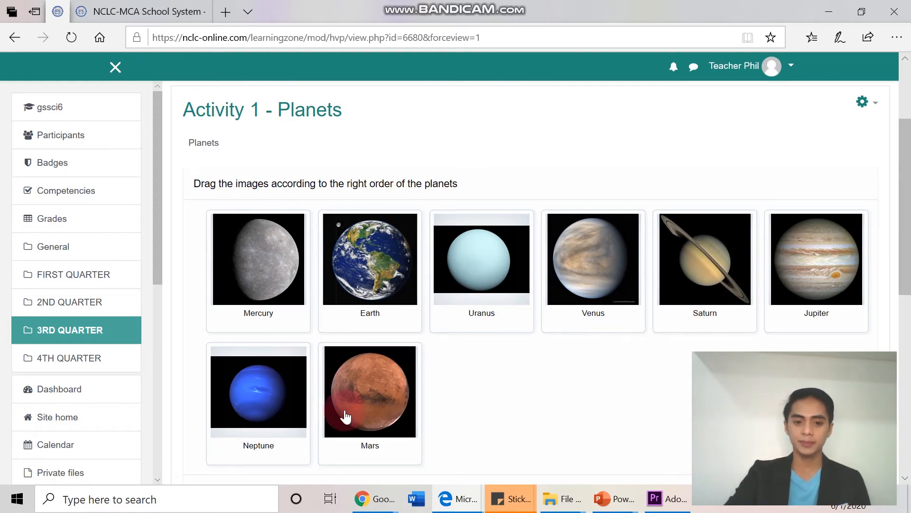
pyautogui.scroll(-3, 667, 394)
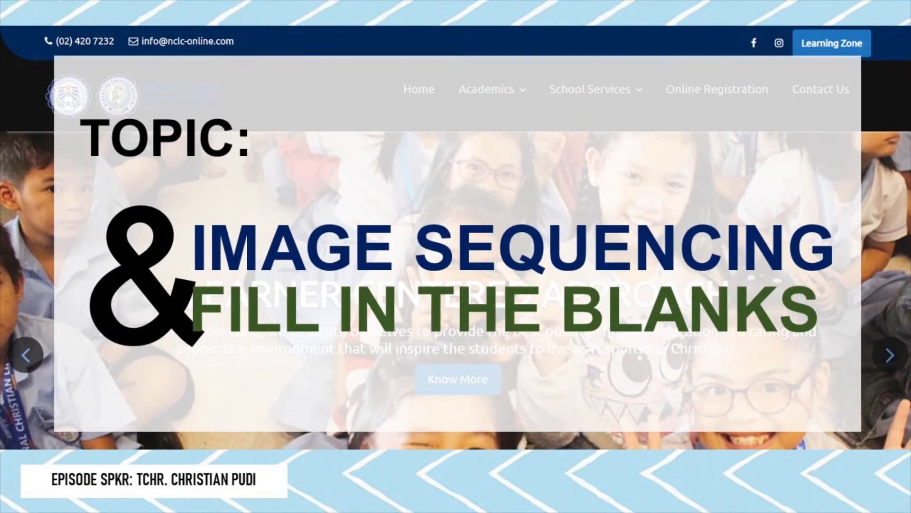
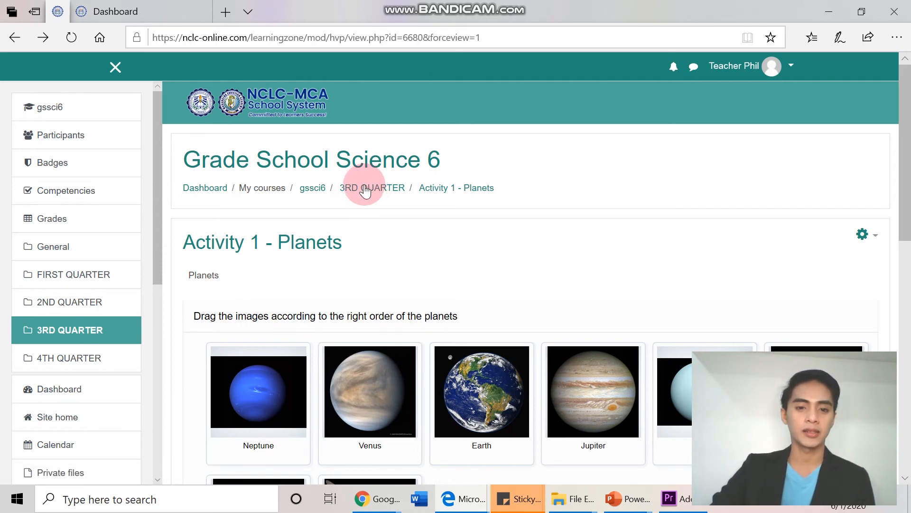
# Step: Return to the 3RD QUARTER section of the course and add a new Interactive Content activity to it
pyautogui.click(365, 189)
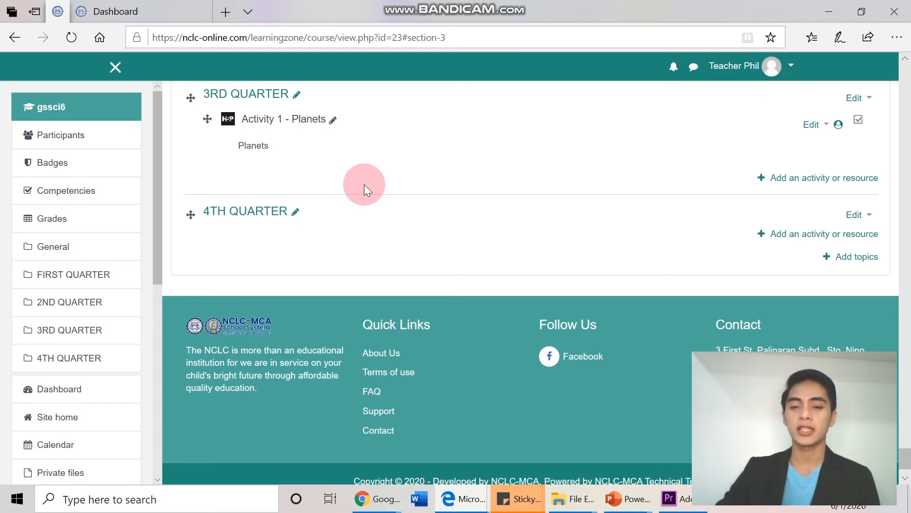
pyautogui.click(828, 230)
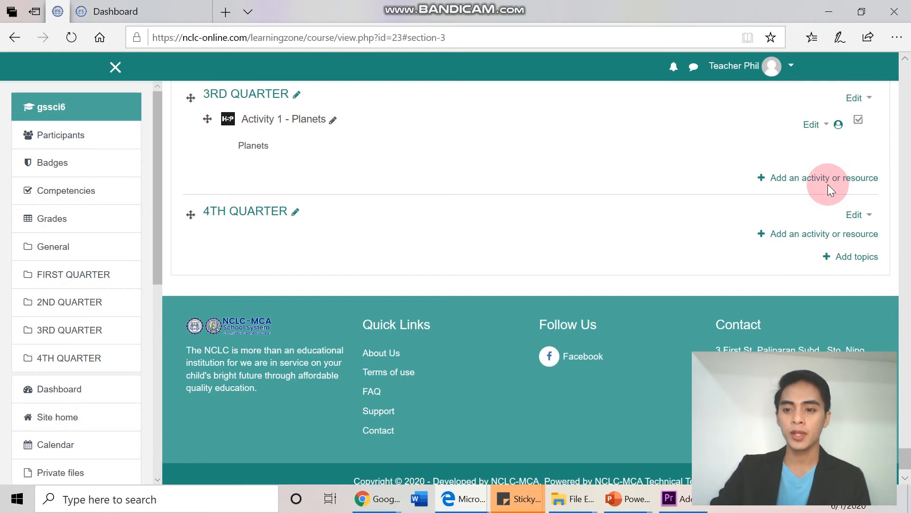
pyautogui.click(844, 184)
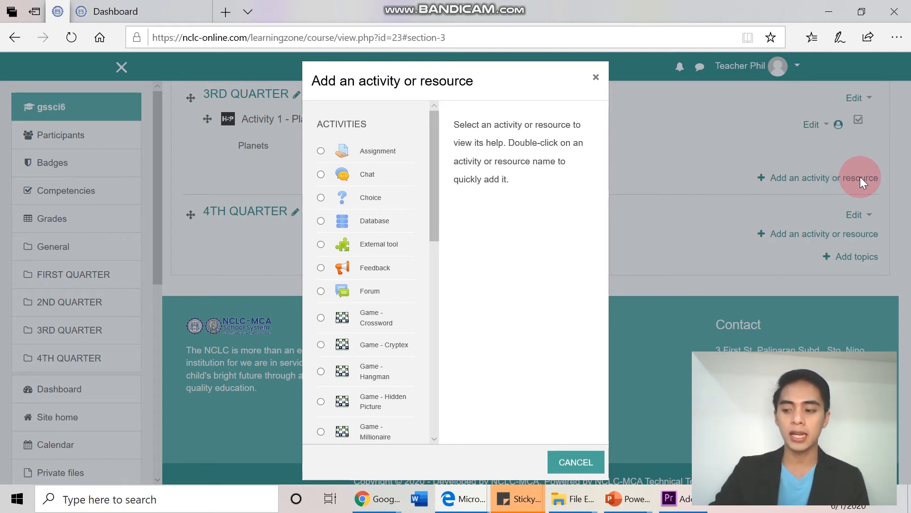
pyautogui.moveTo(437, 127); pyautogui.dragTo(429, 223)
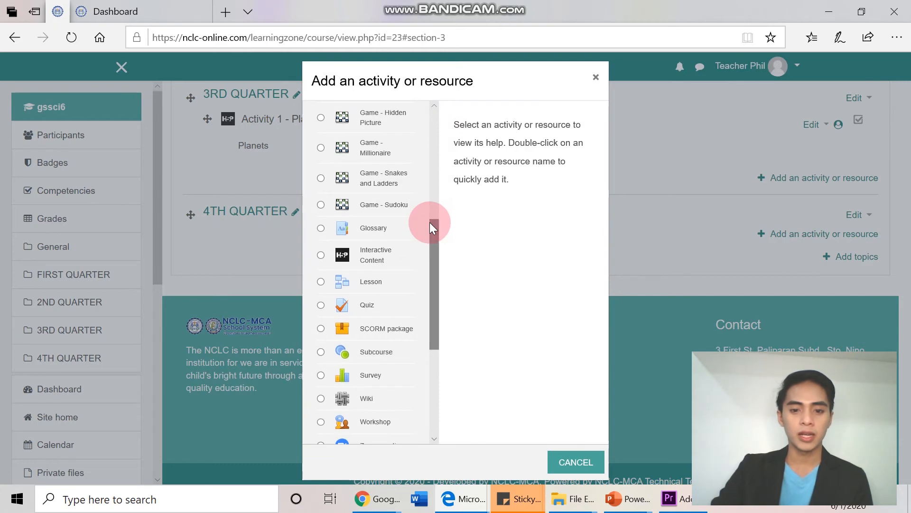
pyautogui.click(329, 254)
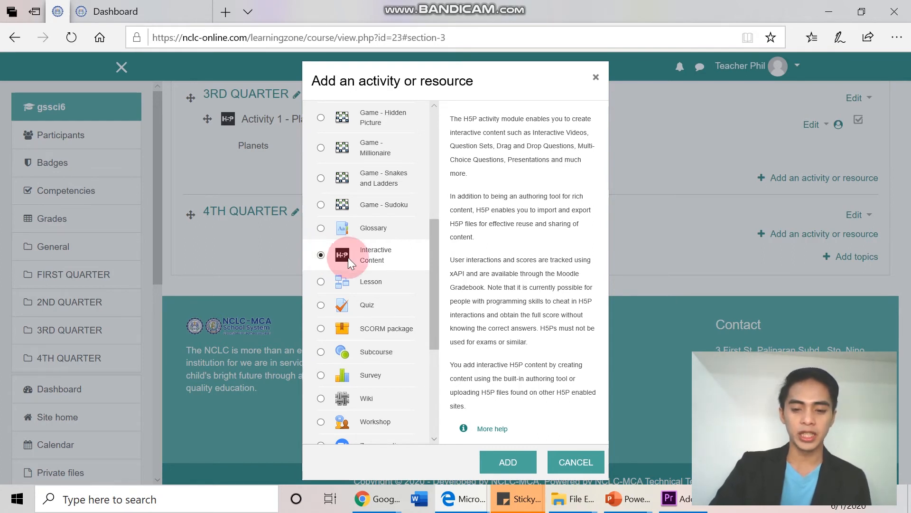
pyautogui.click(520, 469)
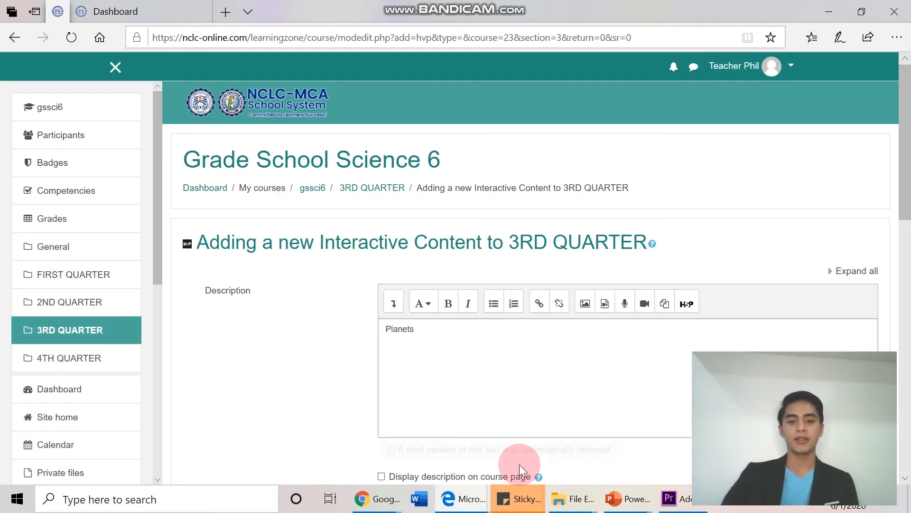
# Step: Use "Planets" as the new activity's description and enable displaying the description on the course page
pyautogui.moveTo(459, 332); pyautogui.dragTo(391, 332)
pyautogui.click(489, 333)
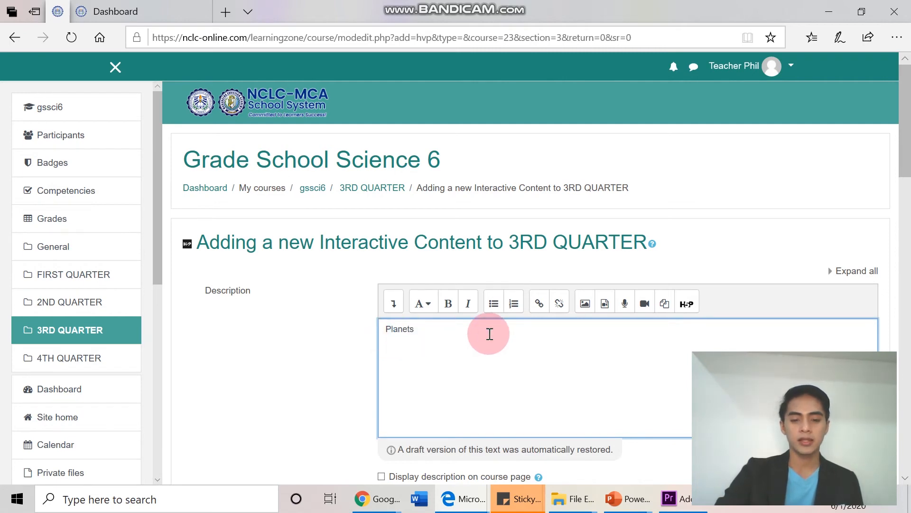
pyautogui.scroll(-3, 209, 328)
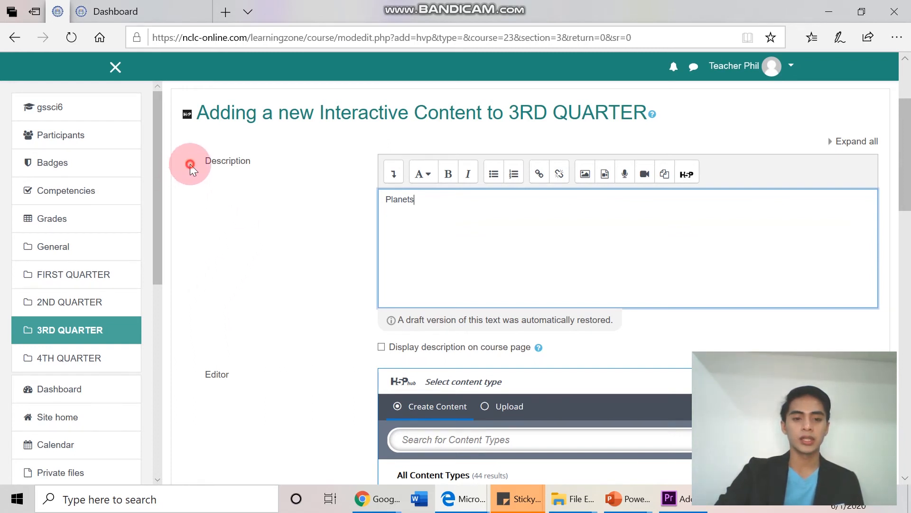
pyautogui.moveTo(190, 166); pyautogui.dragTo(322, 173)
pyautogui.click(319, 212)
pyautogui.click(445, 277)
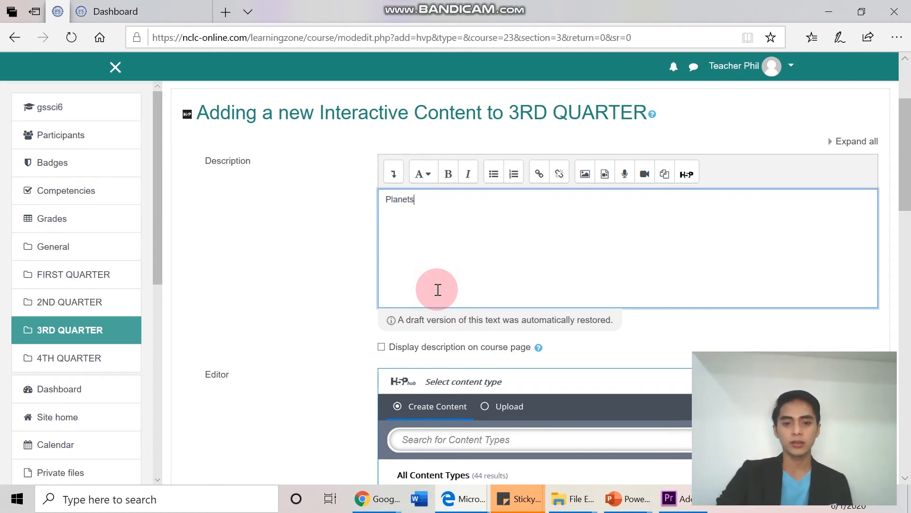
pyautogui.click(436, 207)
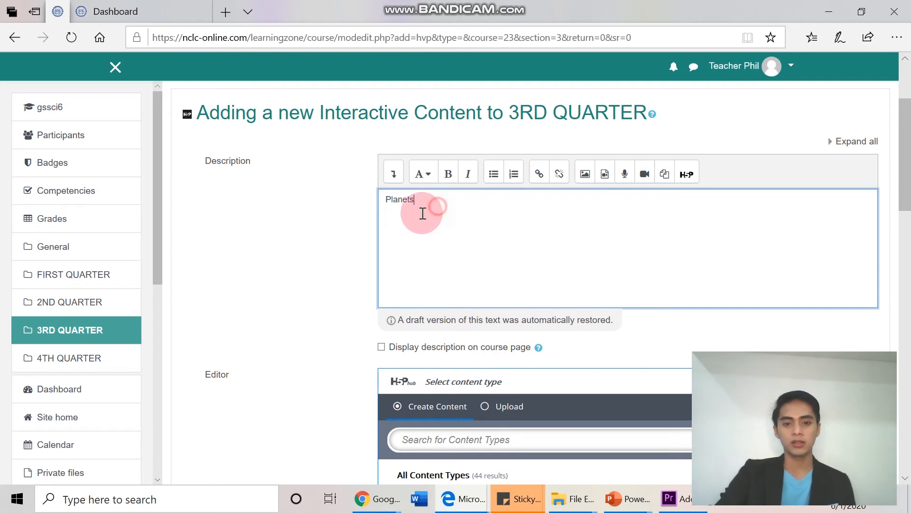
pyautogui.moveTo(428, 212); pyautogui.dragTo(366, 234)
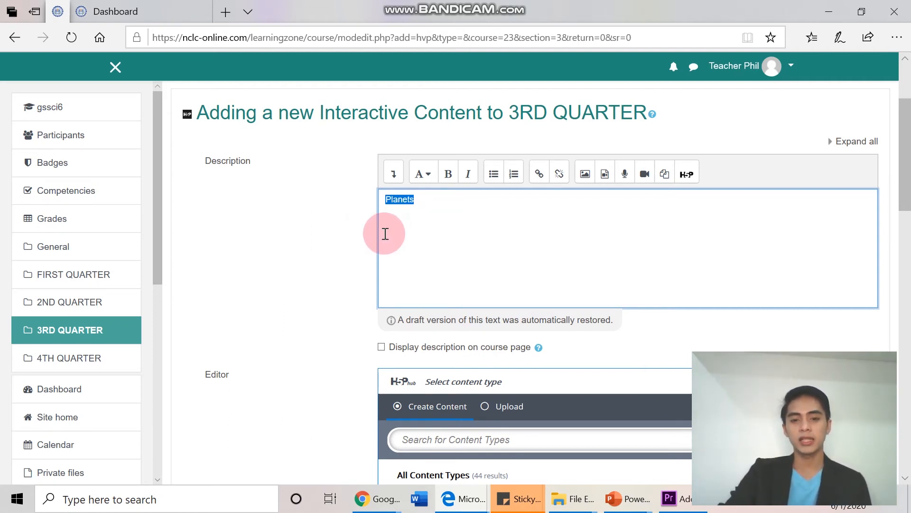
pyautogui.click(430, 268)
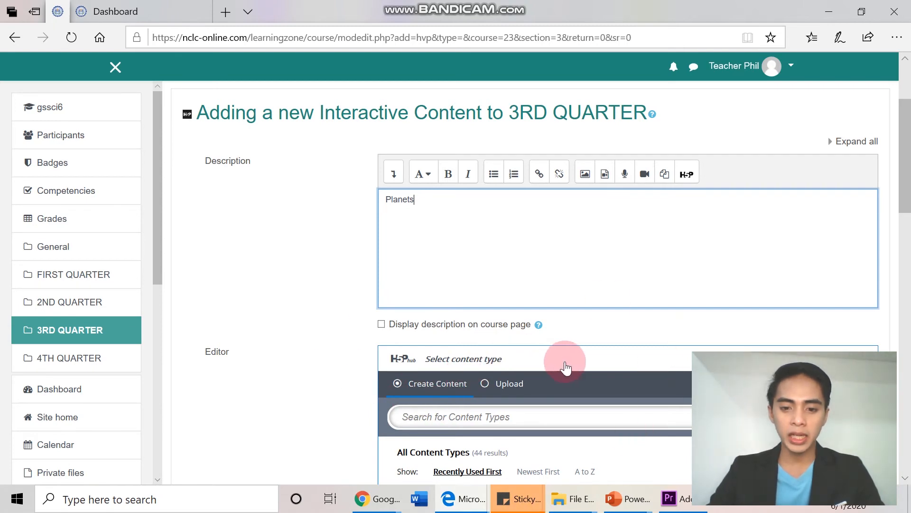
pyautogui.click(383, 325)
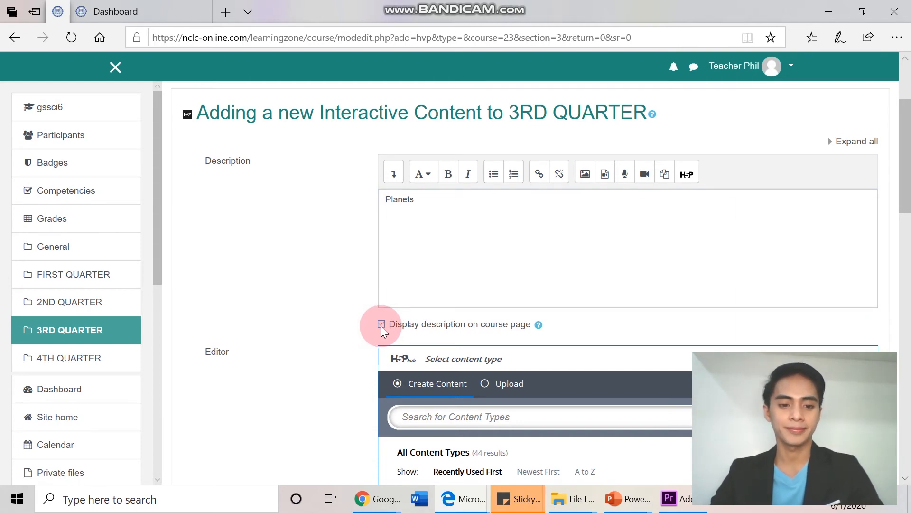
# Step: Search the H5P content types for "fill in the blanks" and choose Fill in the Blanks
pyautogui.scroll(-1, 374, 329)
pyautogui.scroll(-1, 374, 329)
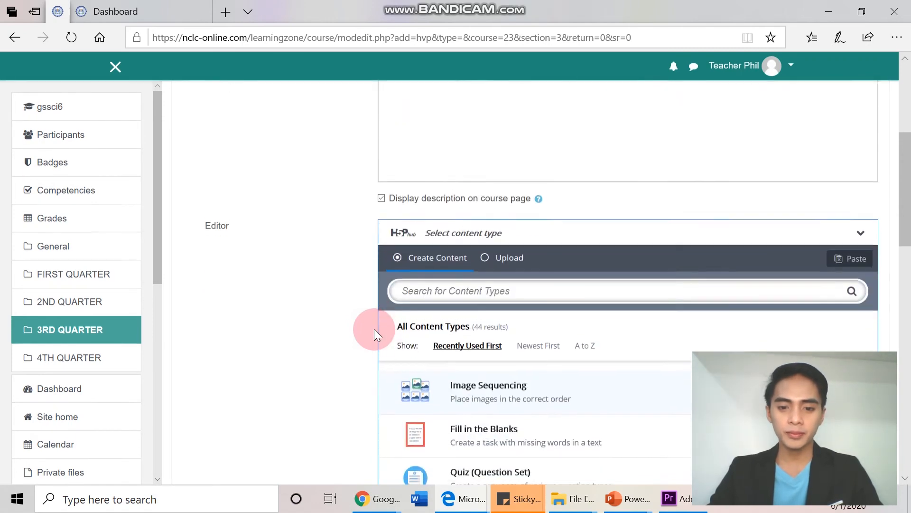
pyautogui.scroll(-1, 489, 290)
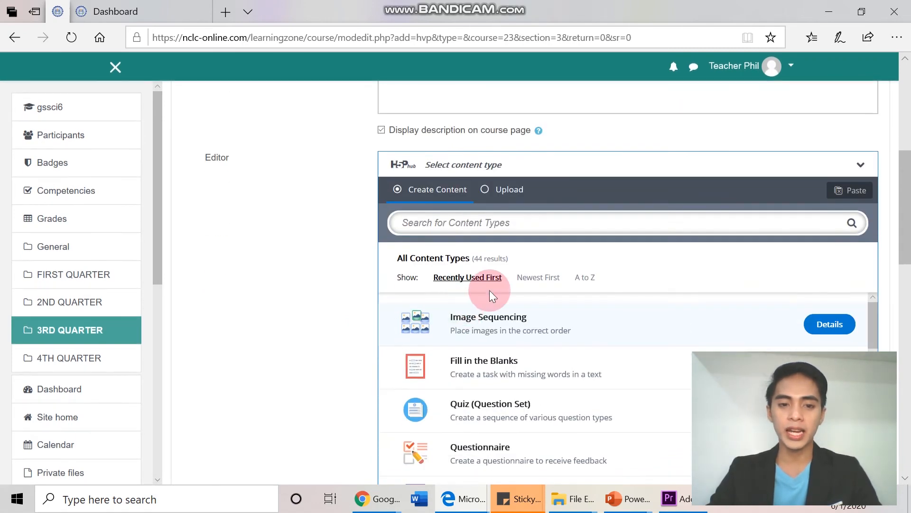
pyautogui.click(581, 222)
pyautogui.scroll(-1, 289, 244)
pyautogui.write('fil')
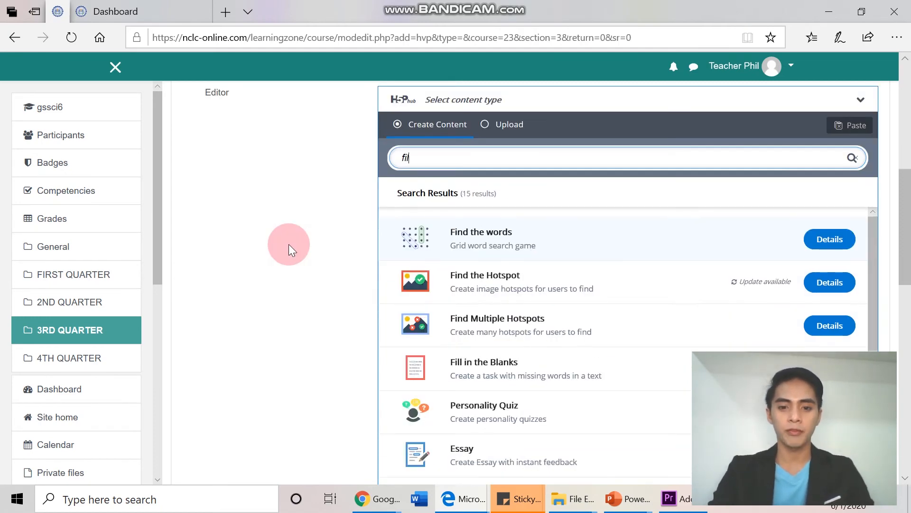
pyautogui.write('l in the ')
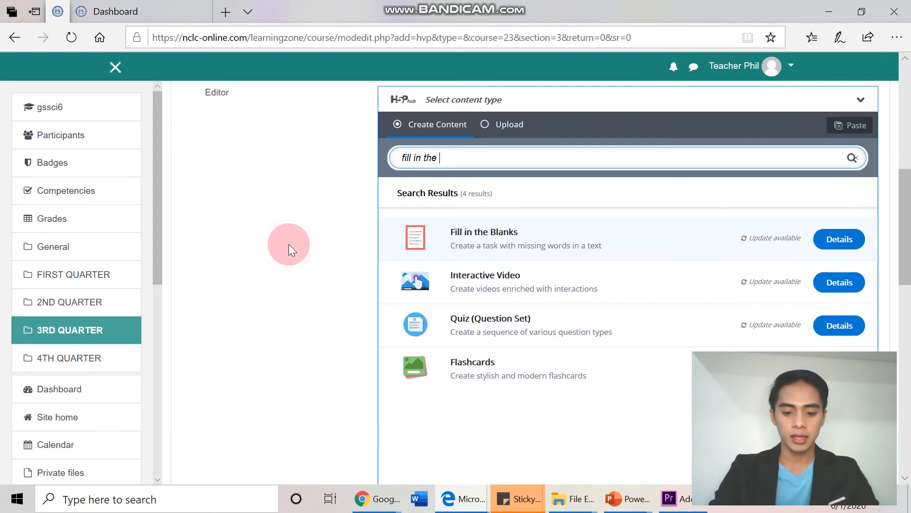
pyautogui.write('blanks')
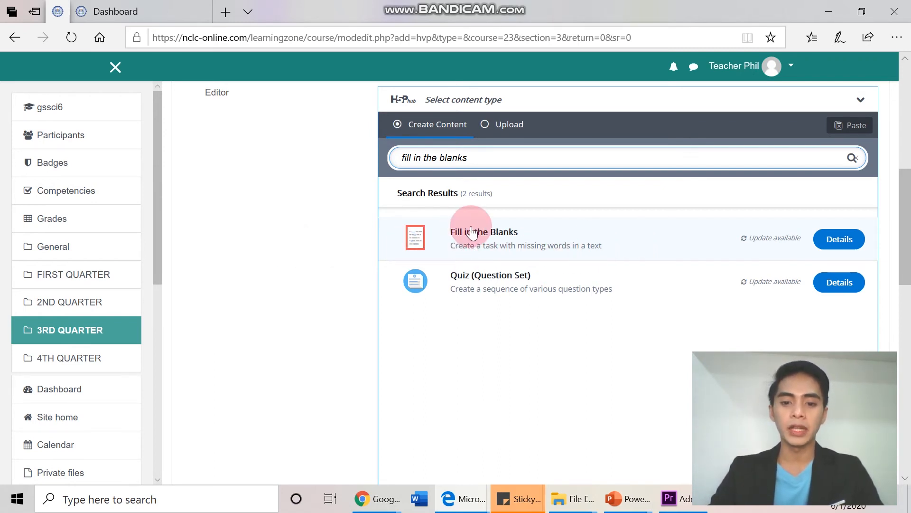
pyautogui.click(532, 234)
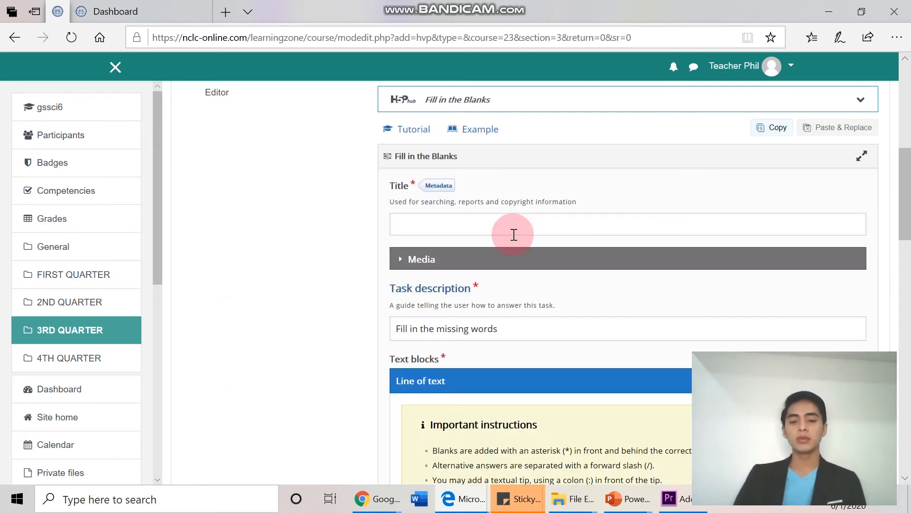
# Step: Title the Fill in the Blanks content "Activity 2 - Planets"
pyautogui.scroll(-1, 377, 269)
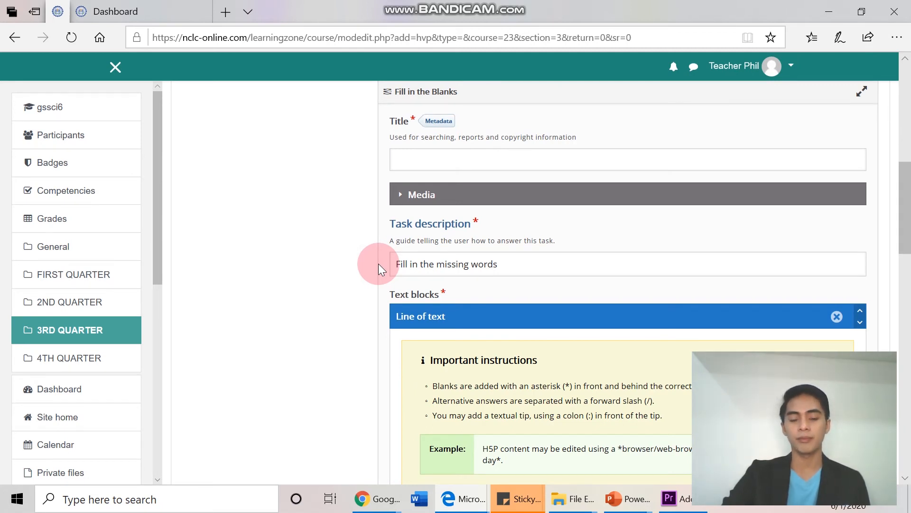
pyautogui.click(433, 165)
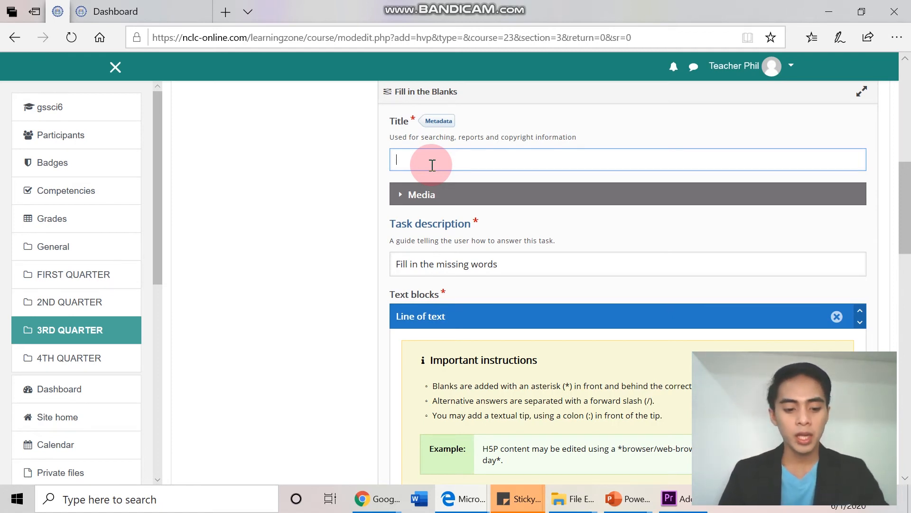
pyautogui.write('Activity')
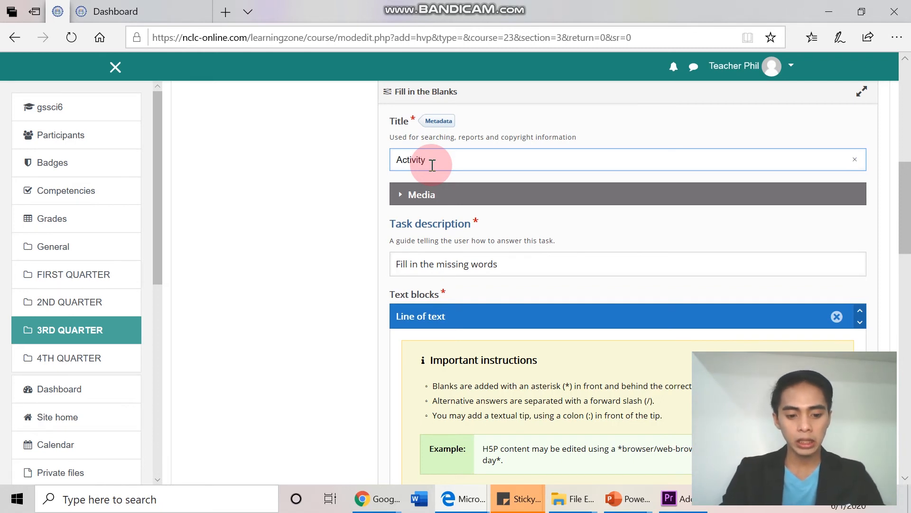
pyautogui.write(' 2')
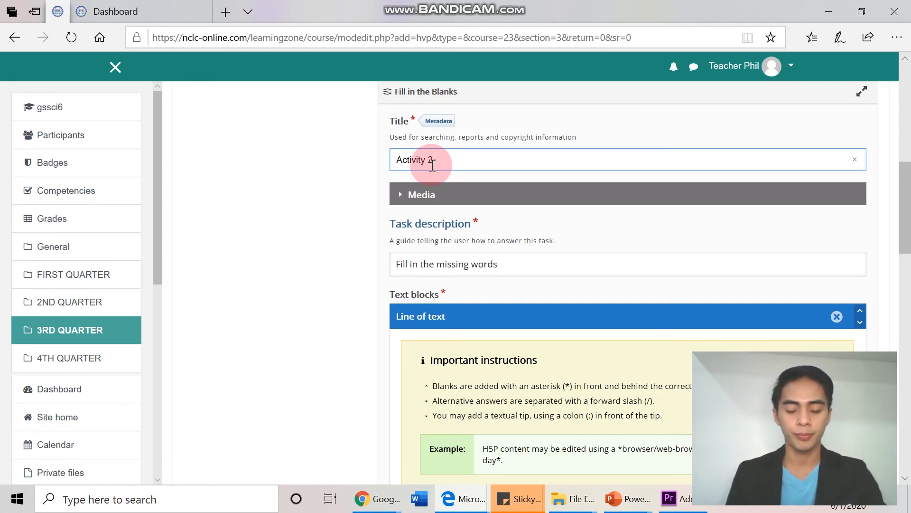
pyautogui.write('-n')
pyautogui.press('BackSpace')
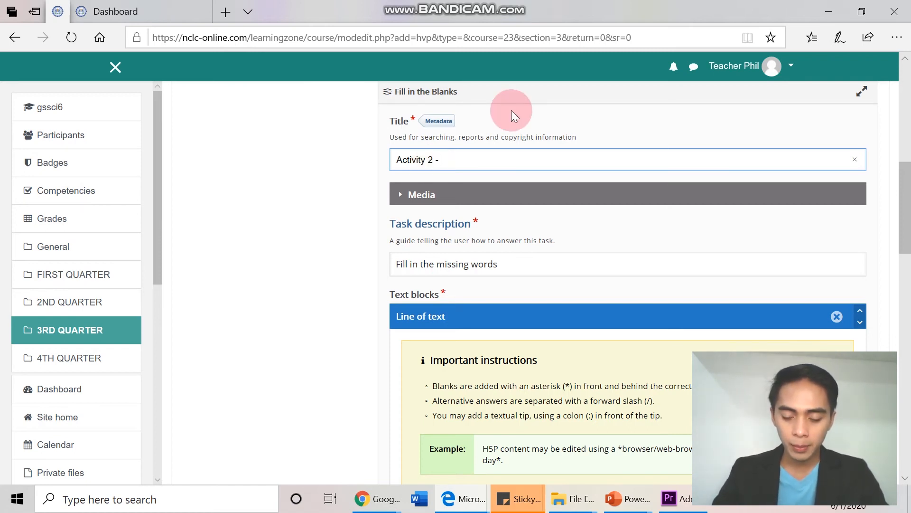
pyautogui.write('Planets')
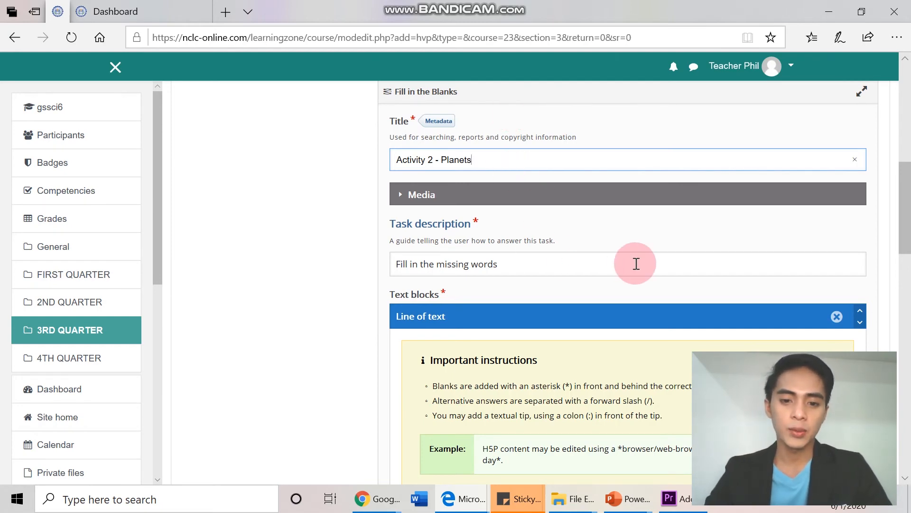
# Step: Open the task description of the Fill in the Blanks content for editing
pyautogui.scroll(-2, 625, 270)
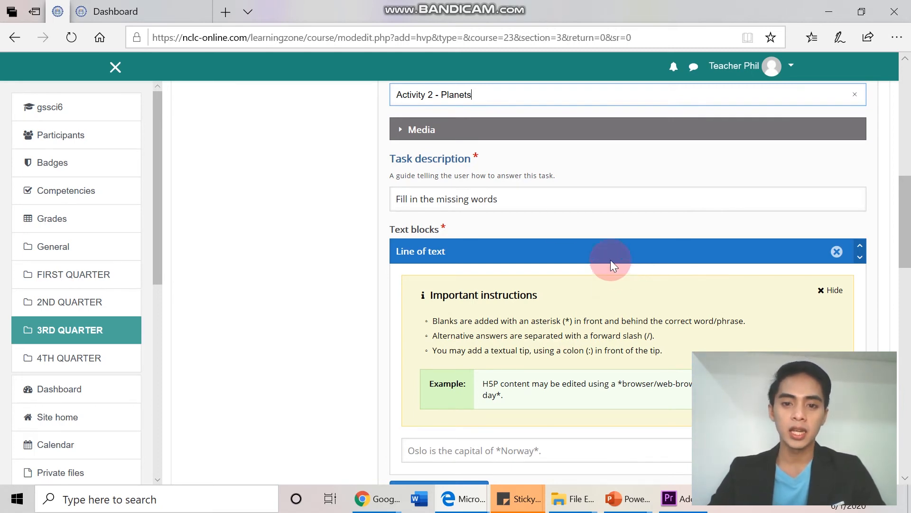
pyautogui.click(511, 204)
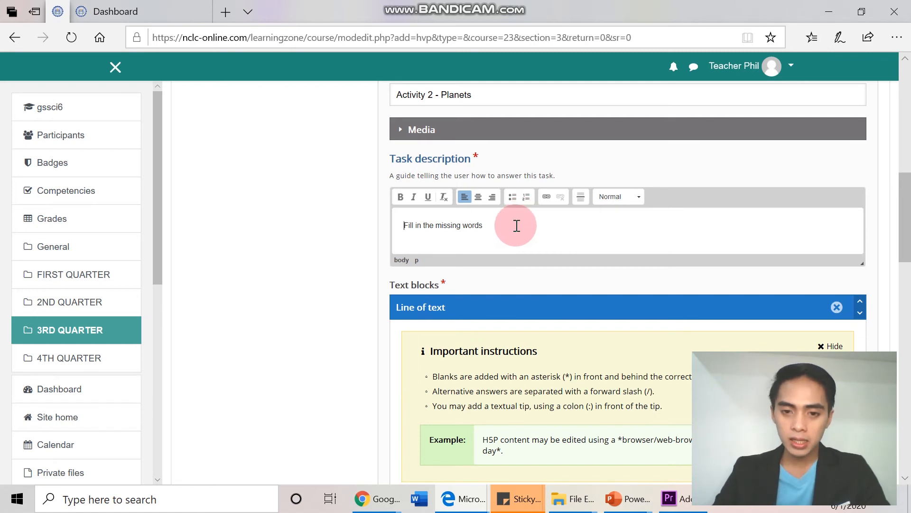
pyautogui.click(293, 322)
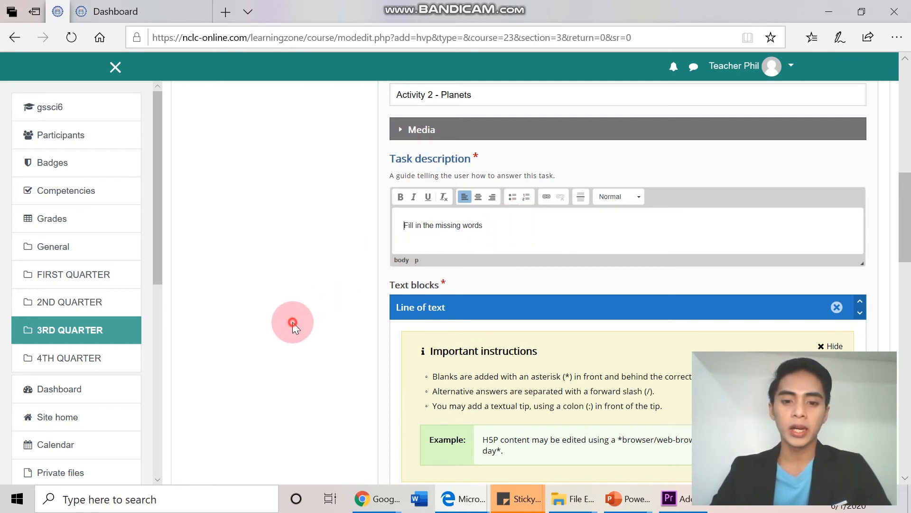
# Step: Enter "What is the largest planet in the solar system? *Jupiter*" as the first line of the text blocks
pyautogui.scroll(-2, 397, 321)
pyautogui.scroll(-3, 396, 320)
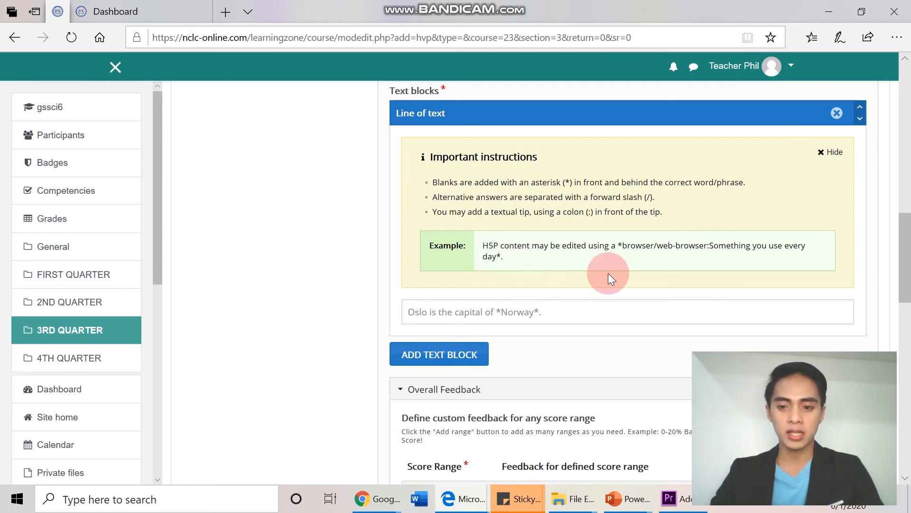
pyautogui.scroll(-1, 346, 286)
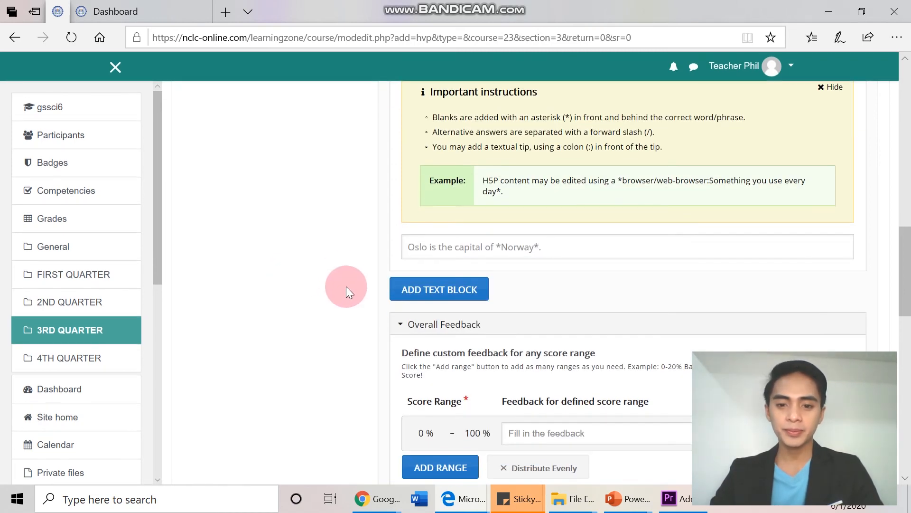
pyautogui.click(570, 256)
pyautogui.write('What ')
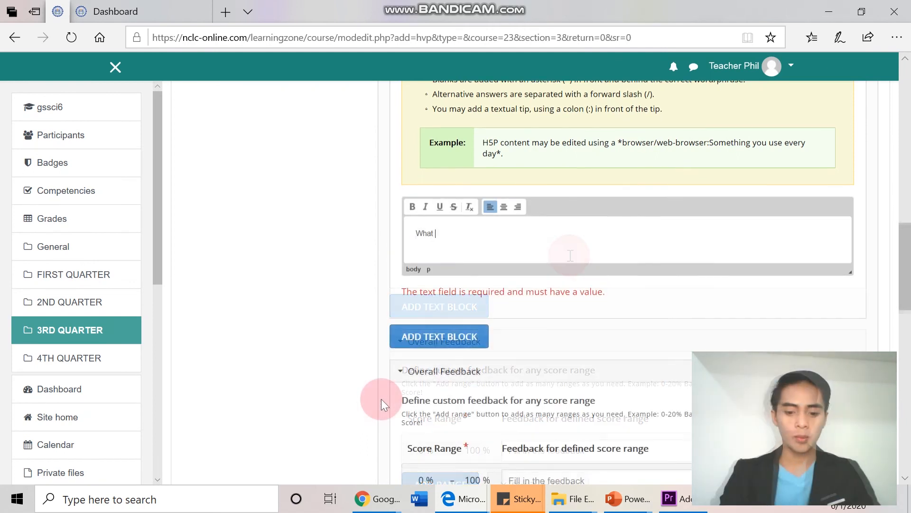
pyautogui.write('is the largest')
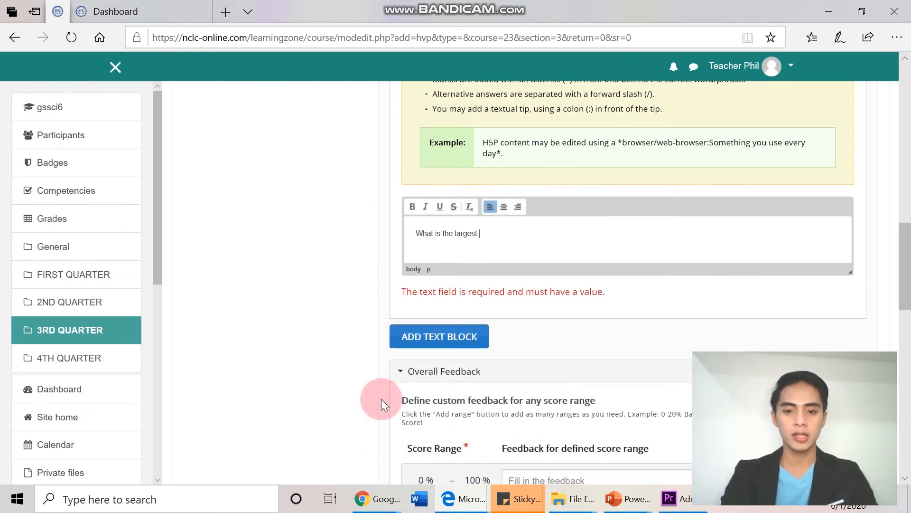
pyautogui.write(' planet in the solar sy')
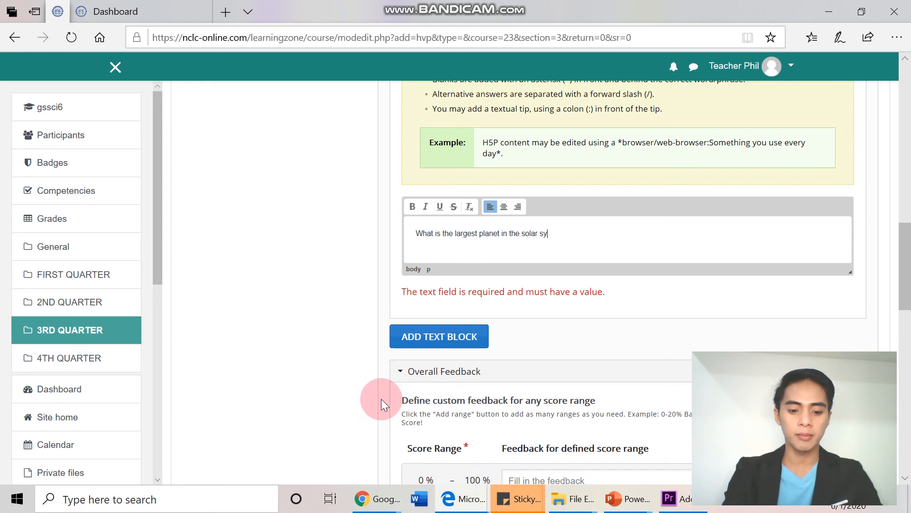
pyautogui.write('stem')
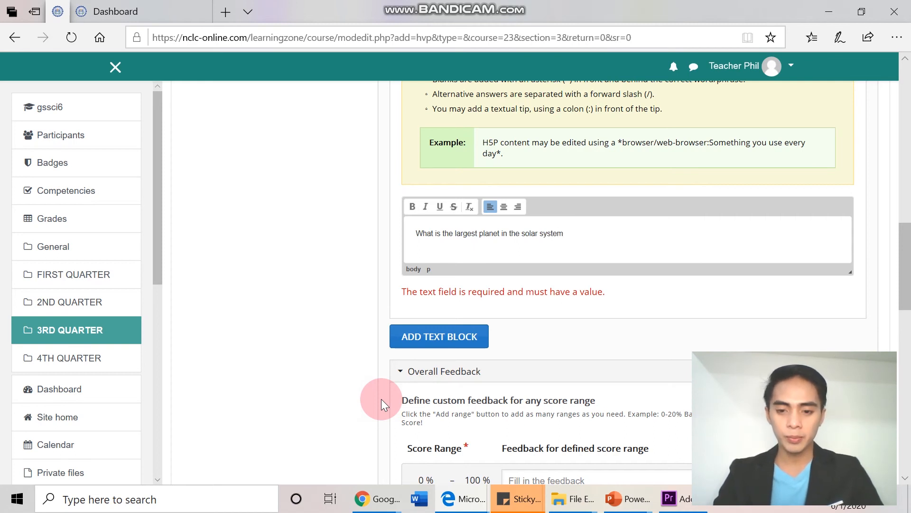
pyautogui.write('? *')
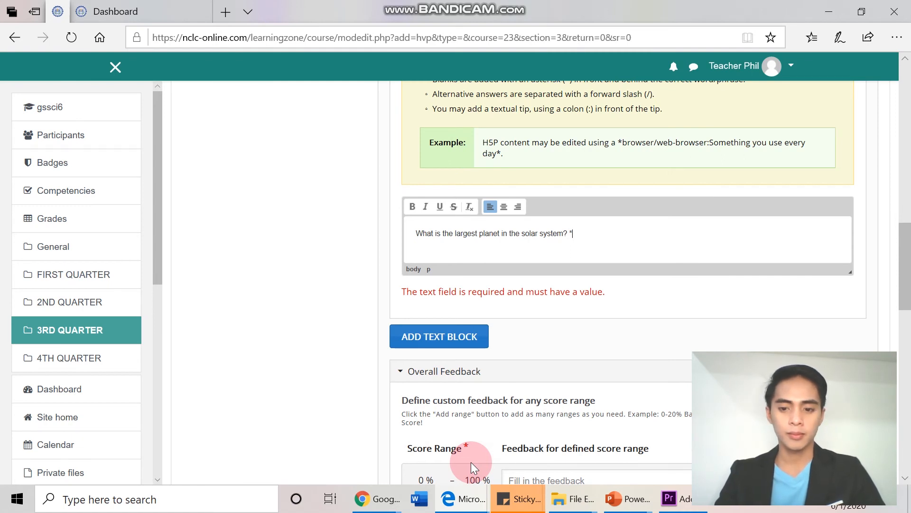
pyautogui.write('Ju')
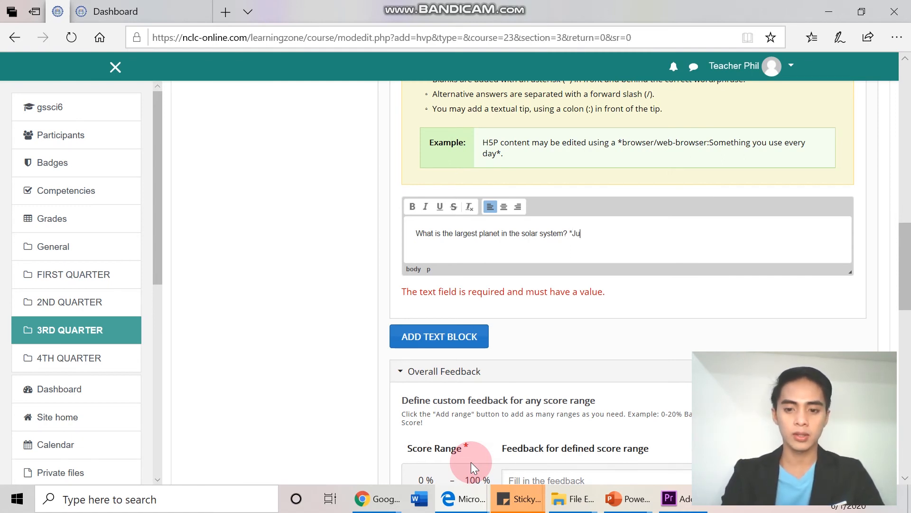
pyautogui.write('piter')
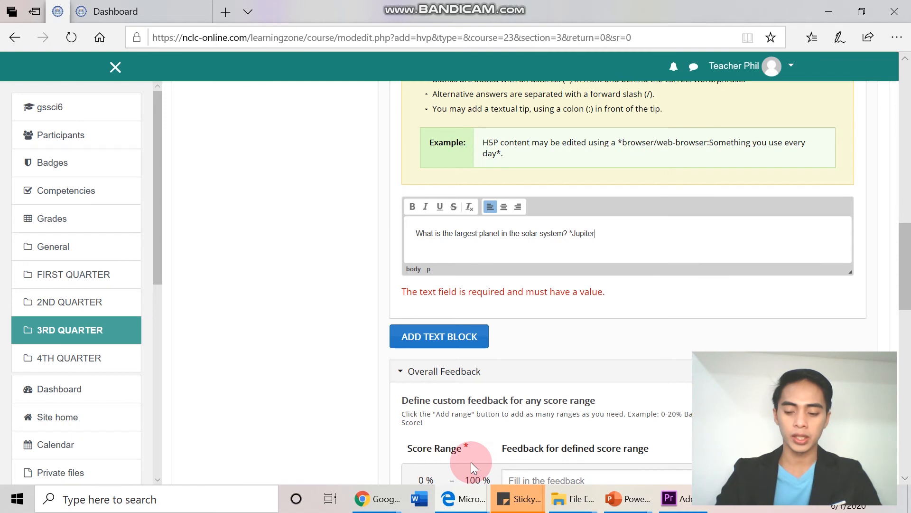
pyautogui.write('*')
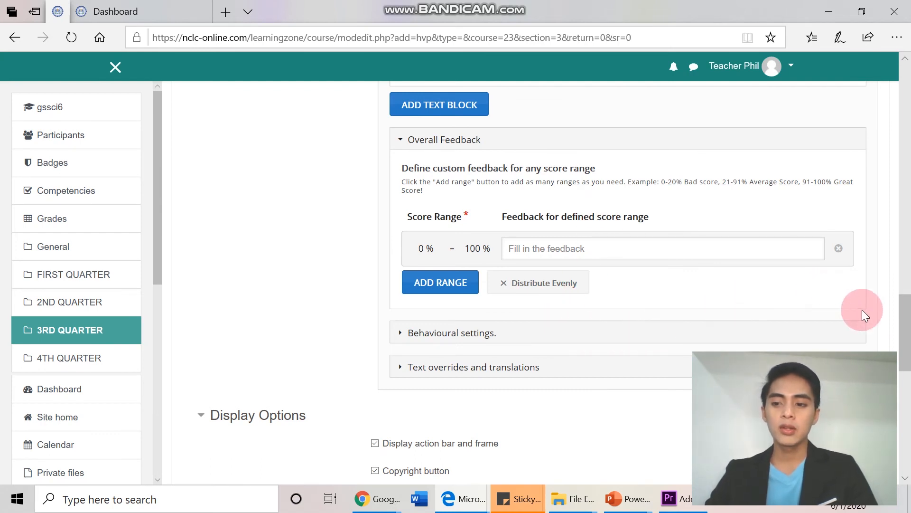
# Step: Set the overall feedback for the 0–100 % score range to "Excellent!"
pyautogui.scroll(-1, 907, 318)
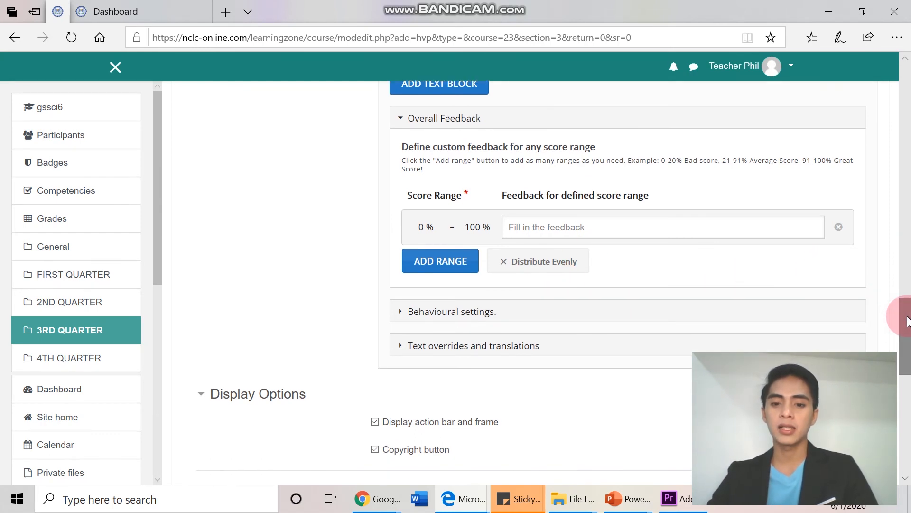
pyautogui.click(513, 227)
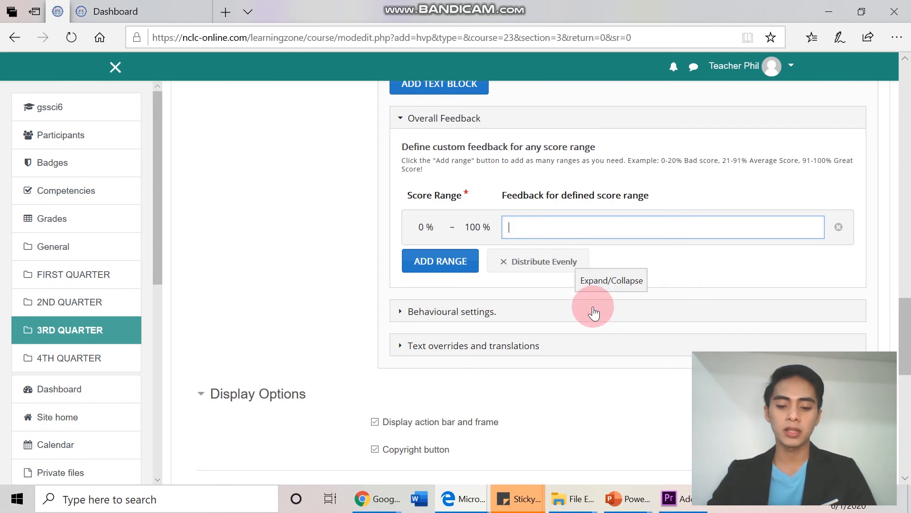
pyautogui.write('Great')
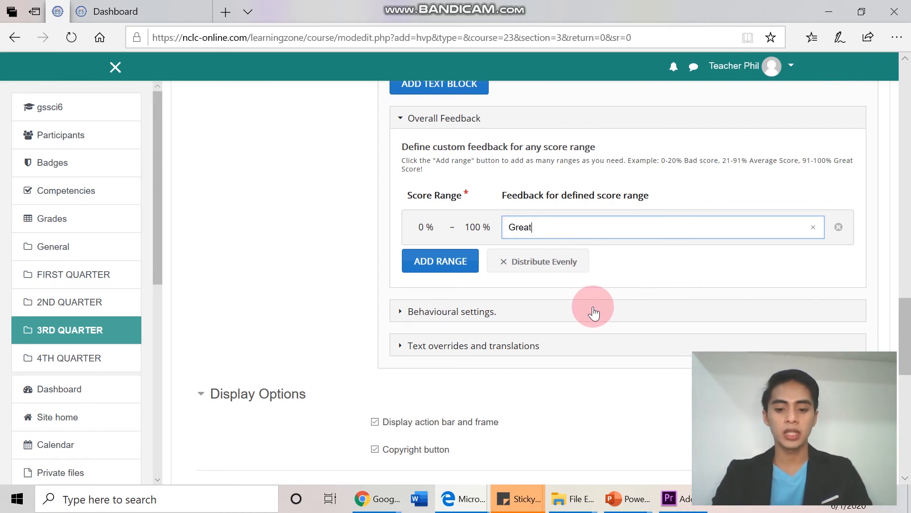
pyautogui.write(' JO')
pyautogui.press('BackSpace')
pyautogui.press('BackSpace')
pyautogui.press('BackSpace')
pyautogui.press('BackSpace')
pyautogui.press('BackSpace')
pyautogui.press('BackSpace')
pyautogui.press('BackSpace')
pyautogui.press('BackSpace')
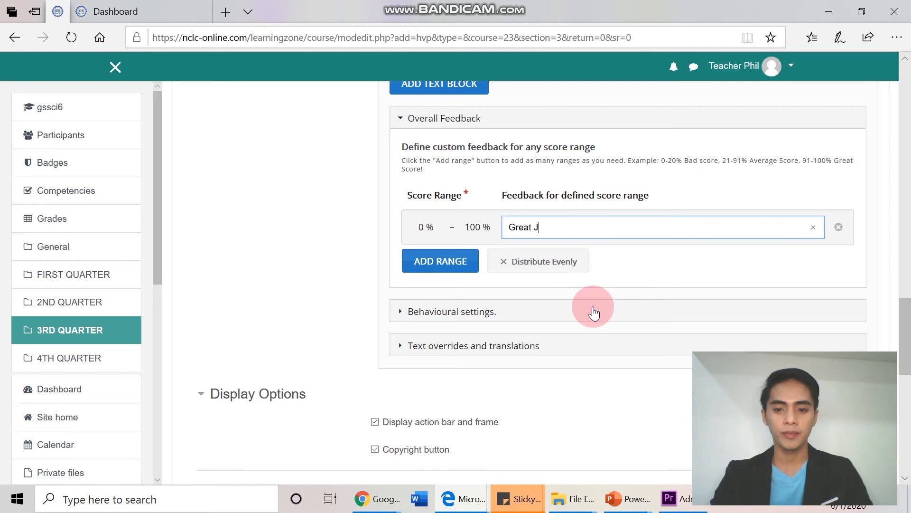
pyautogui.write('Ex')
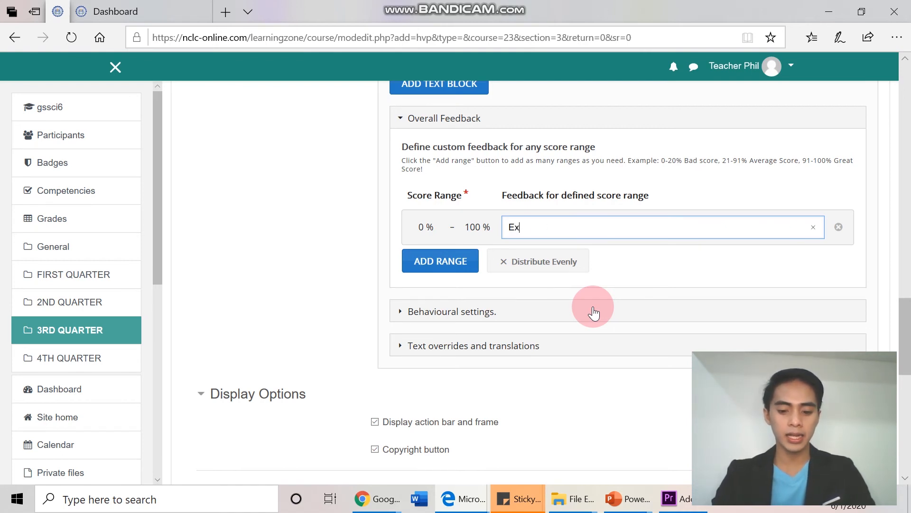
pyautogui.write('cellent!')
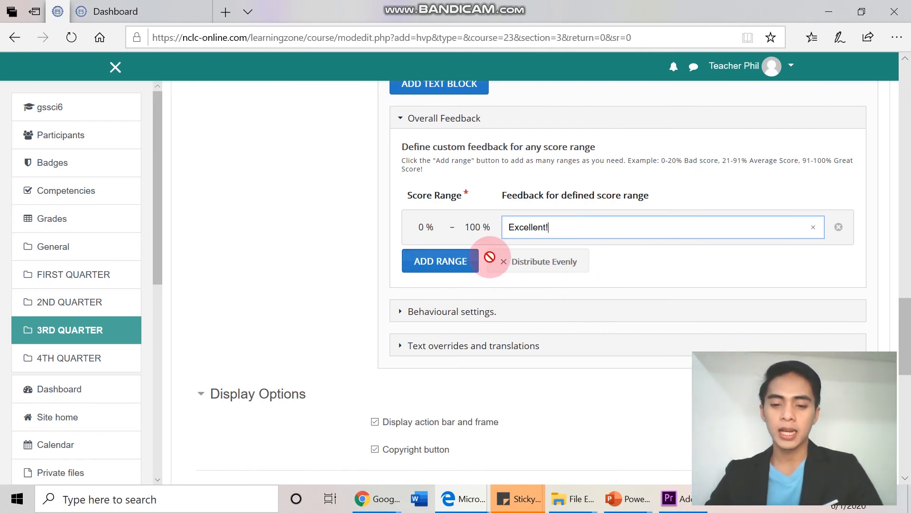
# Step: Add a second score range, then end the first range at 50 % with the feedback "Better Luck Next Time!"
pyautogui.click(431, 260)
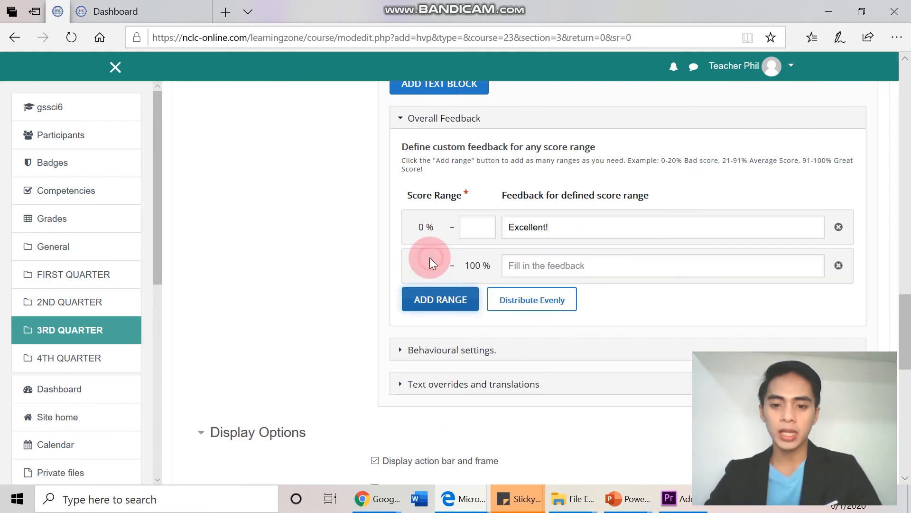
pyautogui.click(472, 230)
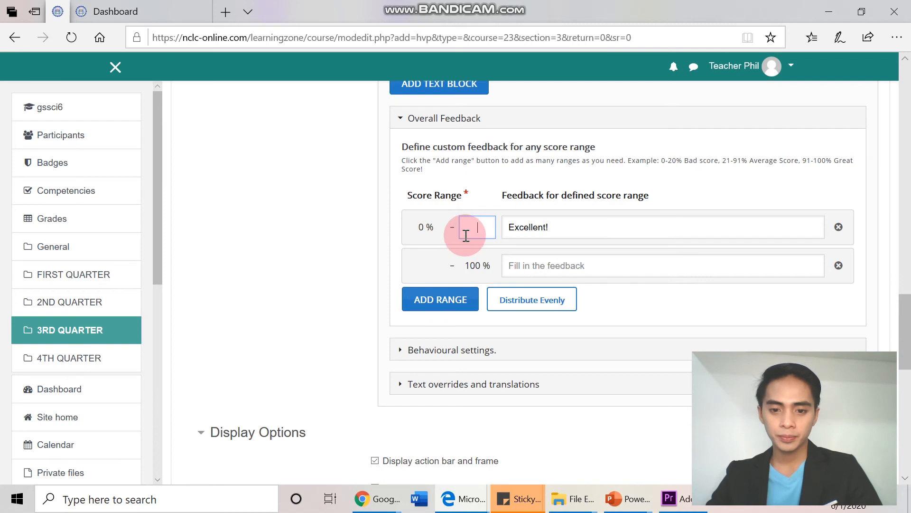
pyautogui.click(522, 229)
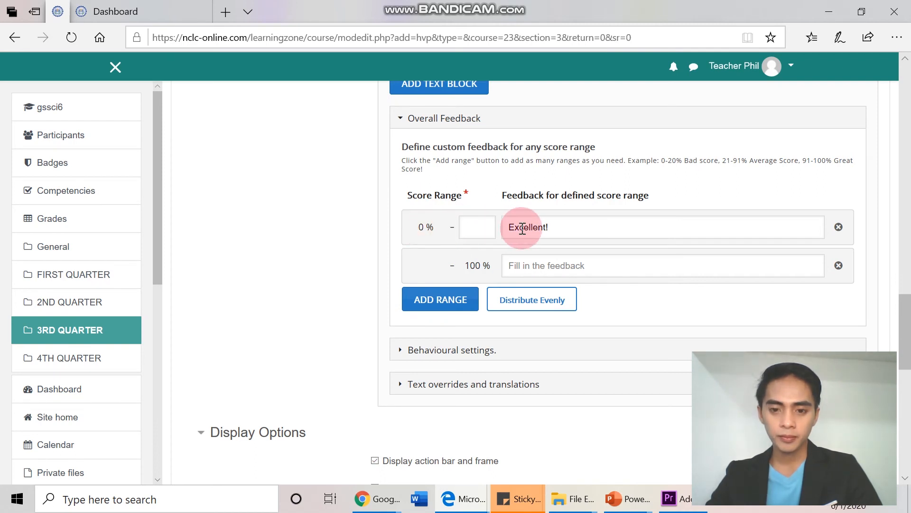
pyautogui.moveTo(549, 229); pyautogui.dragTo(508, 230)
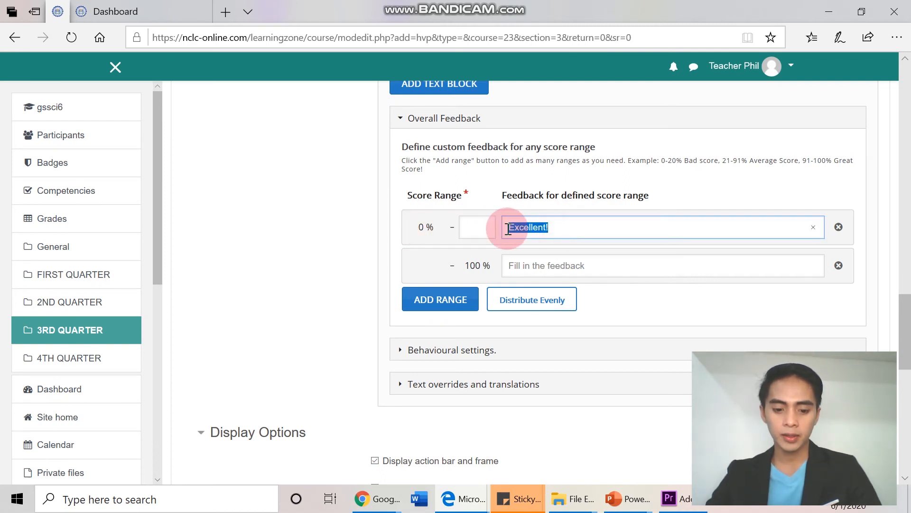
pyautogui.write('Try Agian')
pyautogui.press('BackSpace')
pyautogui.press('BackSpace')
pyautogui.press('BackSpace')
pyautogui.press('BackSpace')
pyautogui.press('BackSpace')
pyautogui.press('BackSpace')
pyautogui.press('BackSpace')
pyautogui.press('BackSpace')
pyautogui.press('BackSpace')
pyautogui.write('Better')
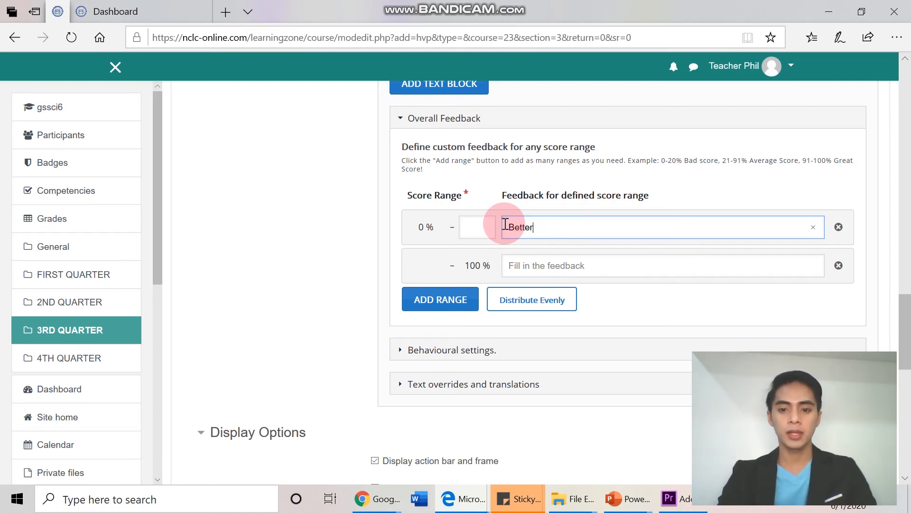
pyautogui.write(' Luck')
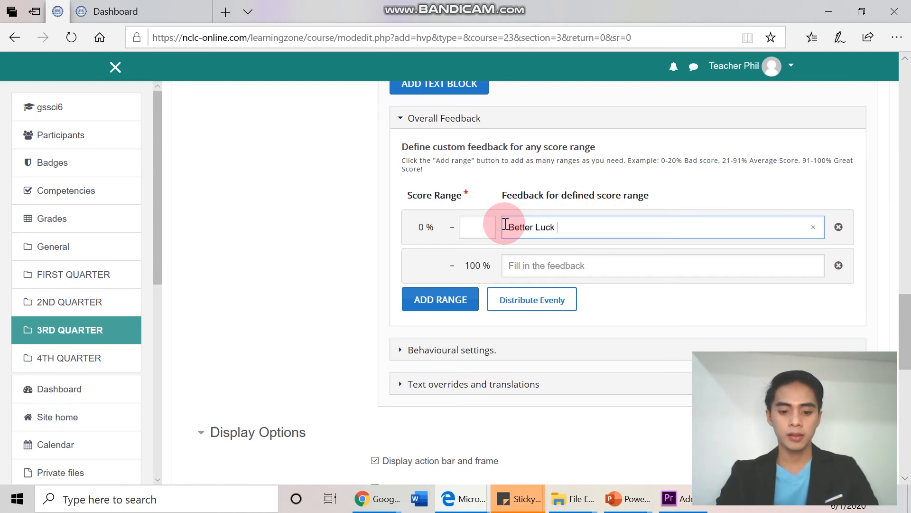
pyautogui.write(' Next')
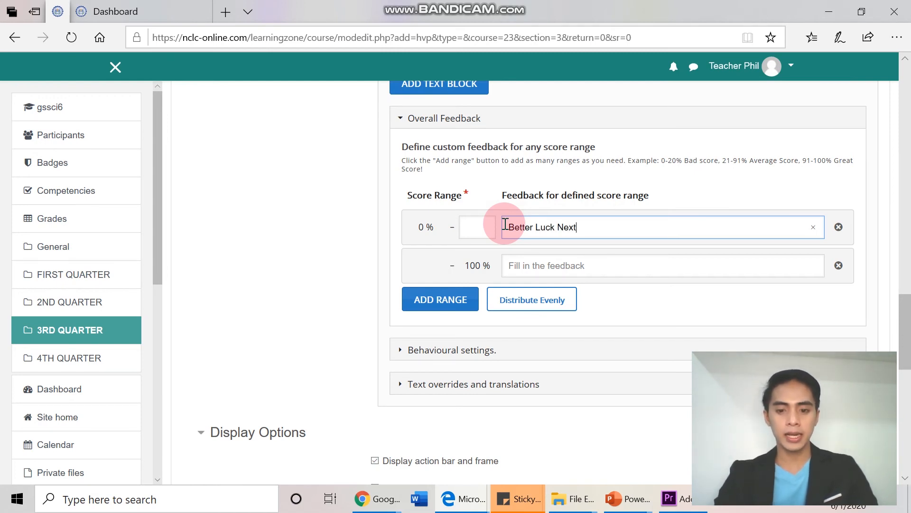
pyautogui.write(' Tim')
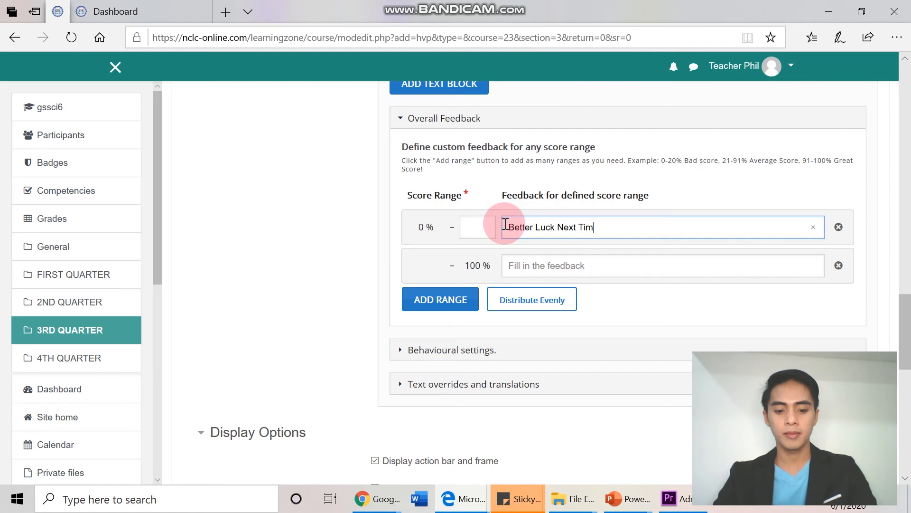
pyautogui.write('e!')
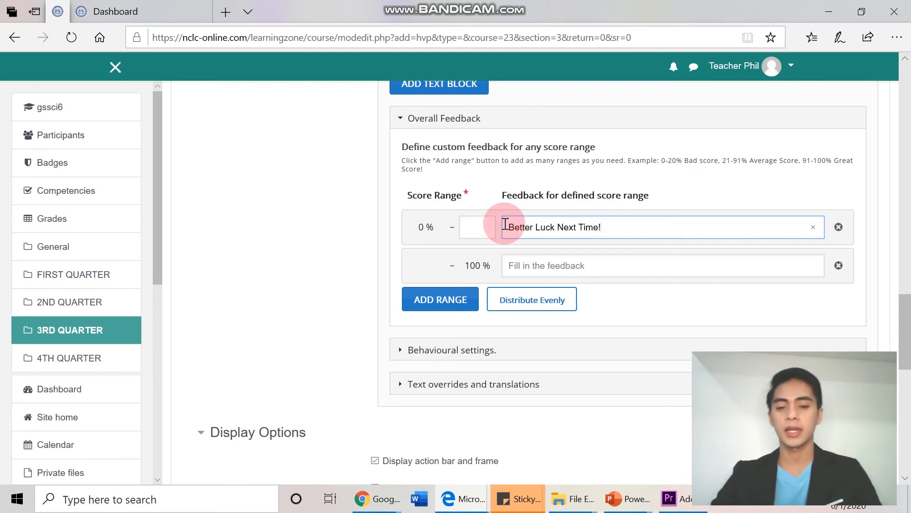
pyautogui.click(482, 229)
pyautogui.write('50')
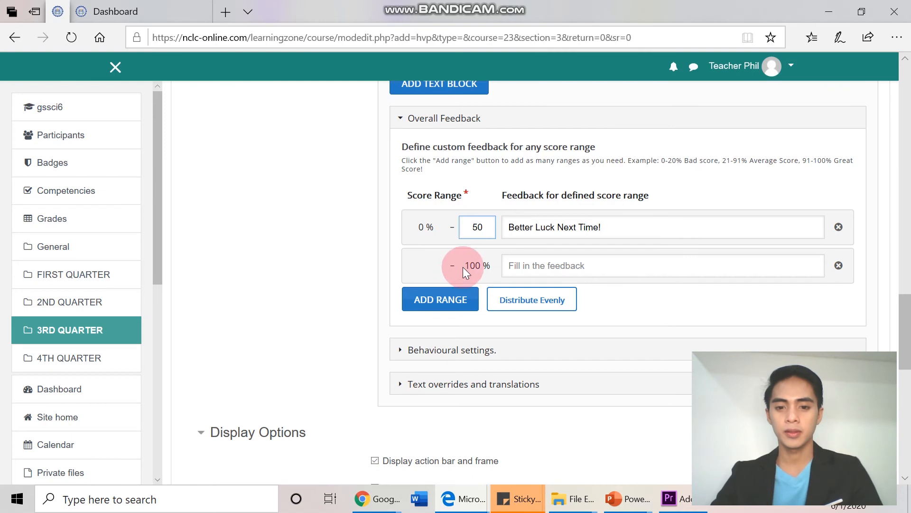
# Step: Give the second score range the feedback "Good Job!" and end it at 70 % by adding a third range
pyautogui.click(547, 262)
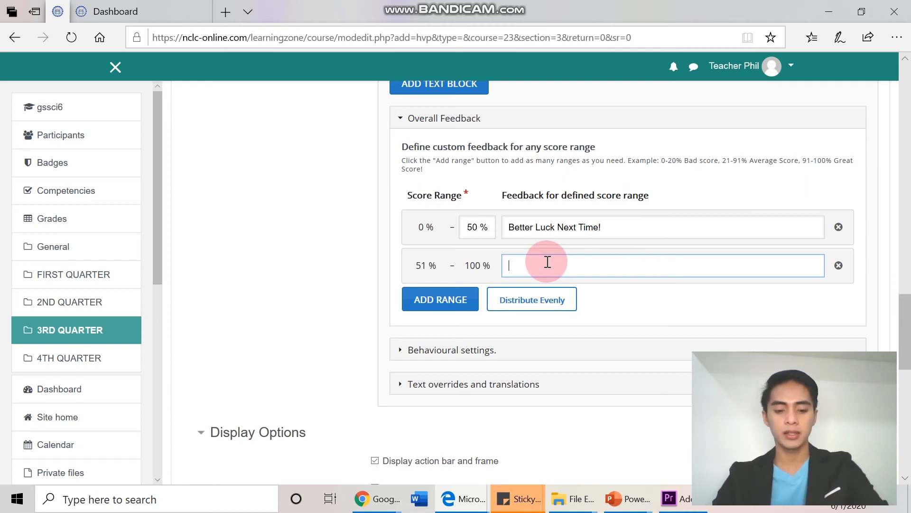
pyautogui.write('G')
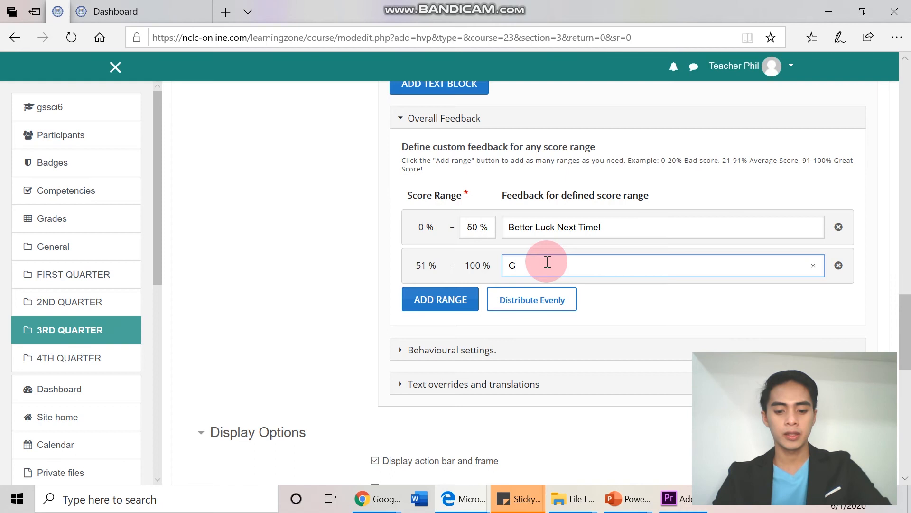
pyautogui.write('ood Job')
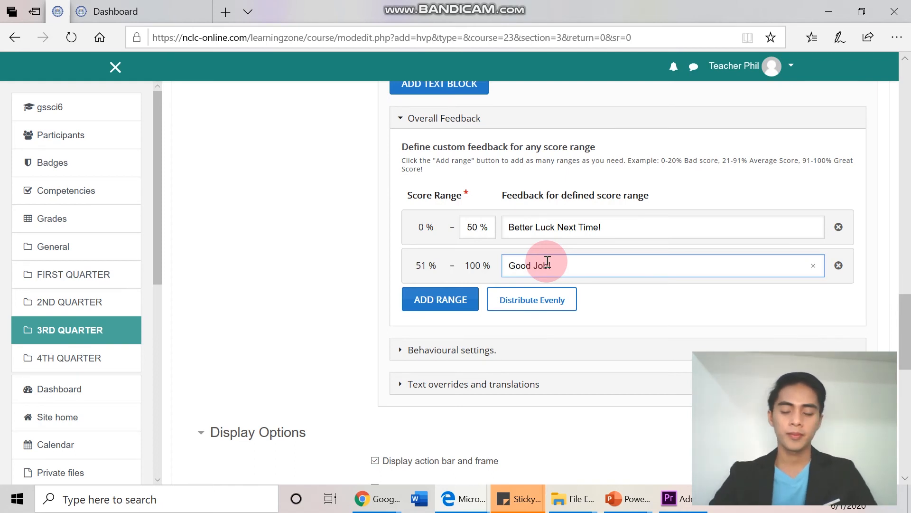
pyautogui.write('!')
pyautogui.click(464, 299)
pyautogui.click(476, 267)
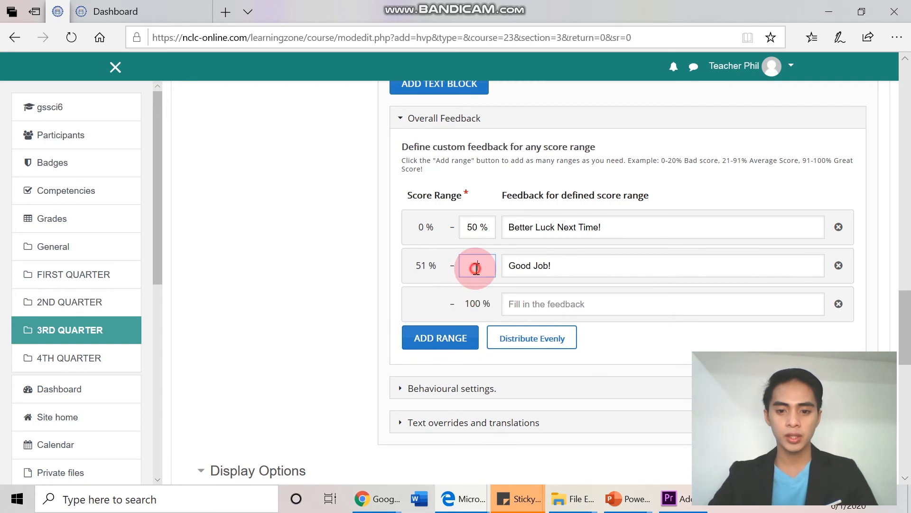
pyautogui.write('70')
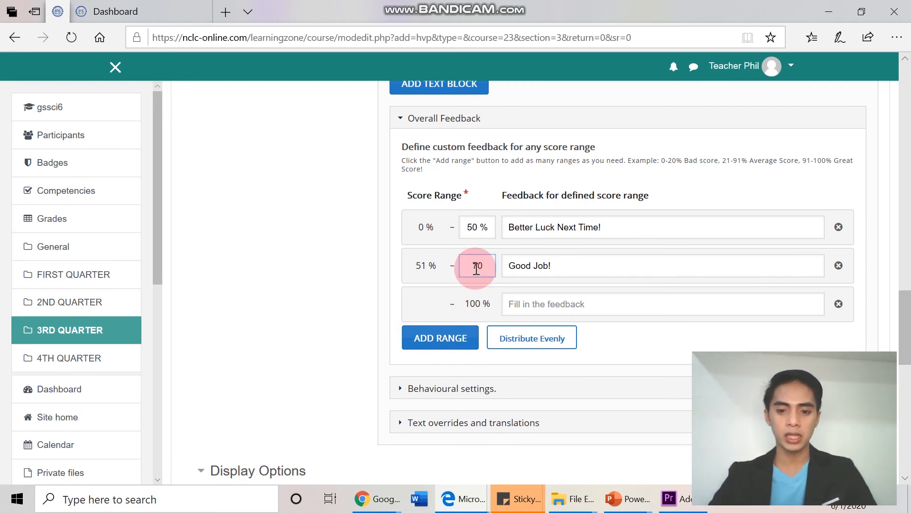
# Step: Set the feedback for the third score range, 71–100 %, to "Excellent"
pyautogui.click(522, 304)
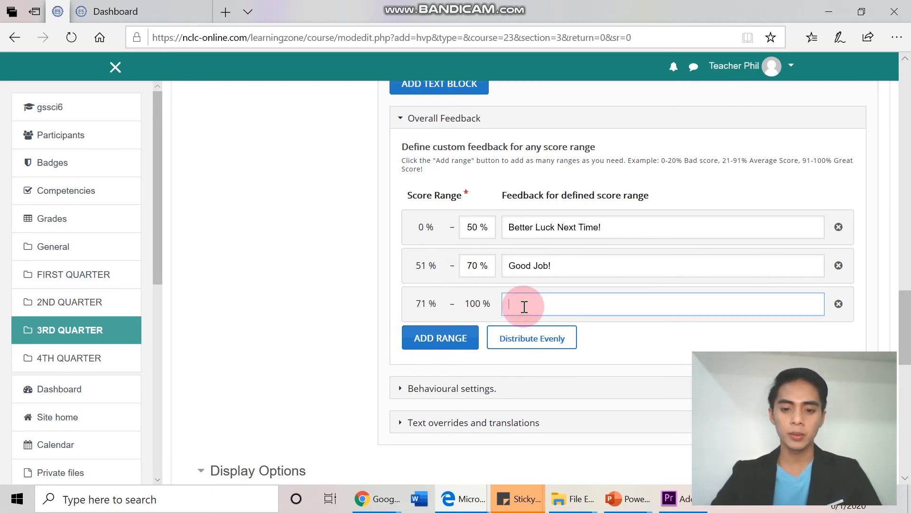
pyautogui.write('Ex')
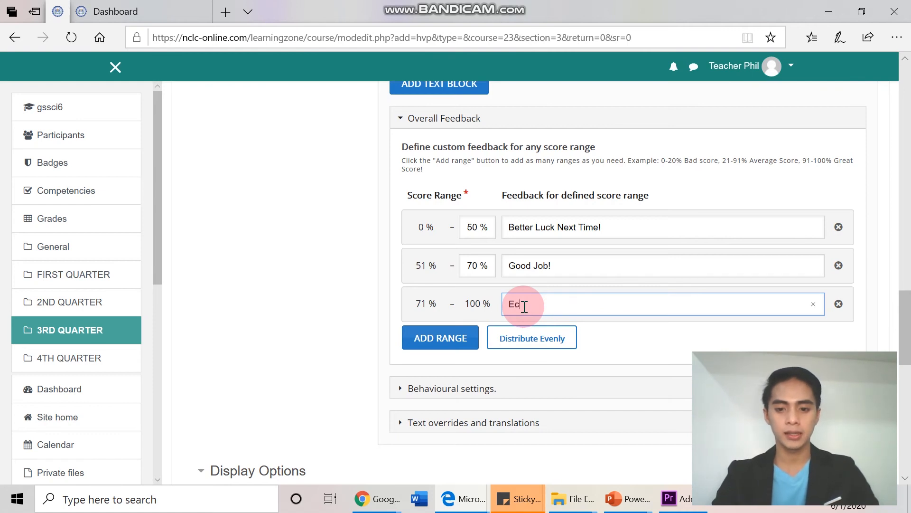
pyautogui.press('BackSpace')
pyautogui.write('xcel')
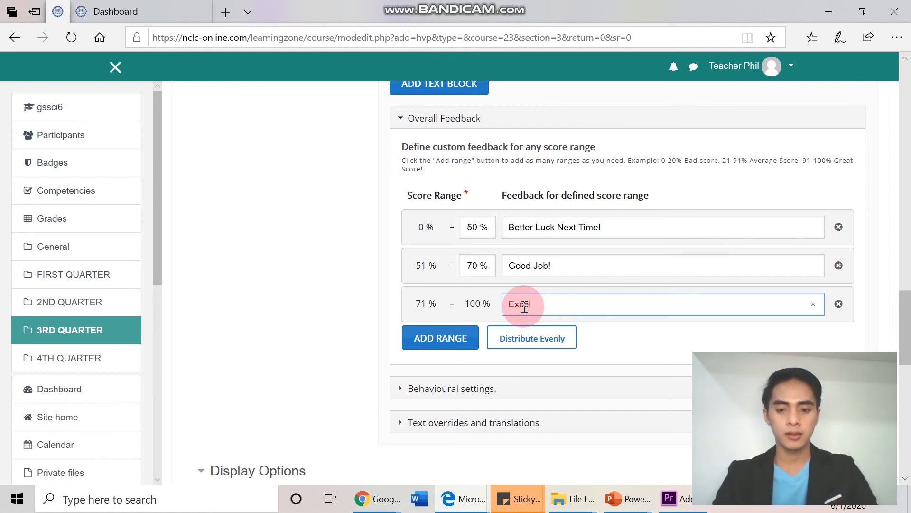
pyautogui.write('lent')
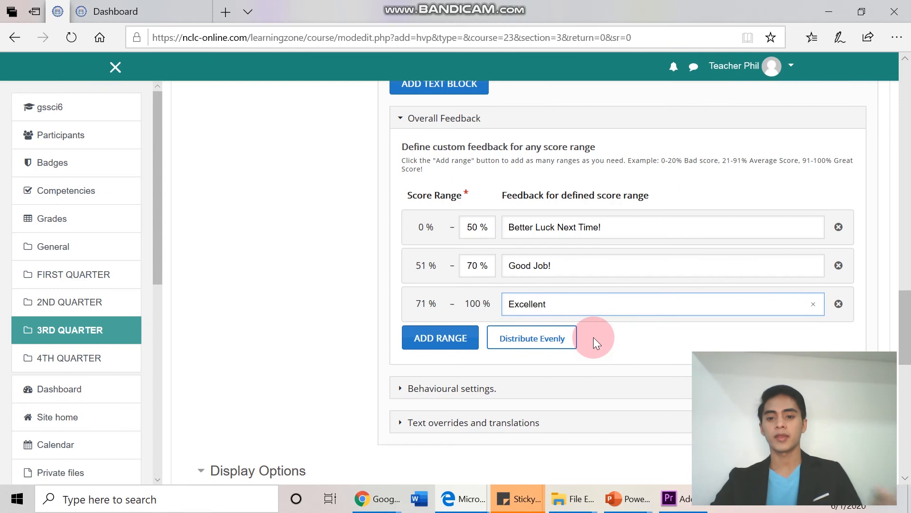
# Step: Change the feedback for the 71–100 % range to "Excellent!", then save and display the activity
pyautogui.write('!')
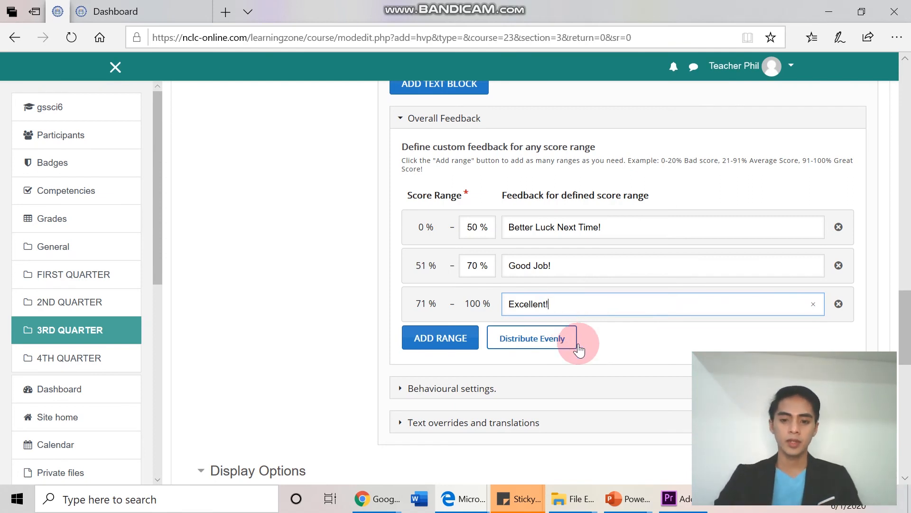
pyautogui.scroll(-3, 613, 337)
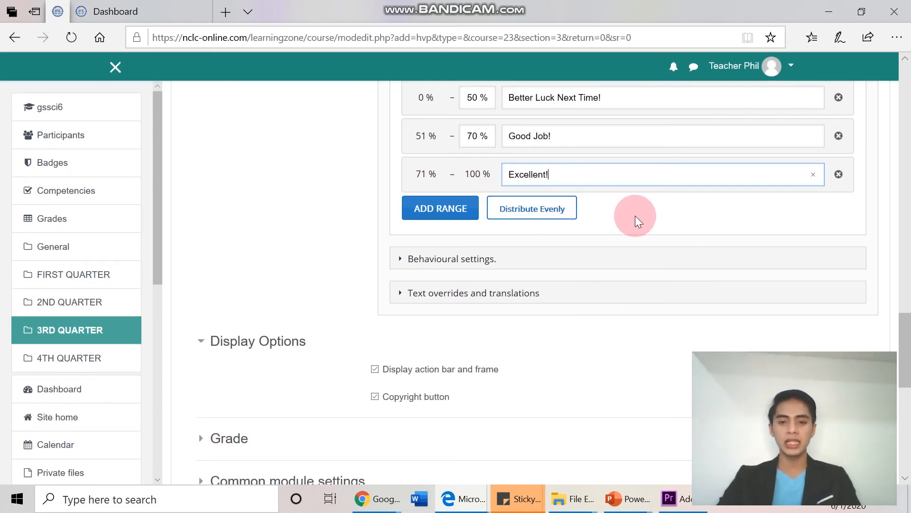
pyautogui.scroll(2, 458, 289)
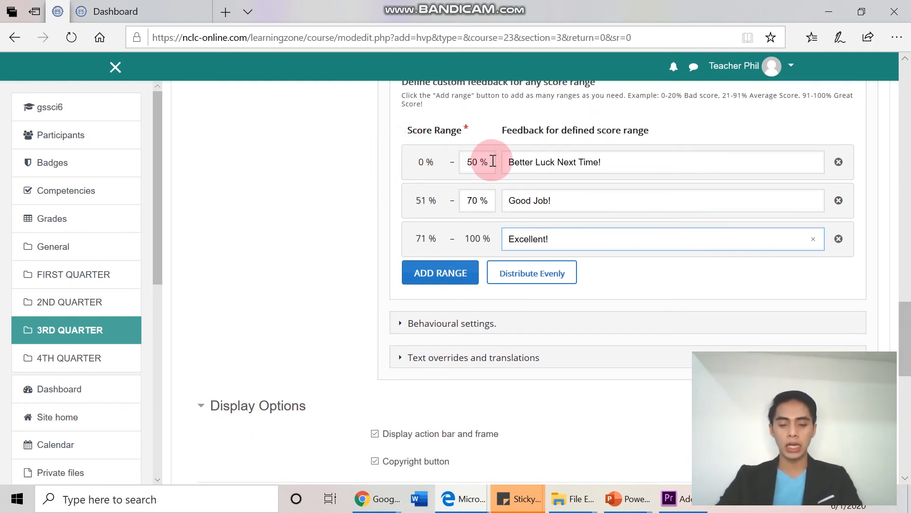
pyautogui.scroll(-4, 712, 297)
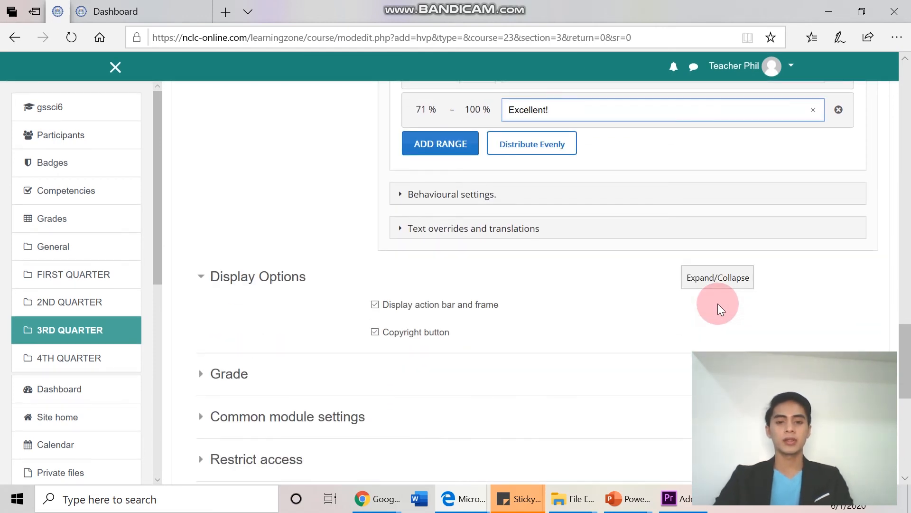
pyautogui.scroll(-4, 711, 307)
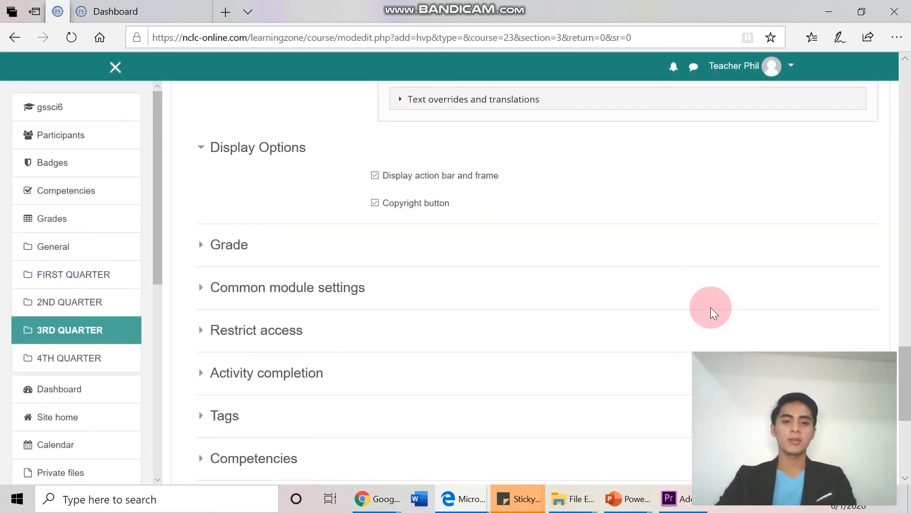
pyautogui.scroll(-6, 710, 307)
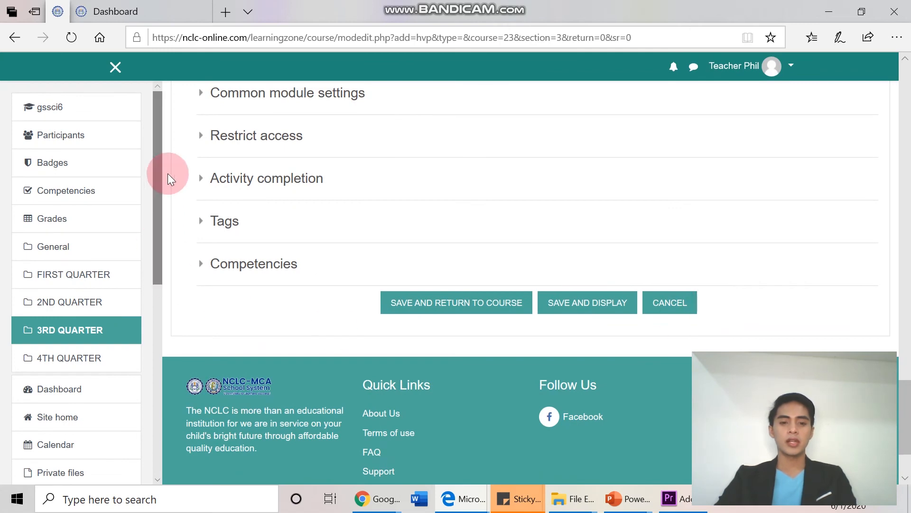
pyautogui.click(591, 303)
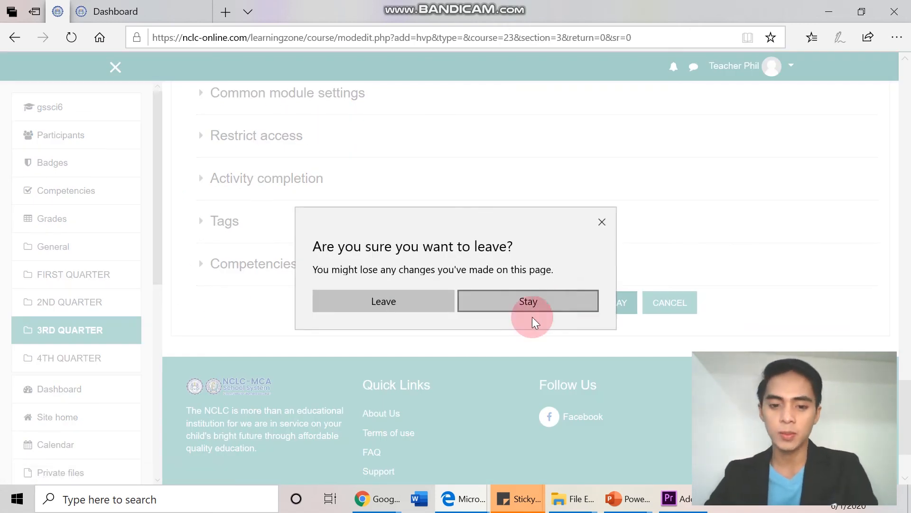
pyautogui.click(409, 305)
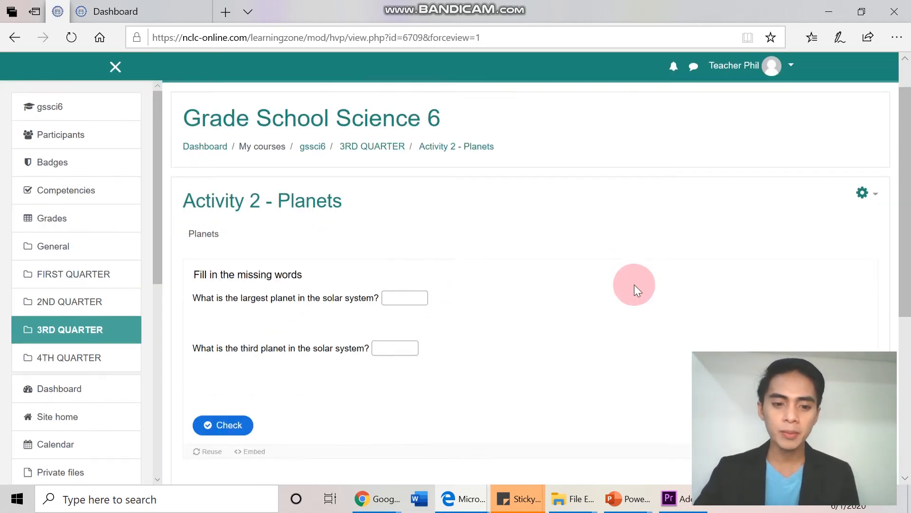
# Step: Review the title, description and first question of the saved Activity 2 - Planets
pyautogui.scroll(-3, 632, 284)
pyautogui.click(392, 210)
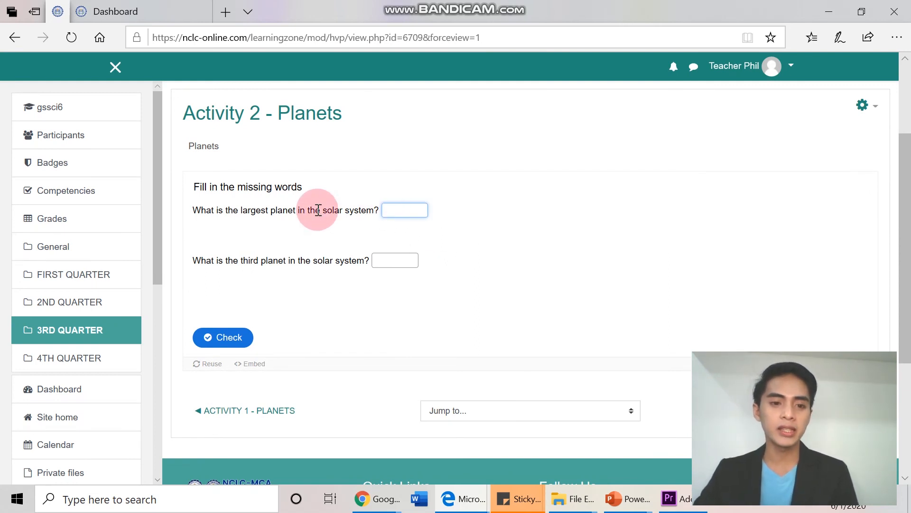
pyautogui.moveTo(211, 136); pyautogui.dragTo(175, 155)
pyautogui.moveTo(253, 144); pyautogui.dragTo(168, 162)
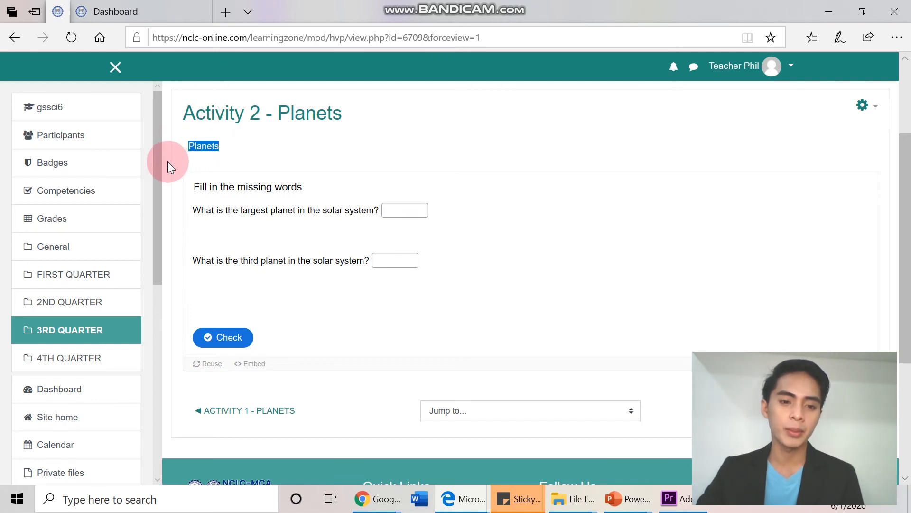
pyautogui.moveTo(355, 122); pyautogui.dragTo(176, 132)
pyautogui.click(271, 144)
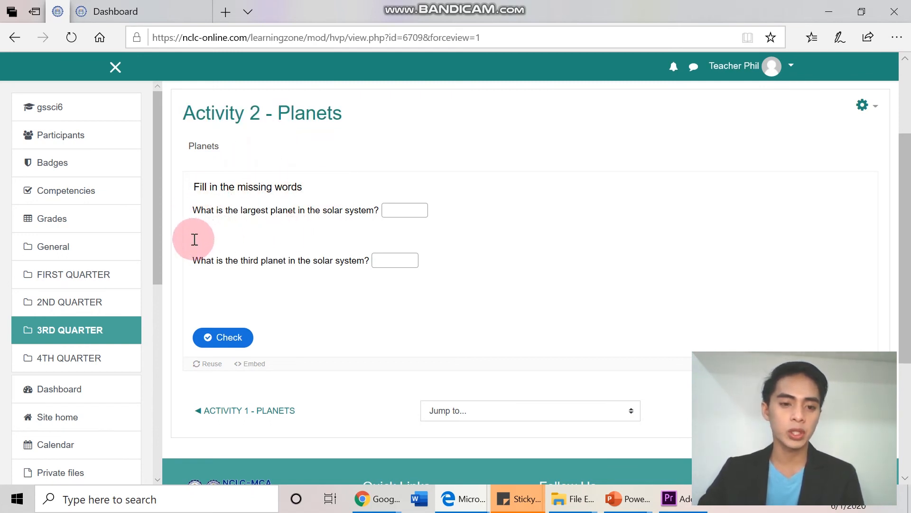
pyautogui.moveTo(193, 209); pyautogui.dragTo(362, 210)
# Step: Answer the largest-planet question with "jupiter" and the third-planet question with "mother earth", and check the answers
pyautogui.click(420, 212)
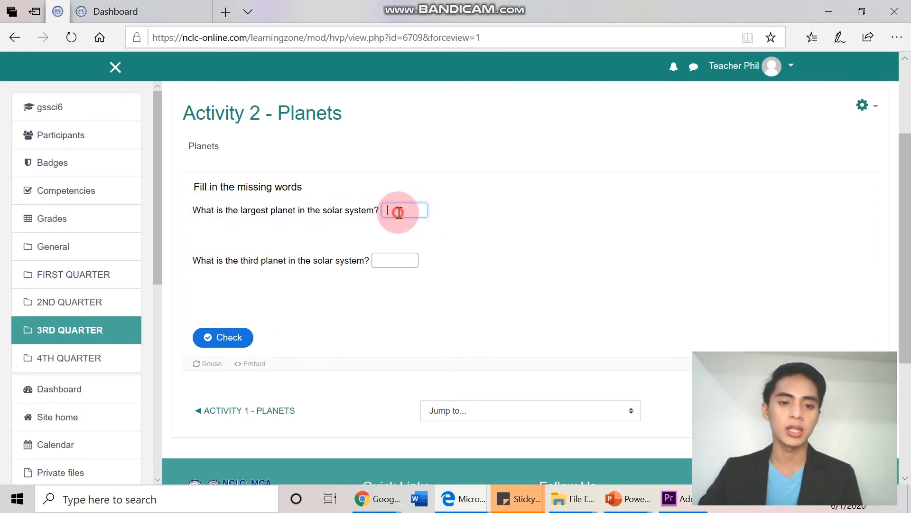
pyautogui.write('jup')
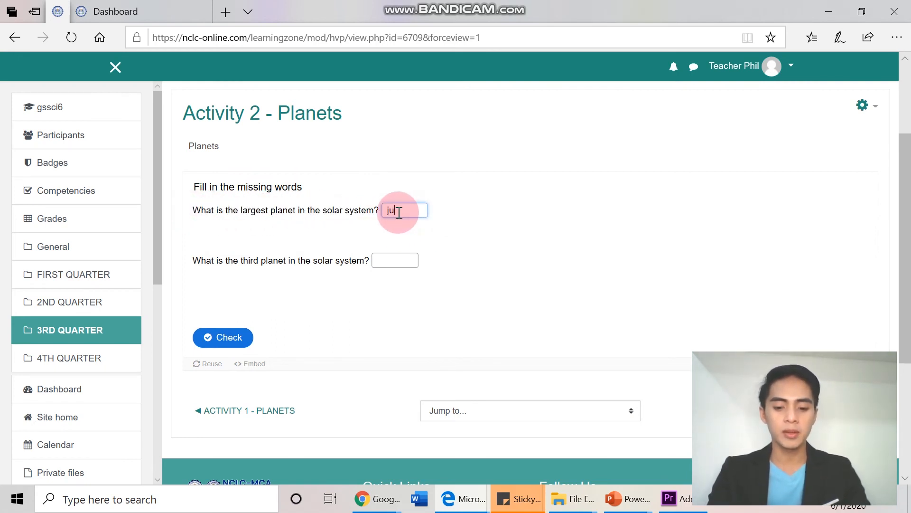
pyautogui.write('iter')
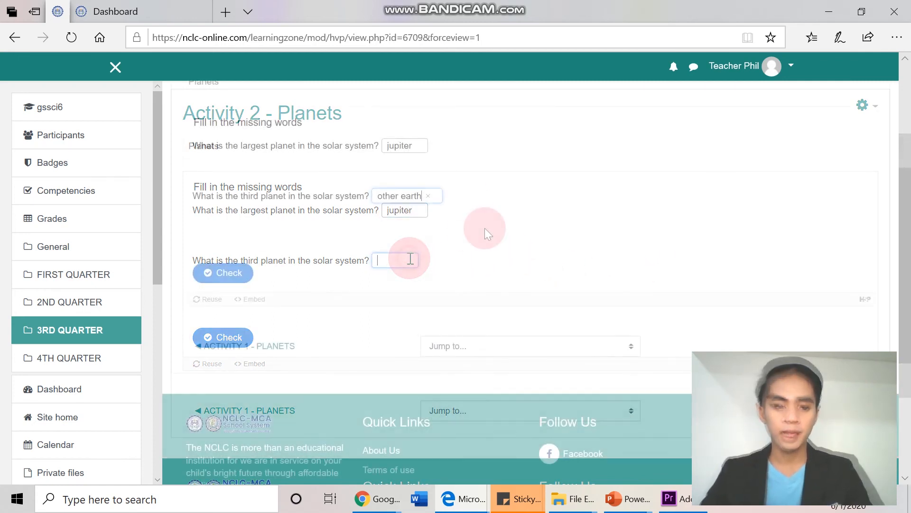
pyautogui.scroll(1, 253, 276)
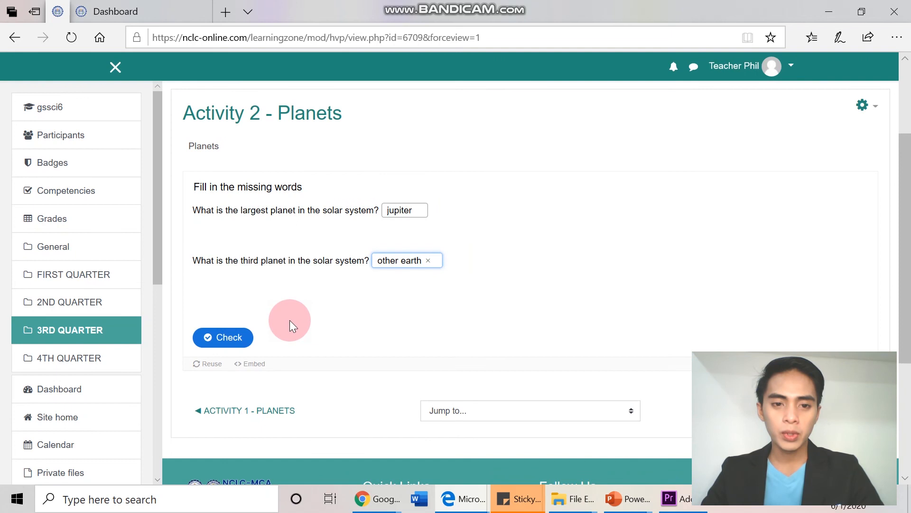
pyautogui.scroll(1, 280, 332)
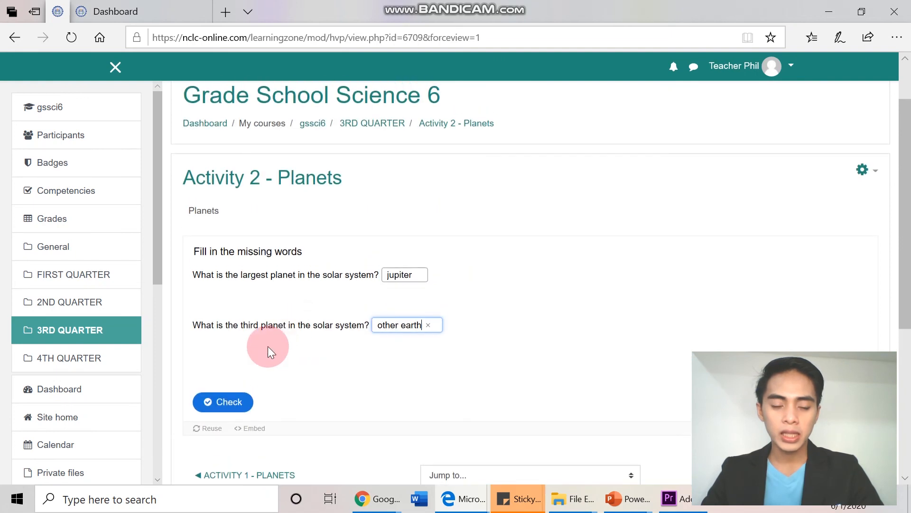
pyautogui.click(232, 402)
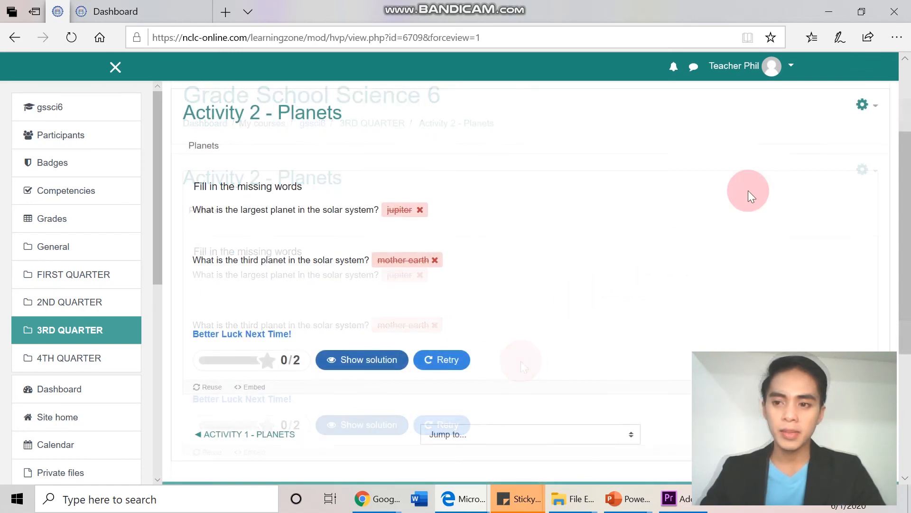
# Step: Open the settings of Activity 2 - Planets for editing and inspect the accepted answers in its text block
pyautogui.click(862, 108)
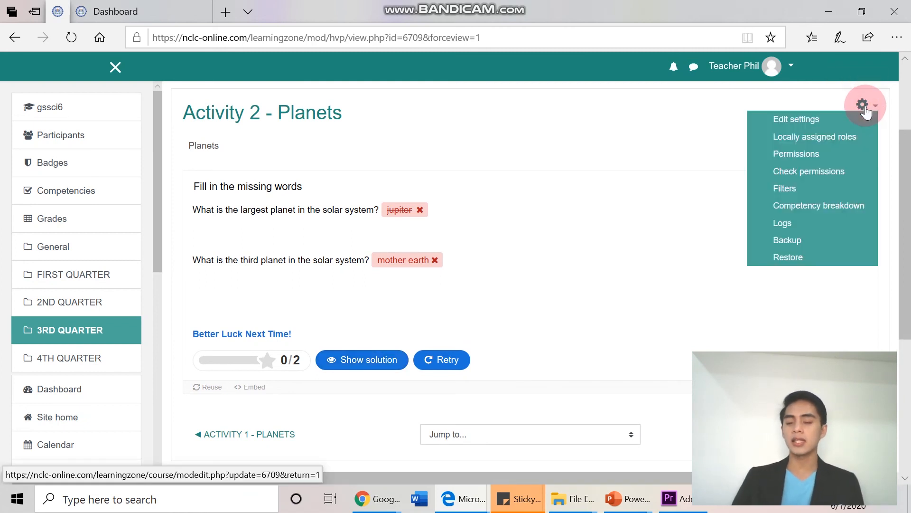
pyautogui.click(851, 118)
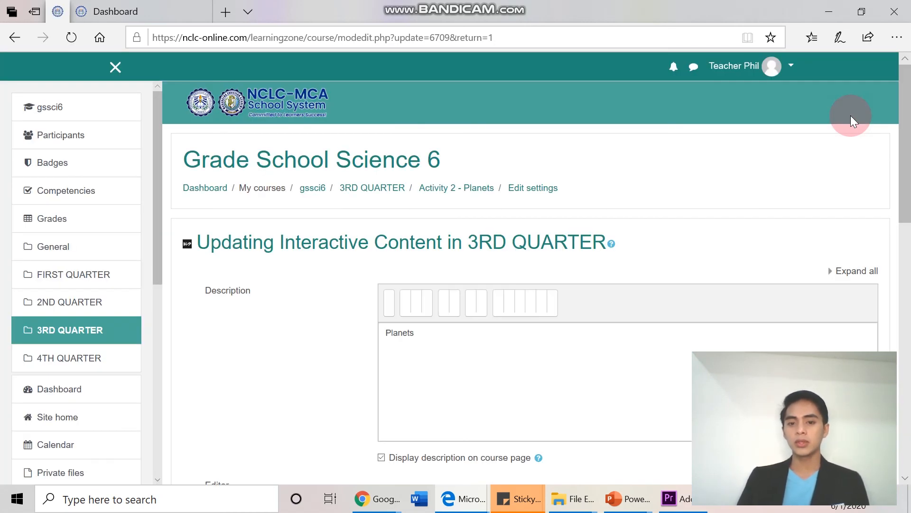
pyautogui.scroll(-6, 634, 175)
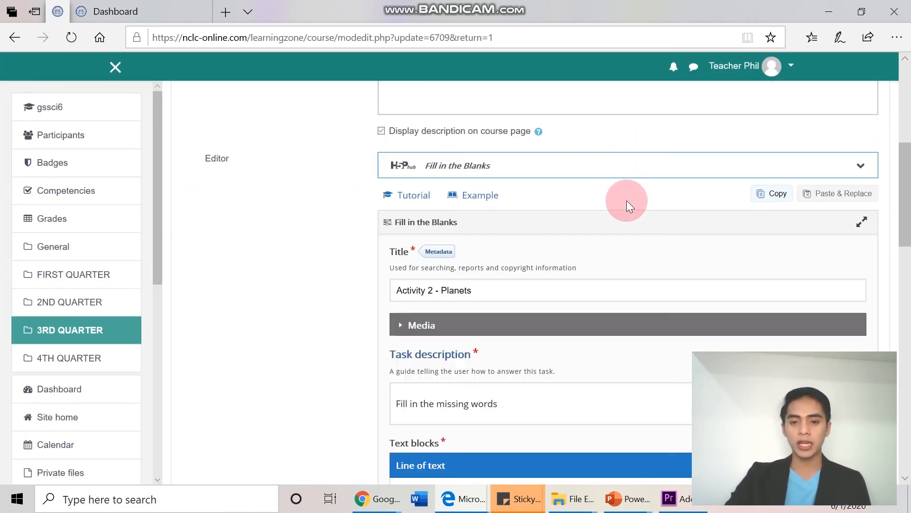
pyautogui.scroll(-2, 278, 253)
pyautogui.scroll(-8, 279, 252)
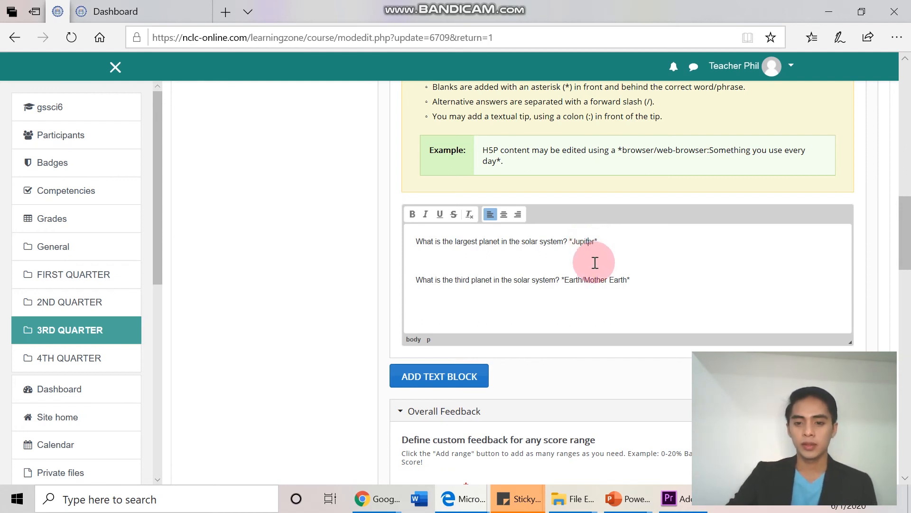
pyautogui.click(601, 283)
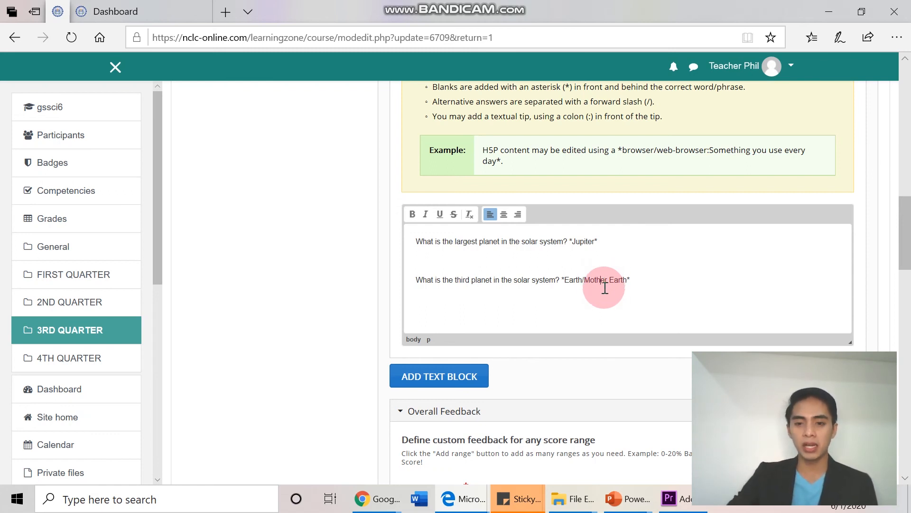
# Step: Examine the activity's behavioural settings, particularly the Case sensitive option
pyautogui.scroll(-4, 313, 300)
pyautogui.scroll(-6, 311, 300)
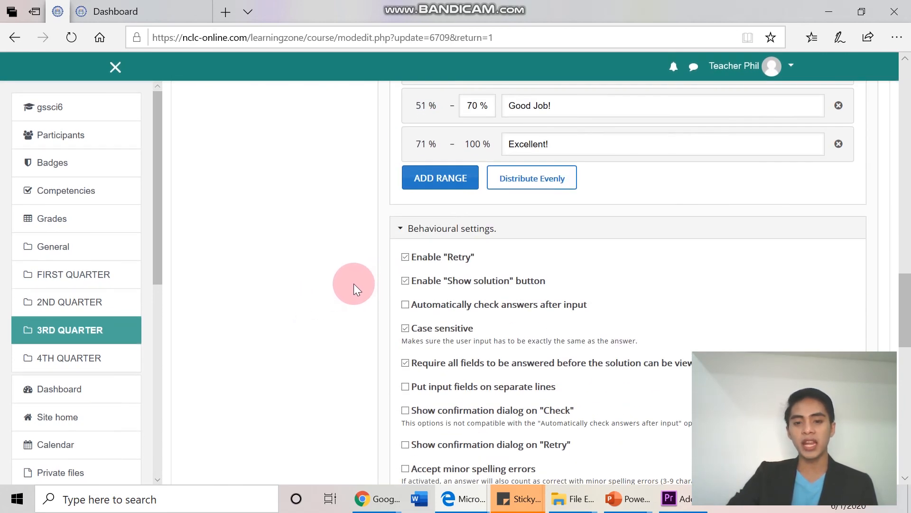
pyautogui.click(400, 229)
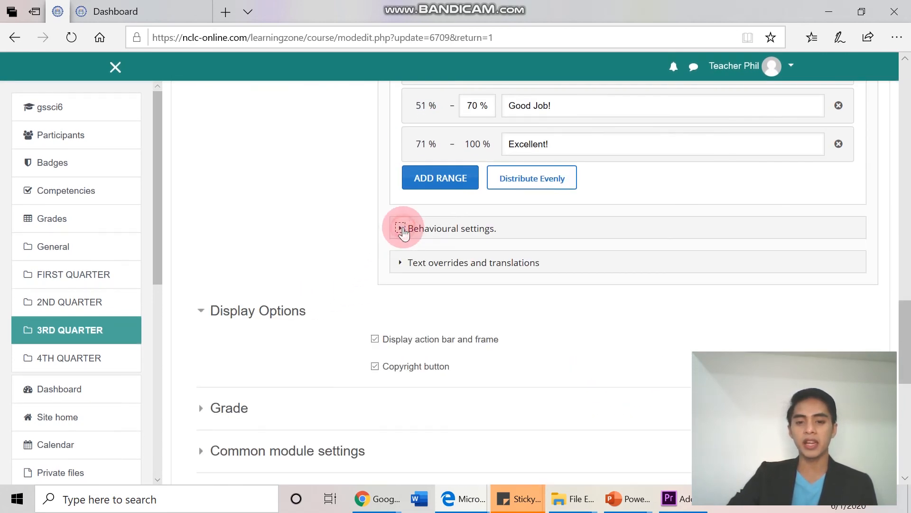
pyautogui.click(401, 229)
pyautogui.scroll(-1, 386, 249)
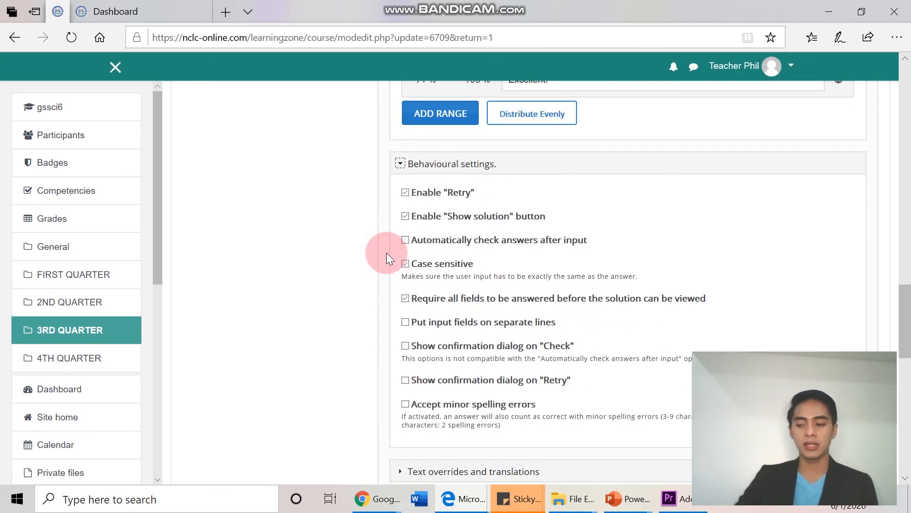
pyautogui.scroll(-1, 425, 228)
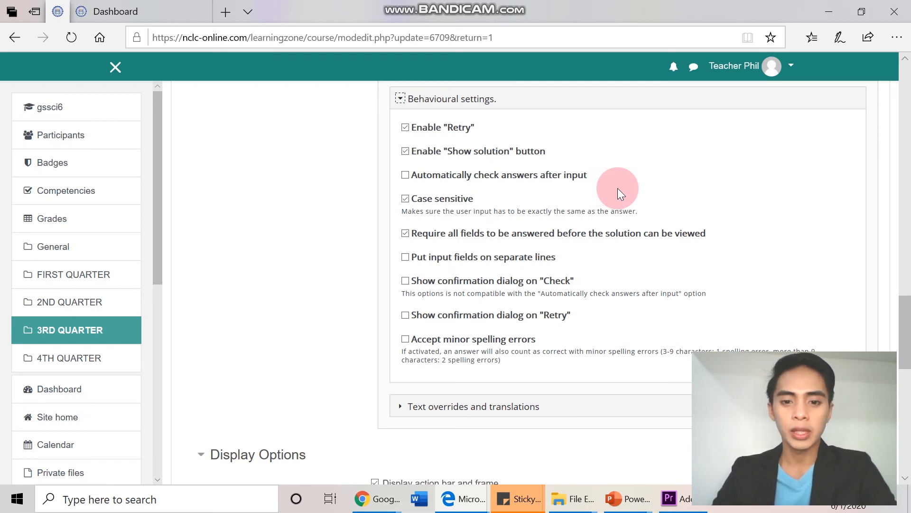
pyautogui.scroll(-1, 619, 189)
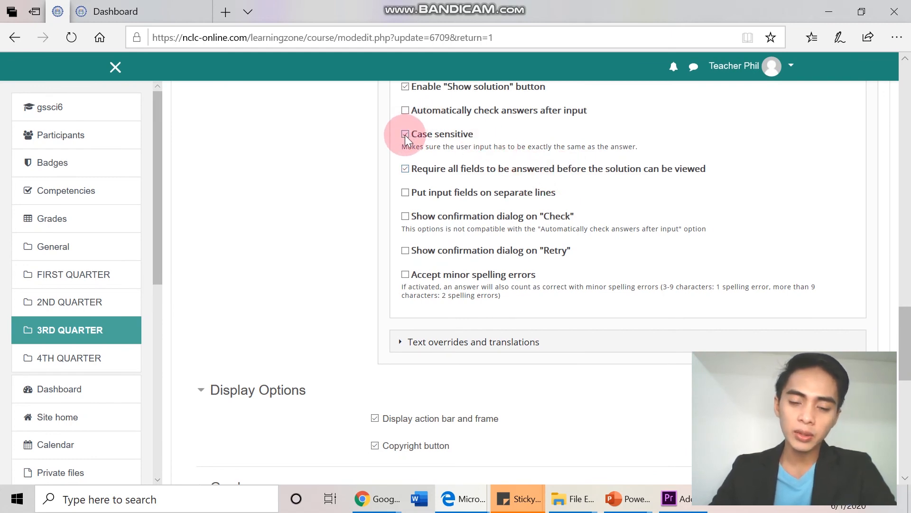
# Step: Recheck the accepted answer for the largest-planet question, then save and display the activity
pyautogui.moveTo(906, 343); pyautogui.dragTo(906, 230)
pyautogui.click(579, 250)
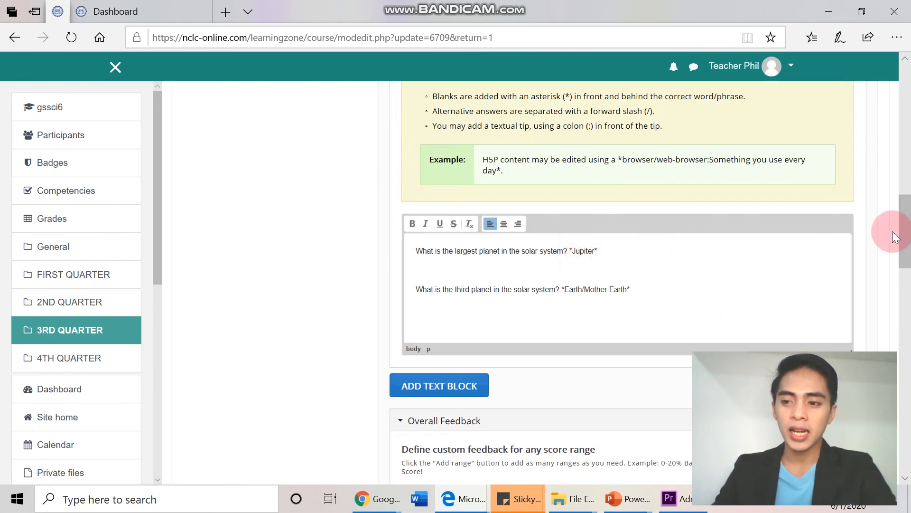
pyautogui.moveTo(904, 212); pyautogui.dragTo(905, 220)
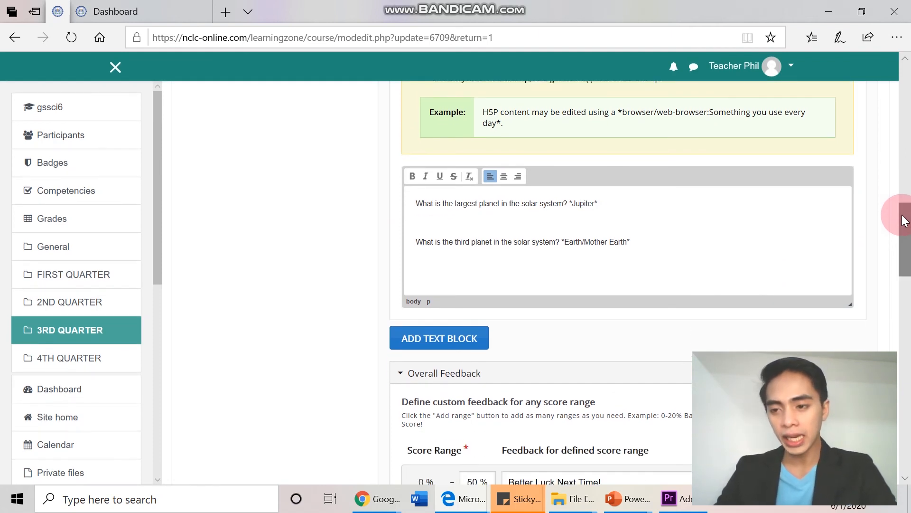
pyautogui.moveTo(905, 220); pyautogui.dragTo(905, 227)
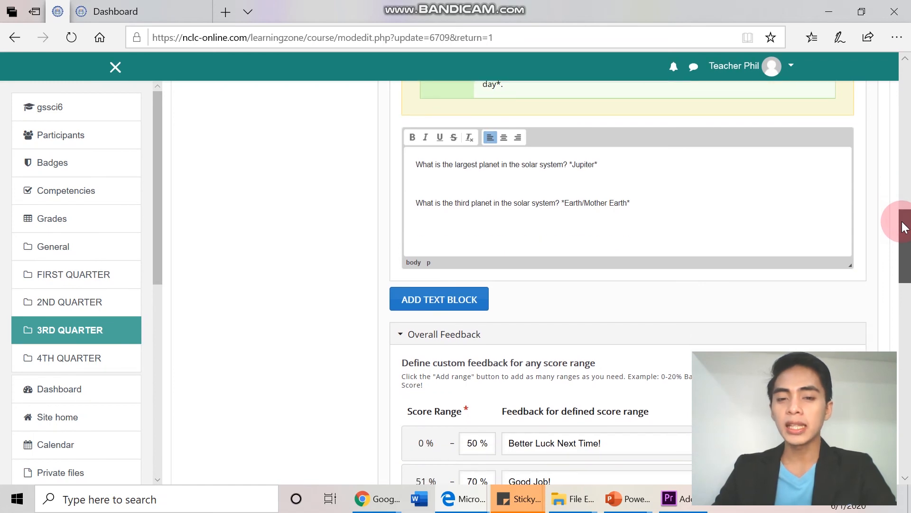
pyautogui.moveTo(902, 222); pyautogui.dragTo(898, 388)
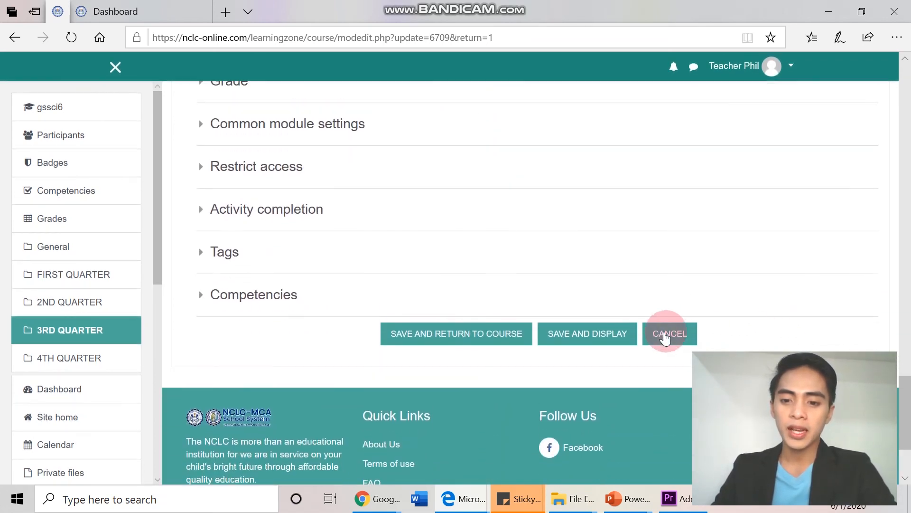
pyautogui.click(581, 337)
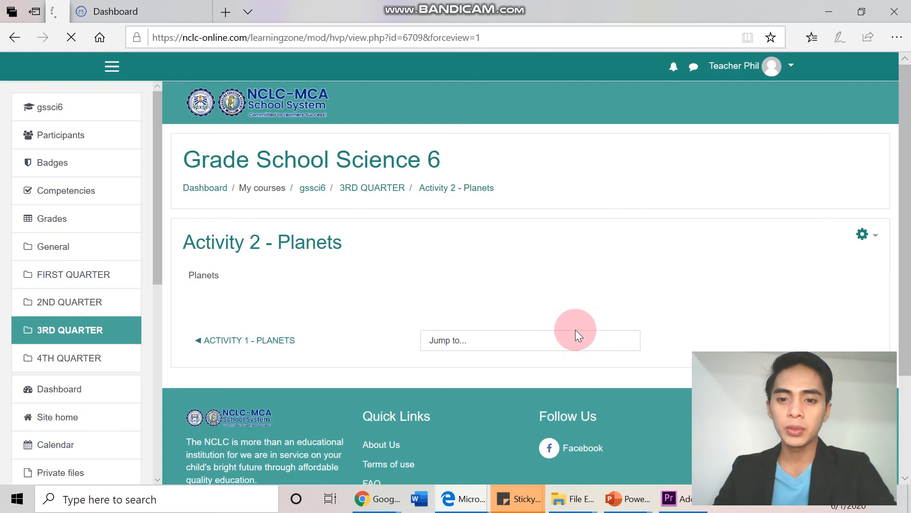
# Step: Dismiss the data reset notice, answer the largest-planet question with "jupiter" and the third-planet question with "earth", and check the answers
pyautogui.scroll(-1, 576, 328)
pyautogui.scroll(-1, 380, 239)
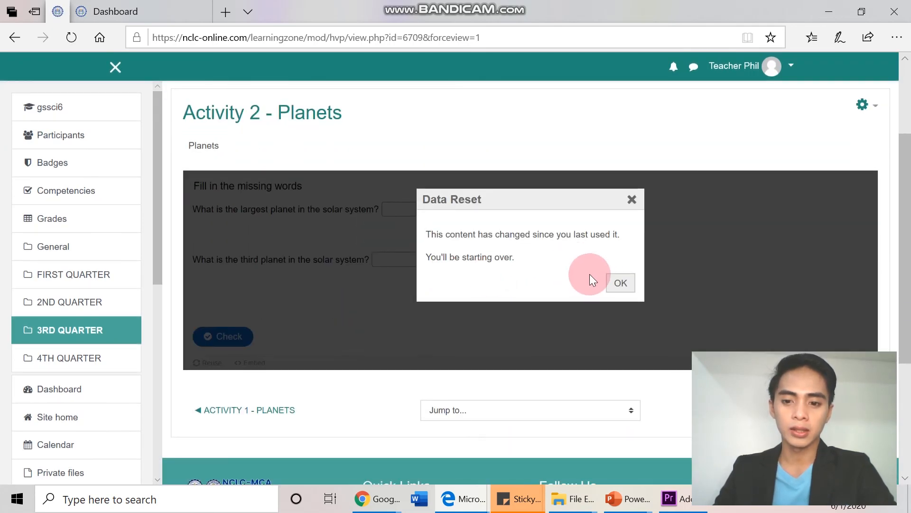
pyautogui.click(622, 284)
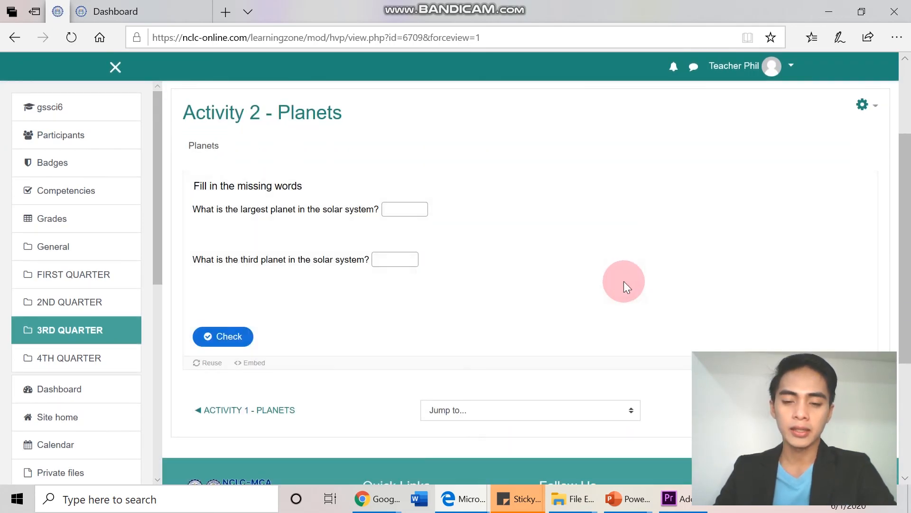
pyautogui.click(405, 204)
pyautogui.write('juo')
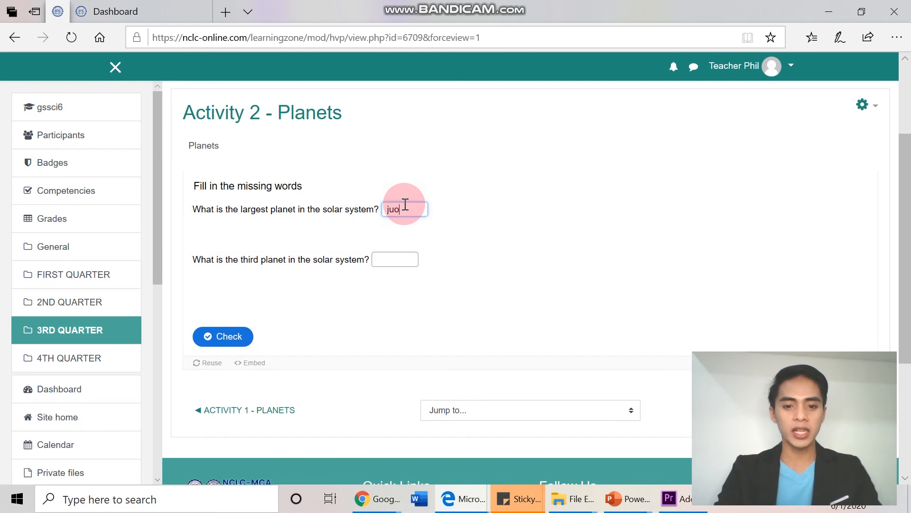
pyautogui.press('BackSpace')
pyautogui.write('pite')
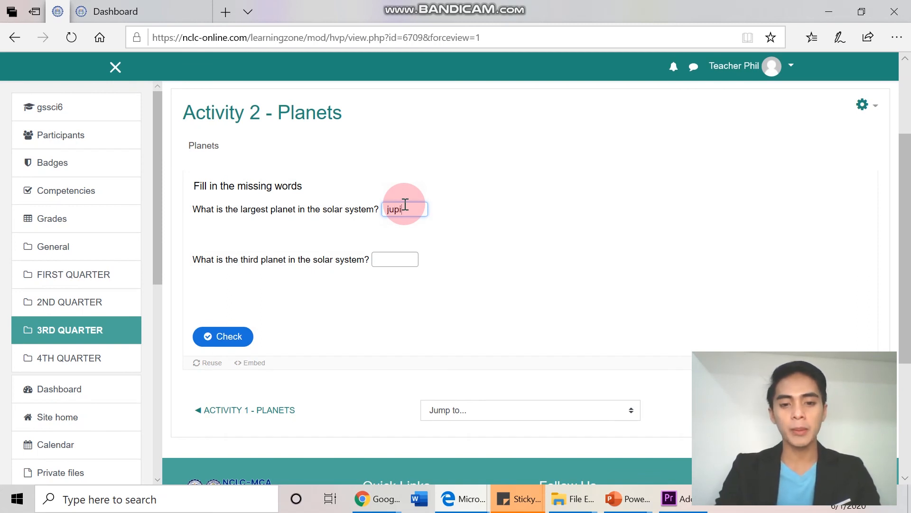
pyautogui.write('r')
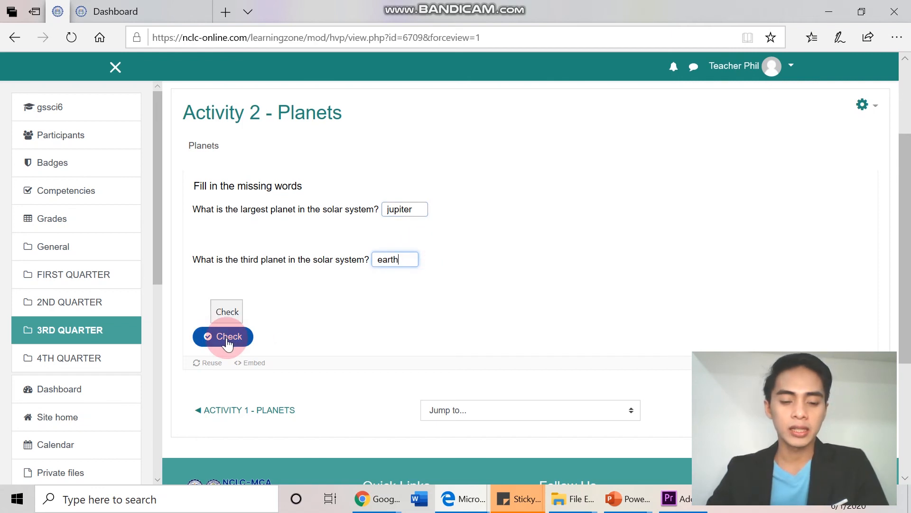
pyautogui.click(228, 341)
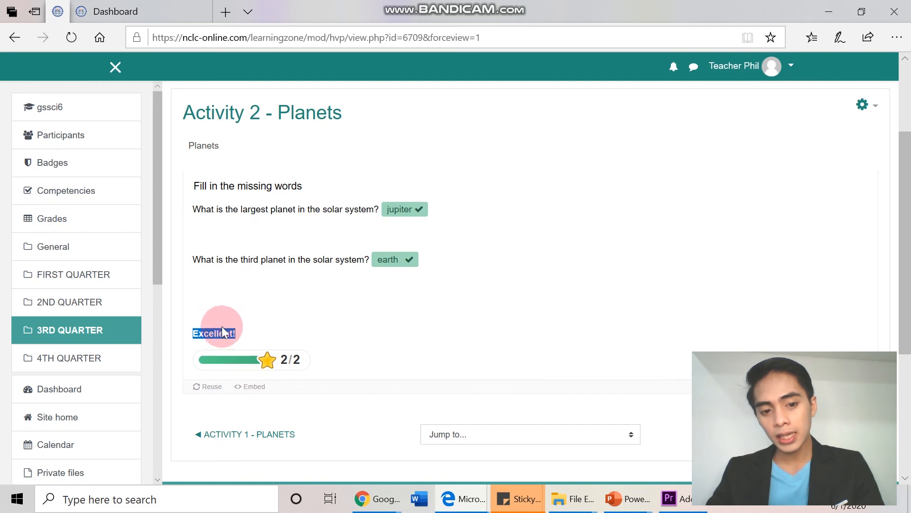
pyautogui.click(257, 337)
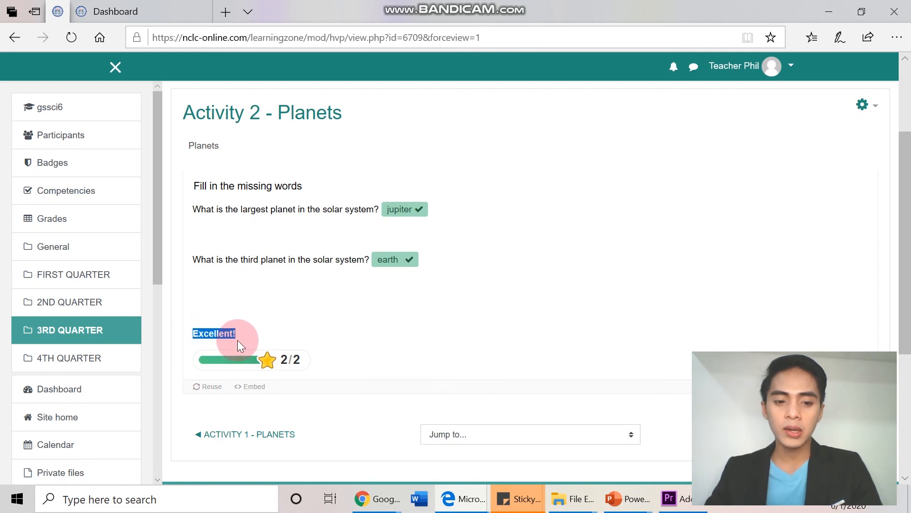
pyautogui.click(260, 334)
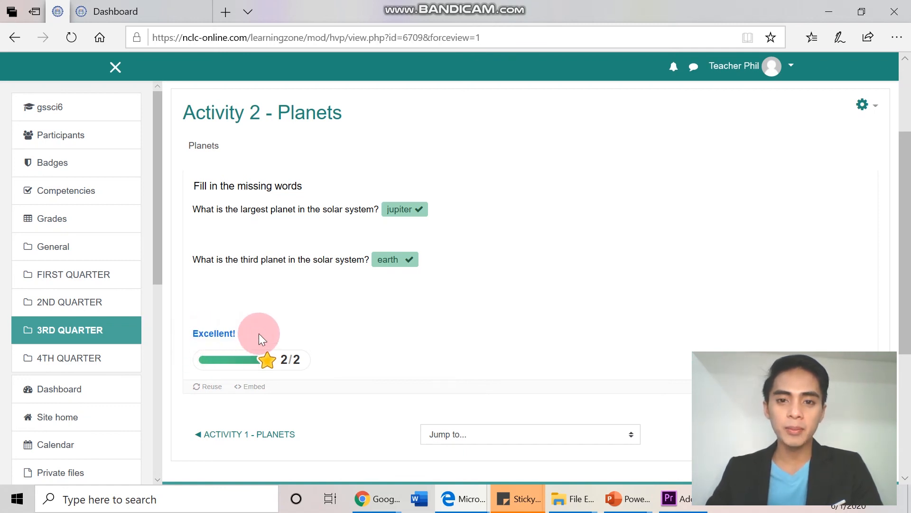
# Step: Open the settings of Activity 2 - Planets for editing again
pyautogui.scroll(-3, 552, 329)
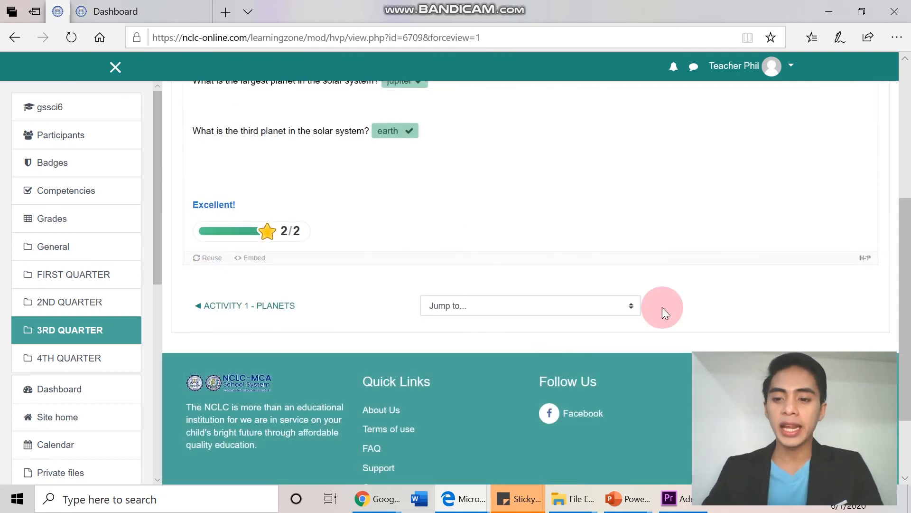
pyautogui.scroll(5, 662, 307)
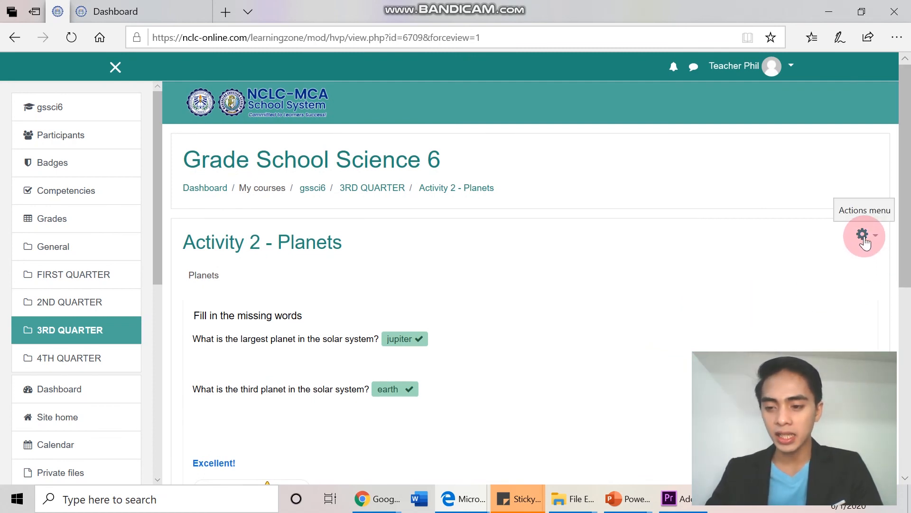
pyautogui.click(864, 236)
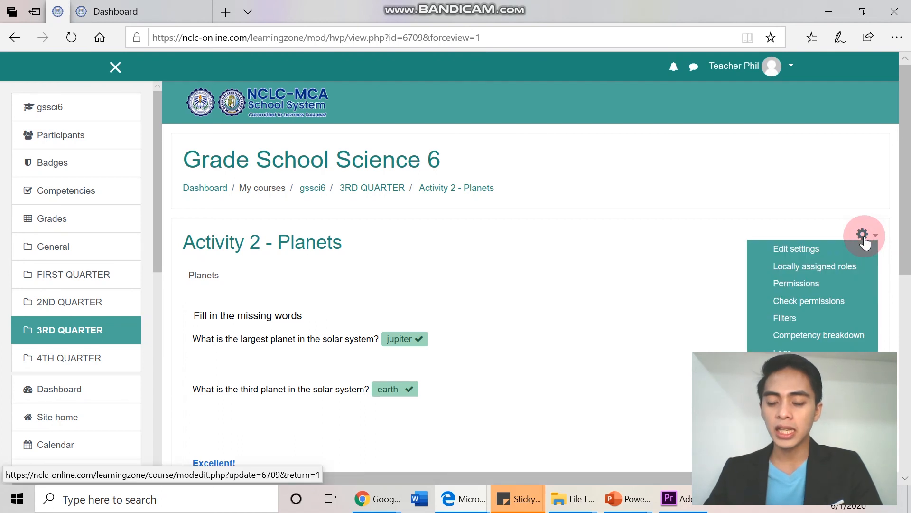
pyautogui.click(819, 251)
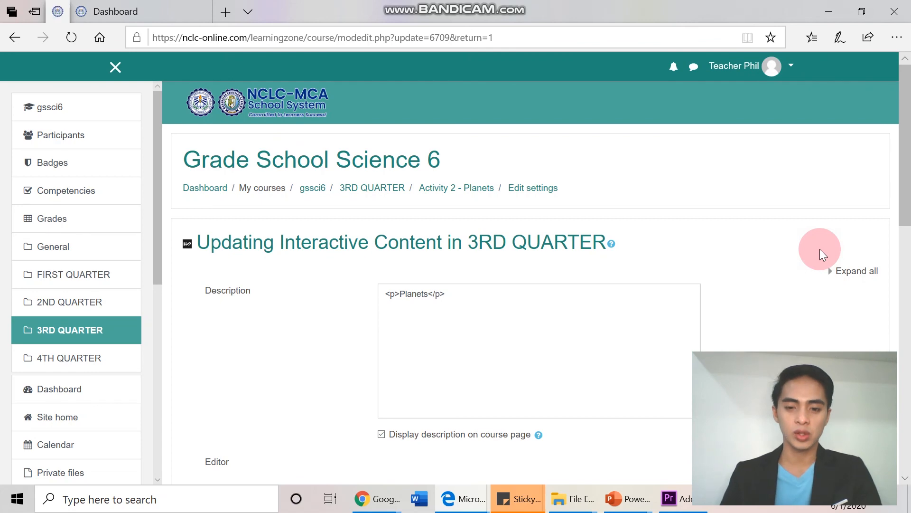
# Step: Review the Fill in the Blanks setup, from the description and text block through the overall feedback ranges to the remaining setting sections
pyautogui.scroll(-4, 486, 206)
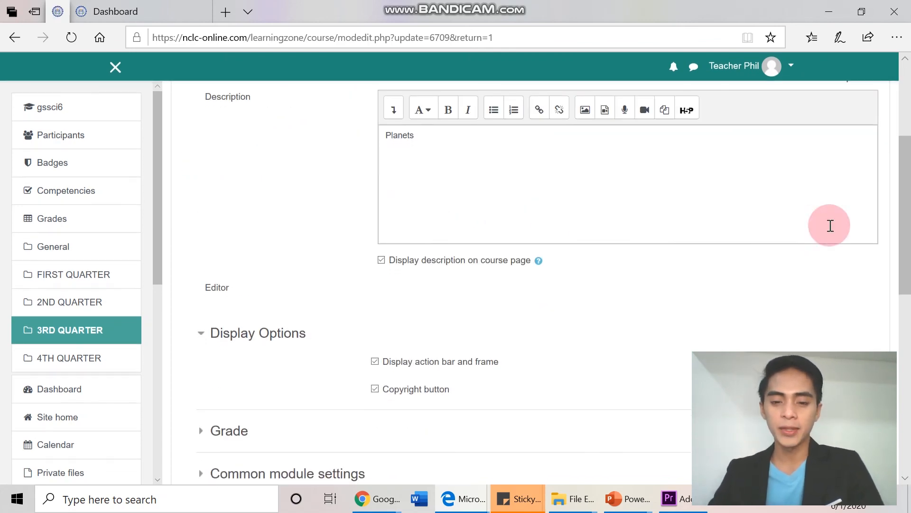
pyautogui.scroll(-4, 428, 252)
pyautogui.scroll(4, 528, 251)
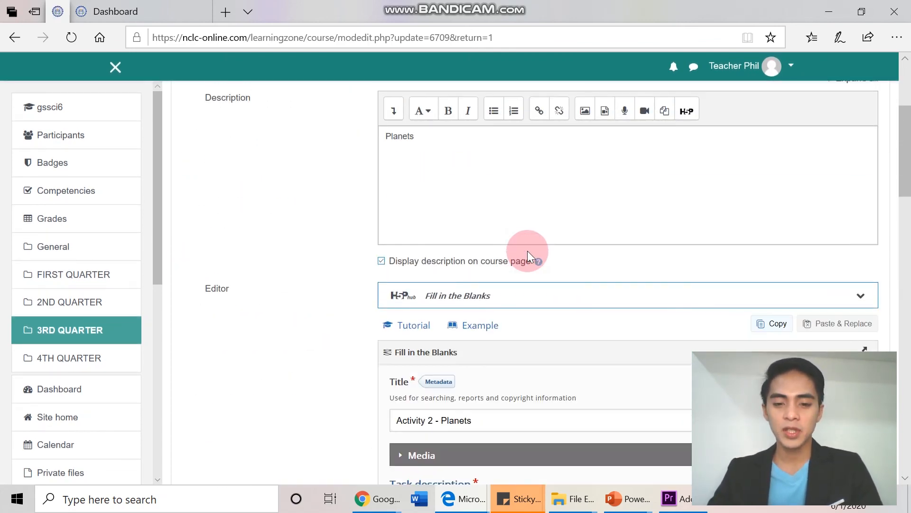
pyautogui.scroll(-4, 527, 251)
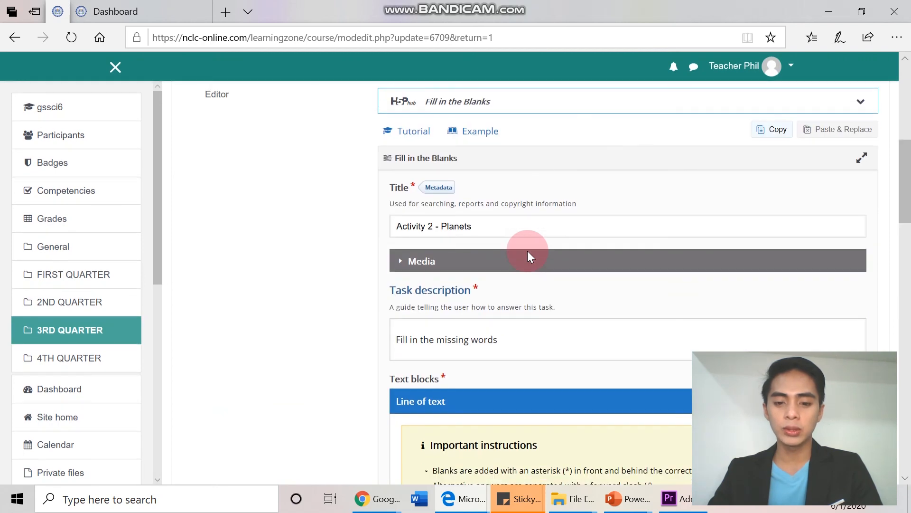
pyautogui.scroll(-8, 527, 251)
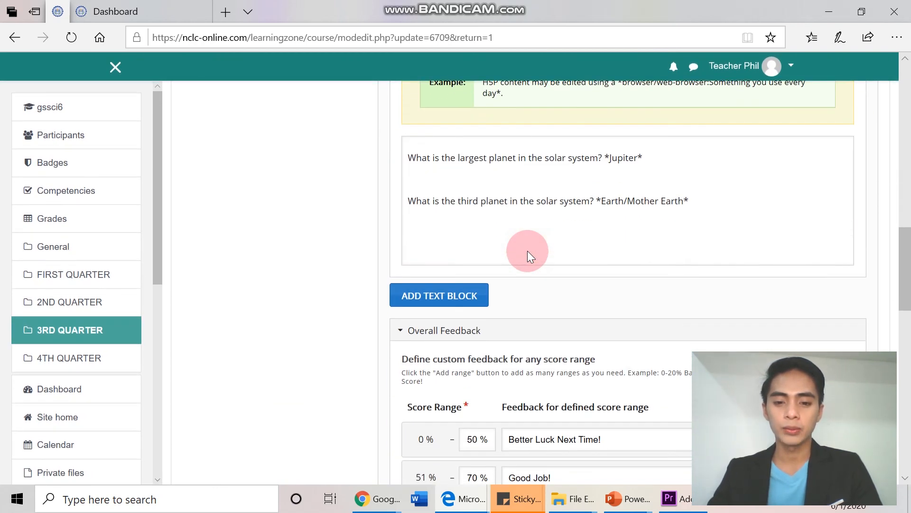
pyautogui.scroll(-8, 528, 251)
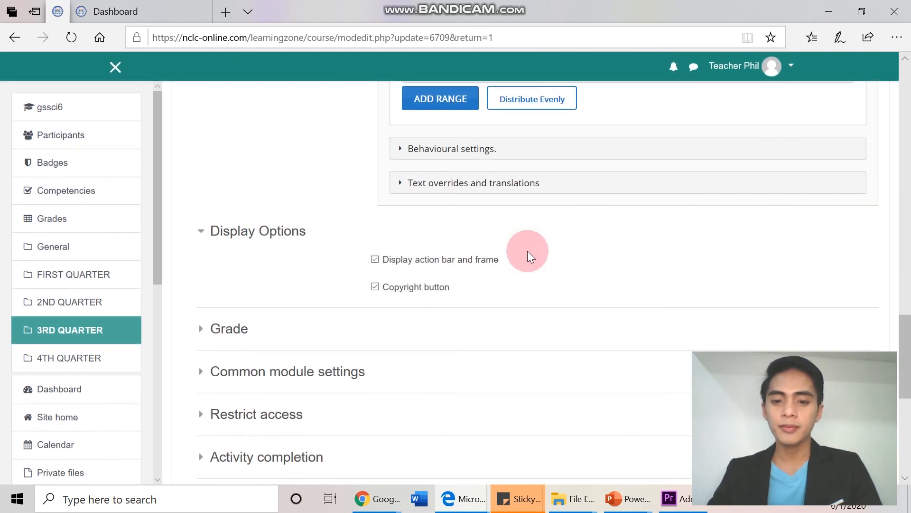
pyautogui.scroll(-5, 528, 251)
pyautogui.scroll(10, 528, 251)
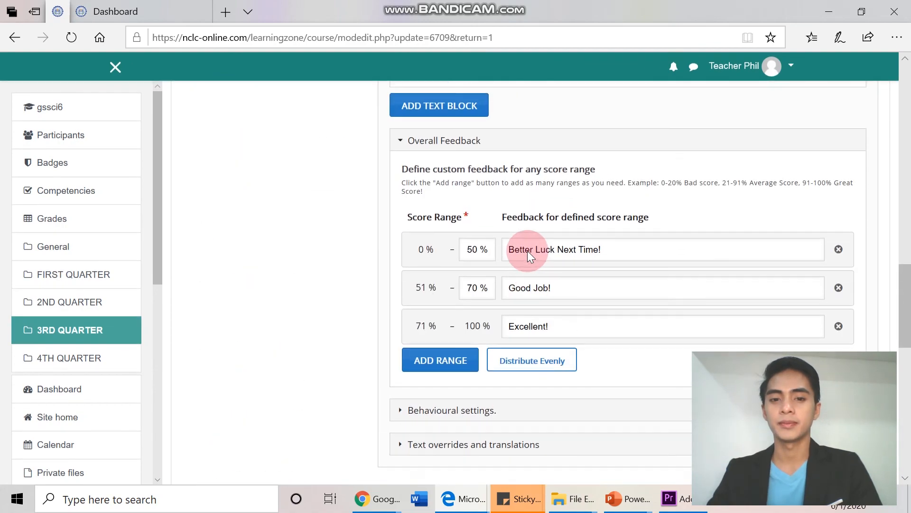
pyautogui.scroll(15, 528, 251)
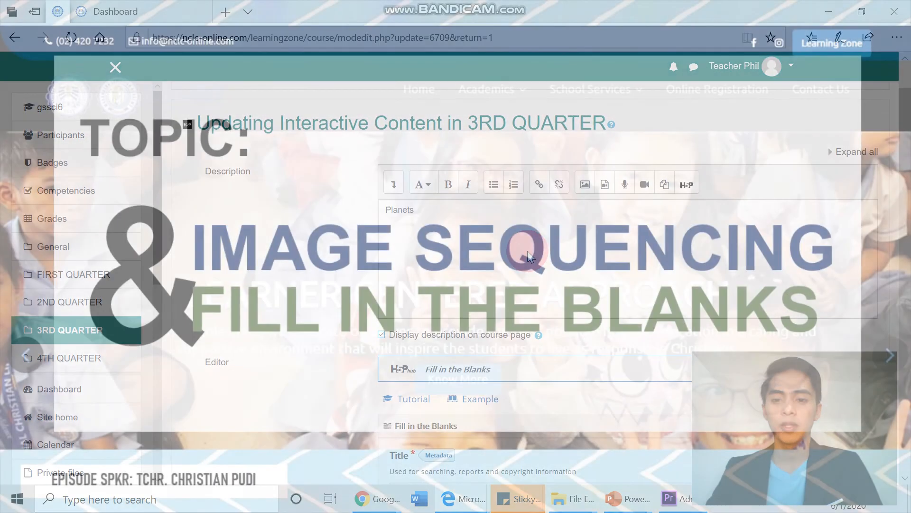